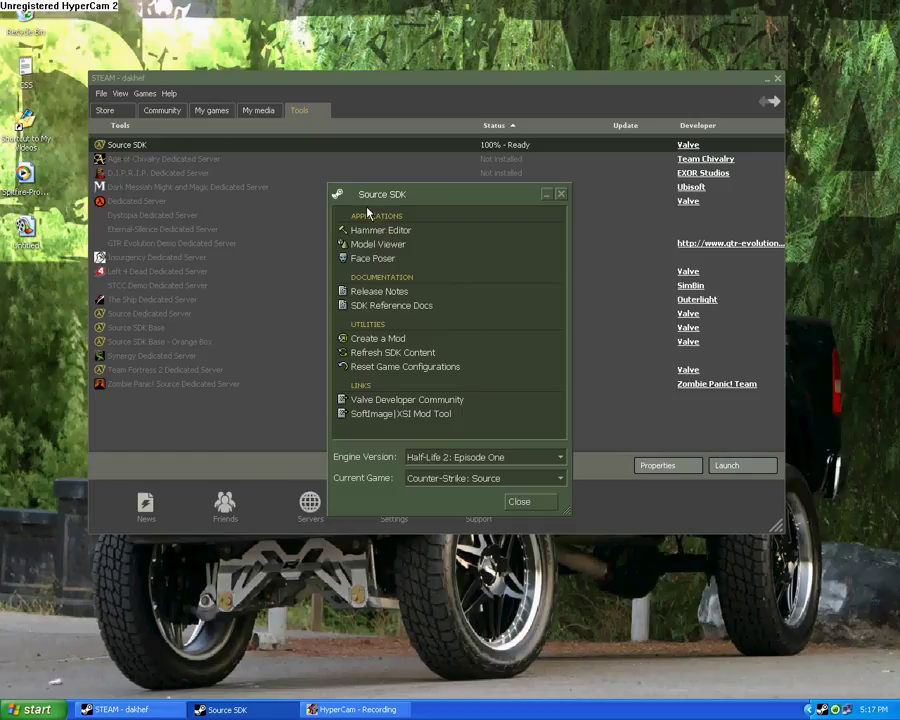
Step: Launch Hammer Editor from the Source SDK launcher, dismiss the Messages window and create a new map
click(775, 79)
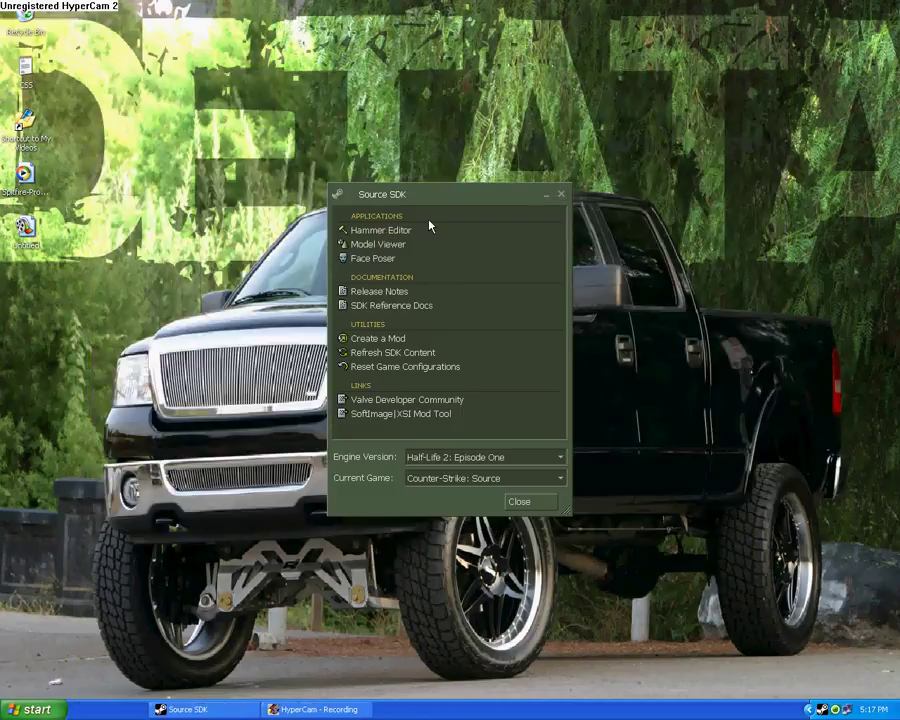
click(395, 233)
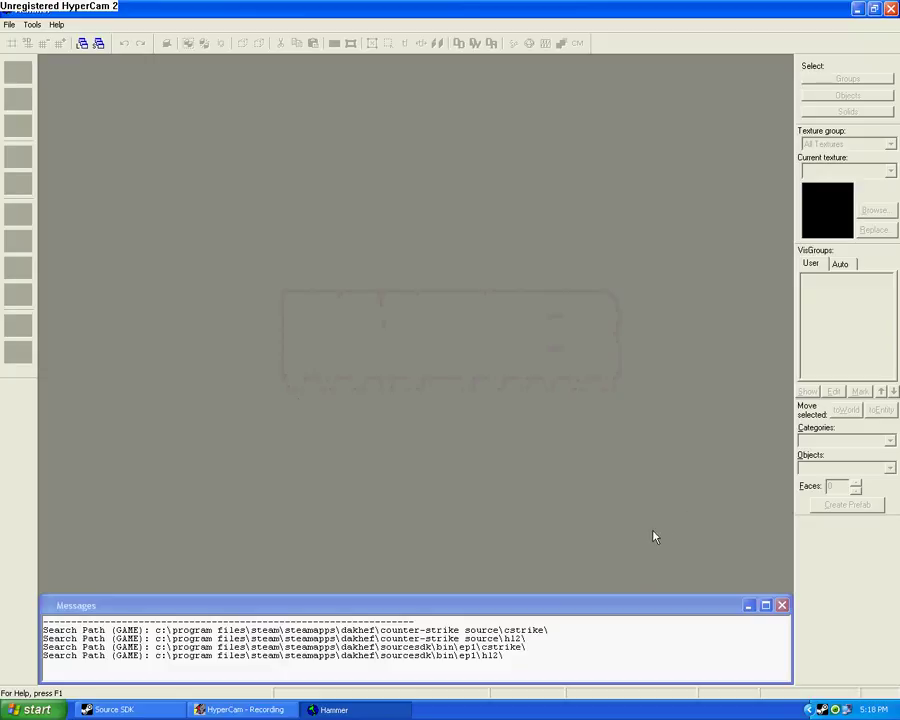
click(782, 605)
click(9, 24)
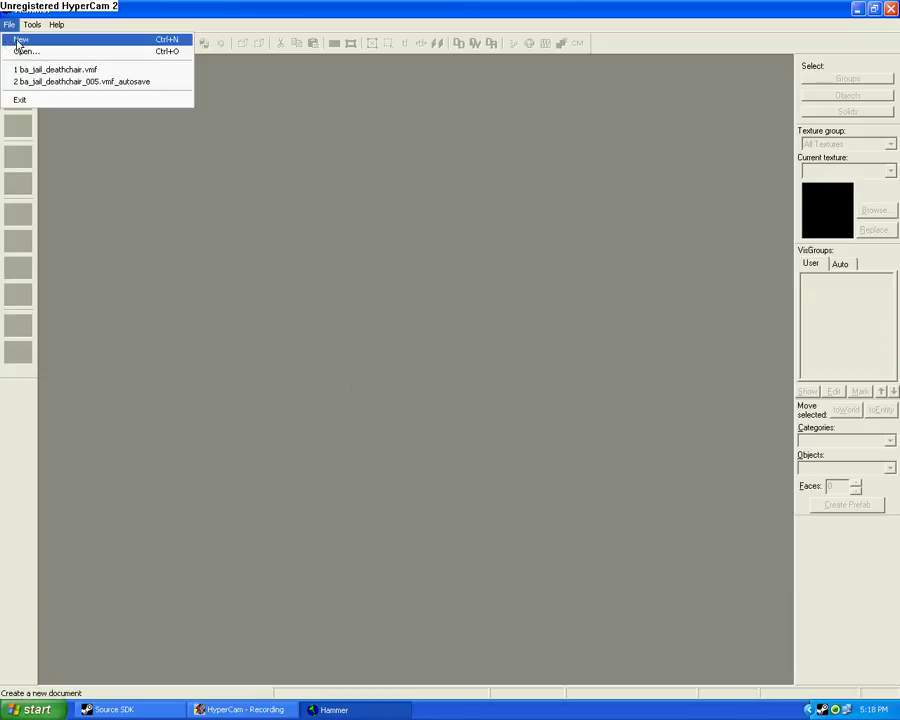
click(18, 40)
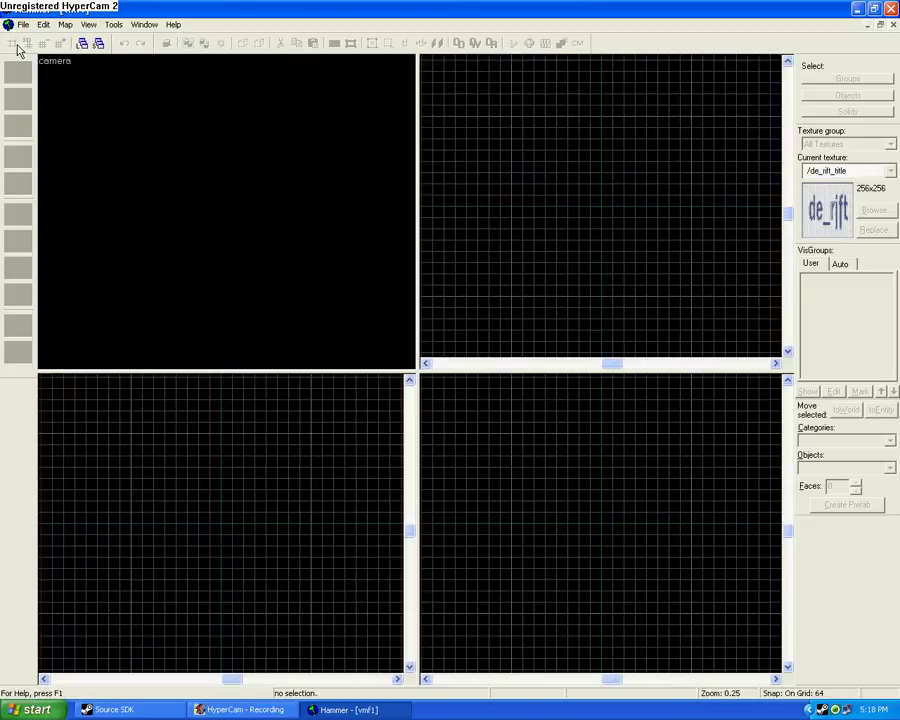
click(64, 24)
click(97, 105)
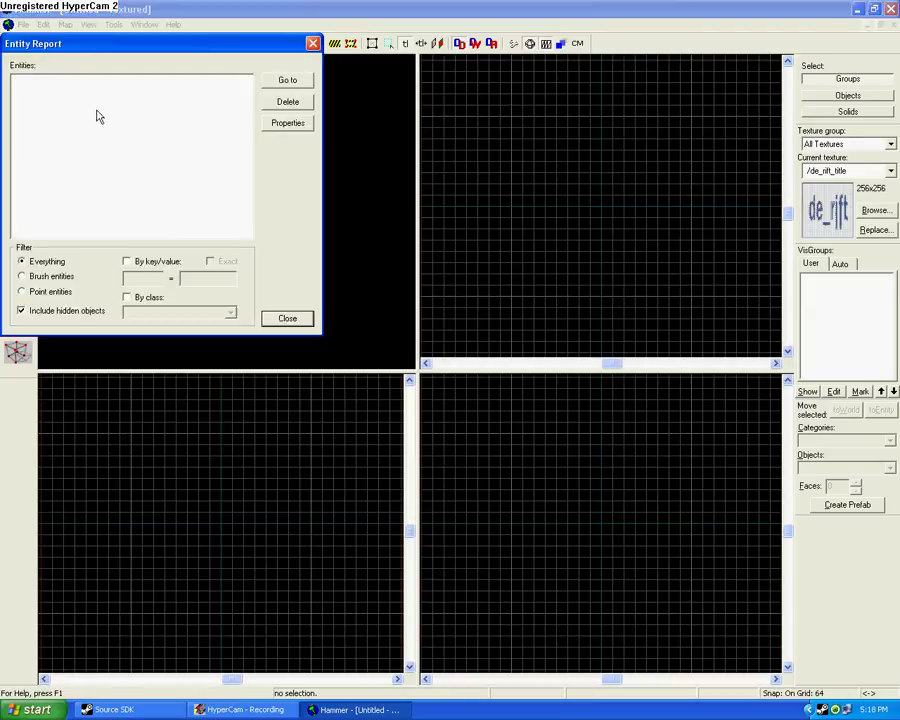
click(313, 43)
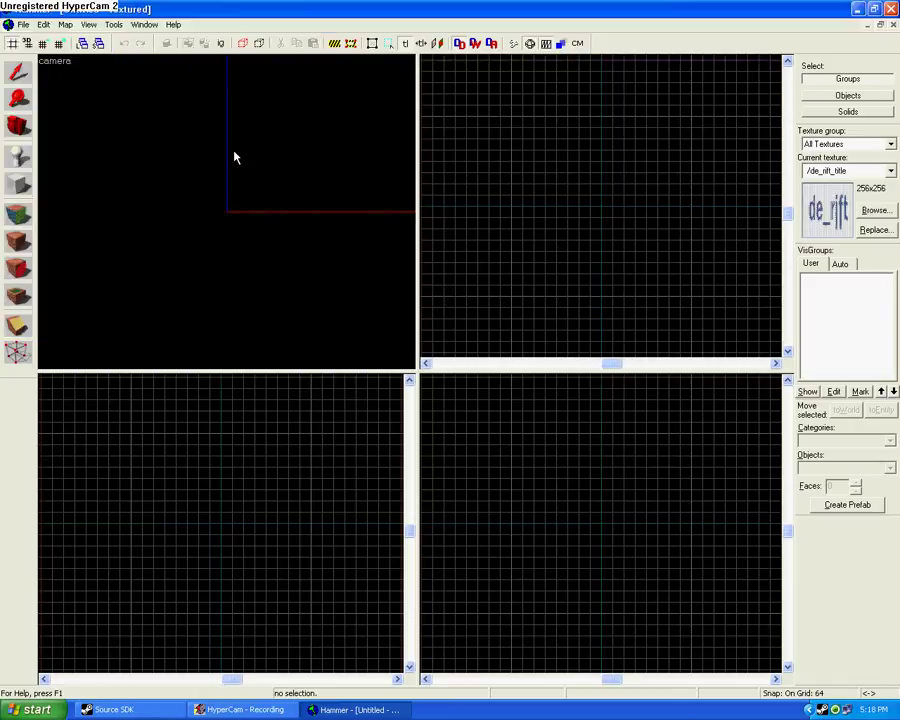
Step: Set the camera view's display mode to 3D Shaded Textured Polygons
click(54, 62)
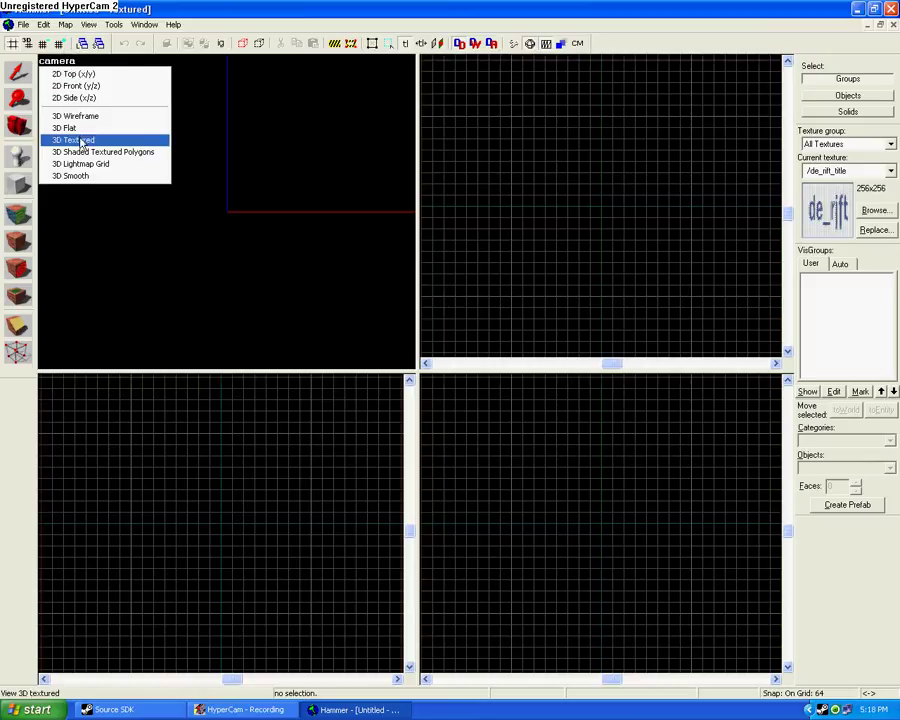
click(81, 141)
click(62, 62)
click(100, 151)
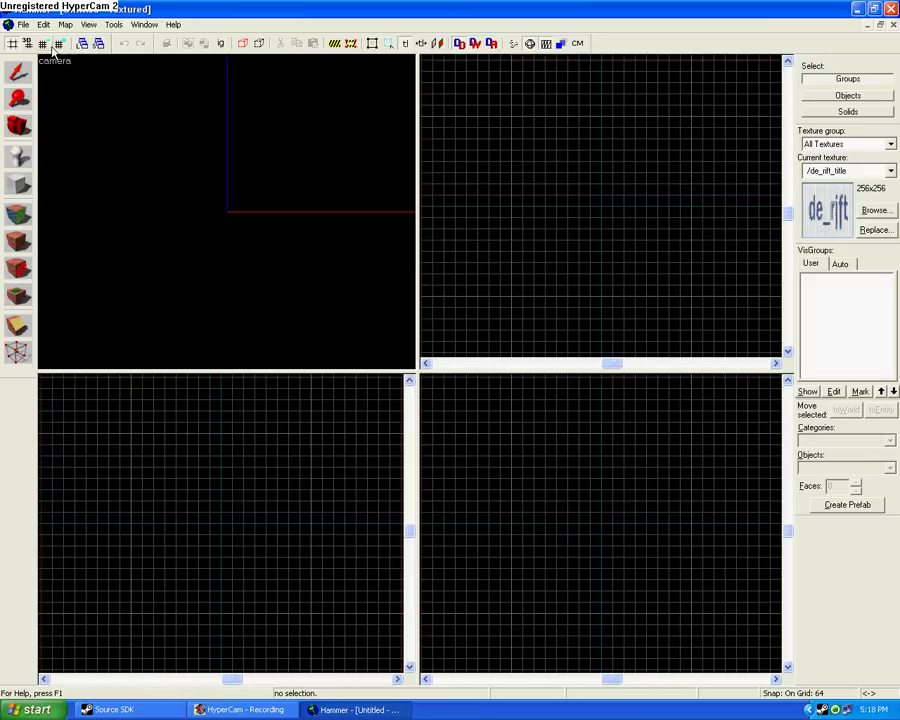
click(57, 64)
click(98, 152)
Step: Filter the textures by CONCRE and make concrete/concreteceiling003a the current texture
click(17, 183)
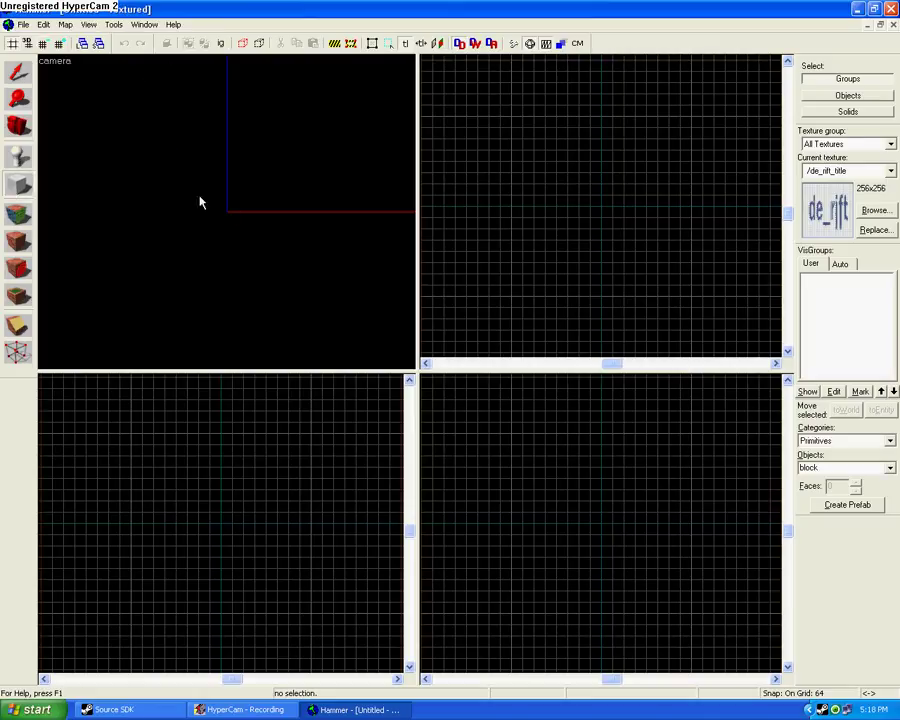
click(880, 210)
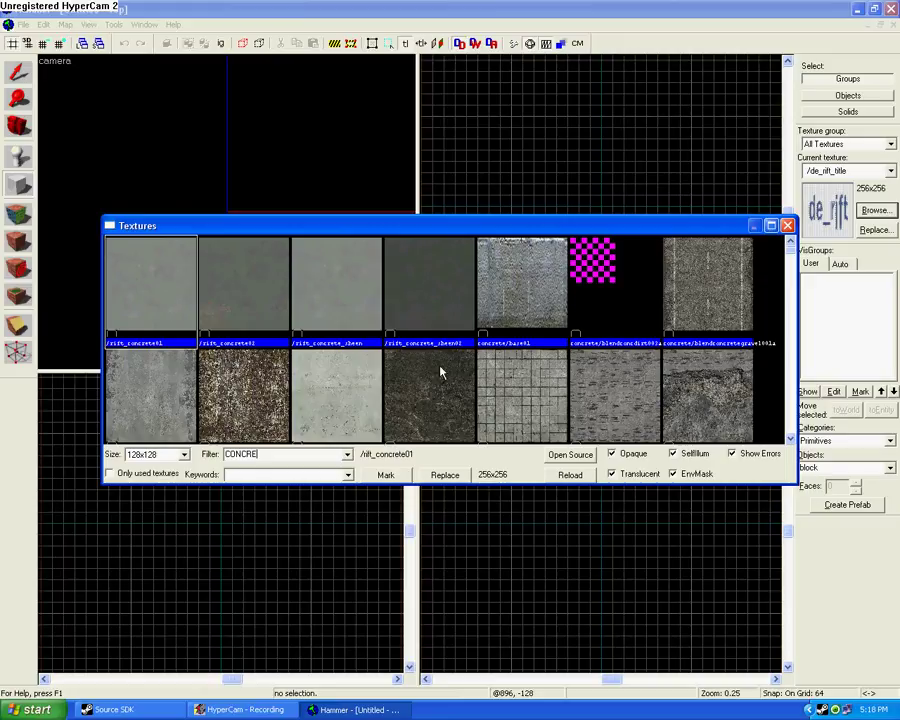
double_click(352, 396)
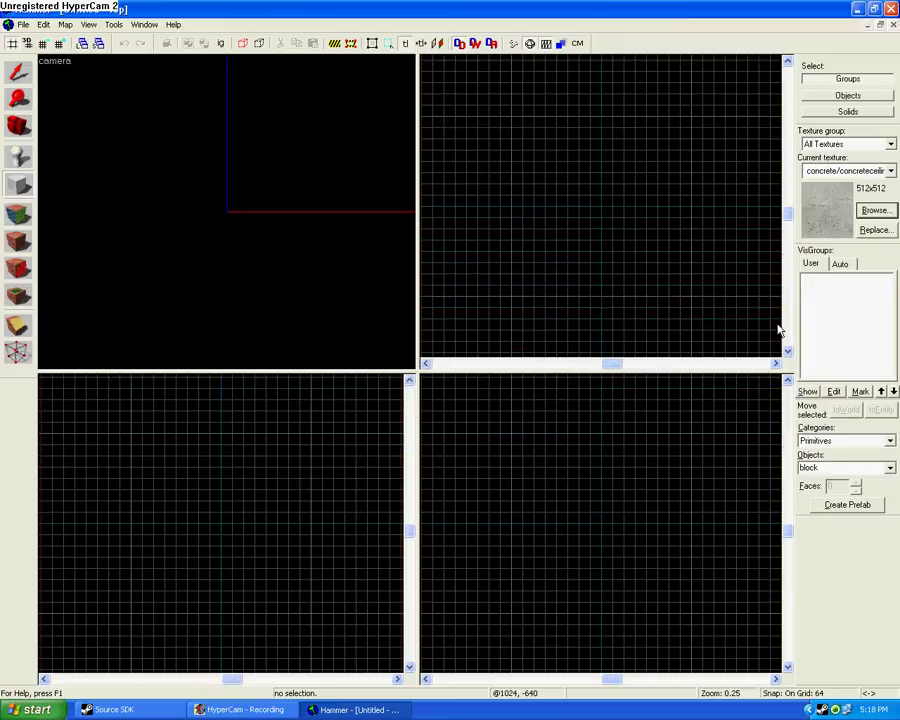
Step: Outline a 2048 by 2048 floor block centred on the origin, 128 units thick, and lower it beneath the origin
click(19, 182)
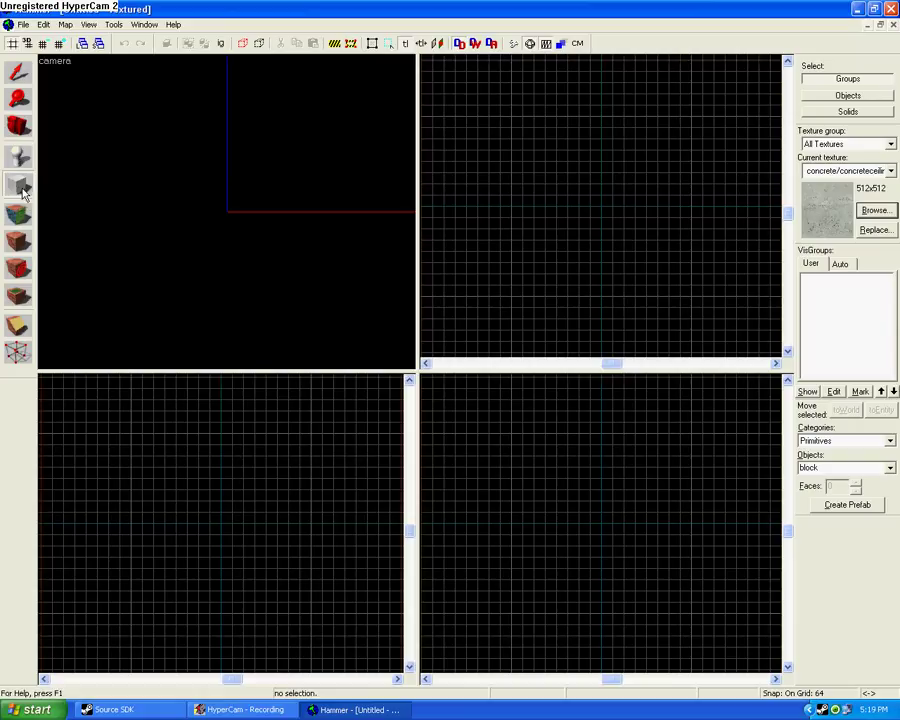
click(18, 186)
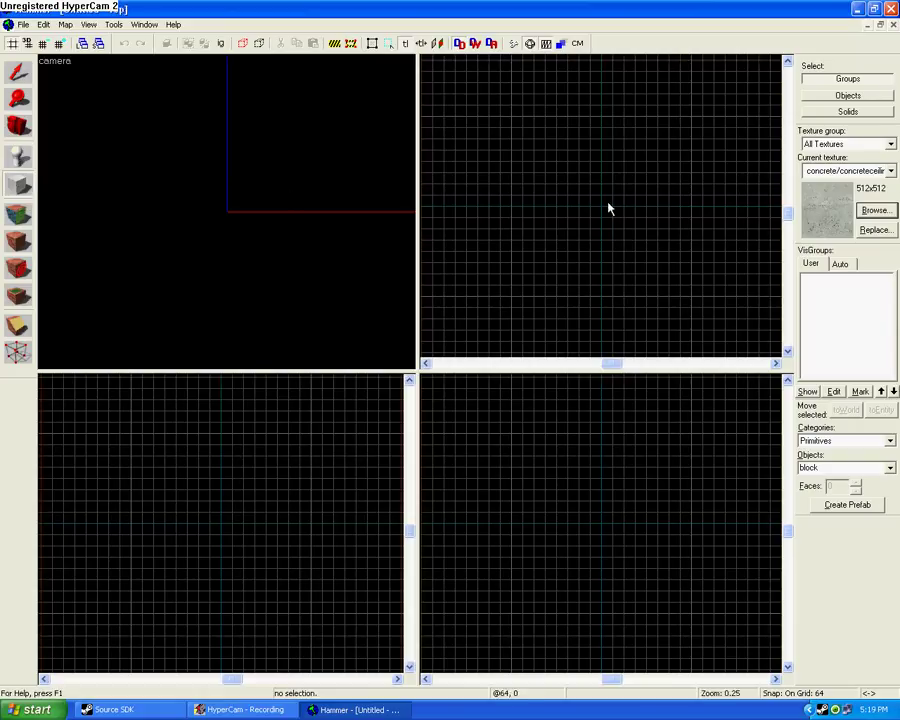
scroll(583, 163, down, 3)
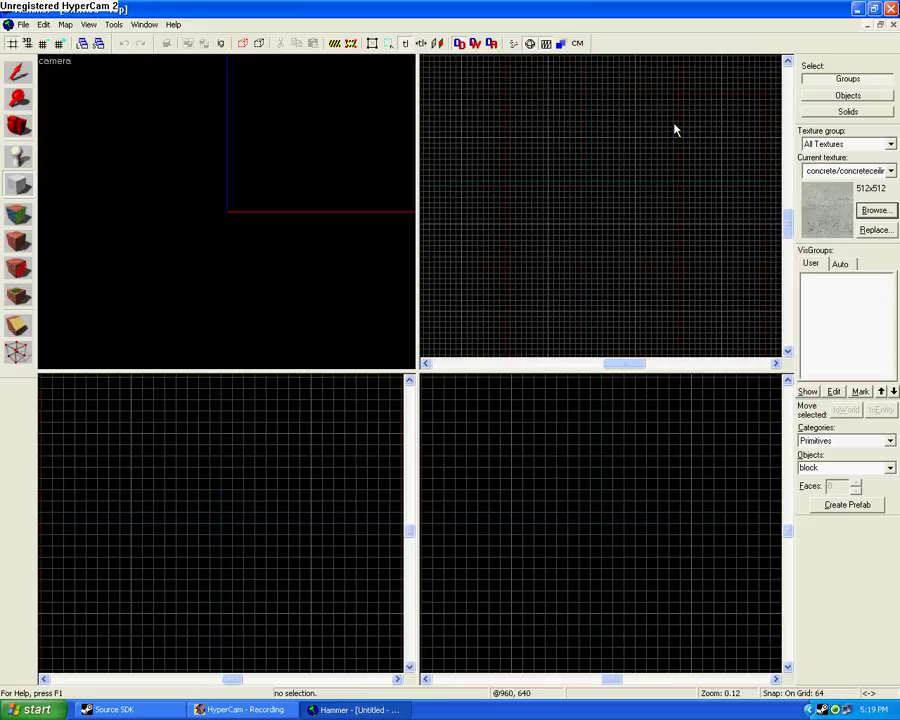
scroll(620, 605, down, 4)
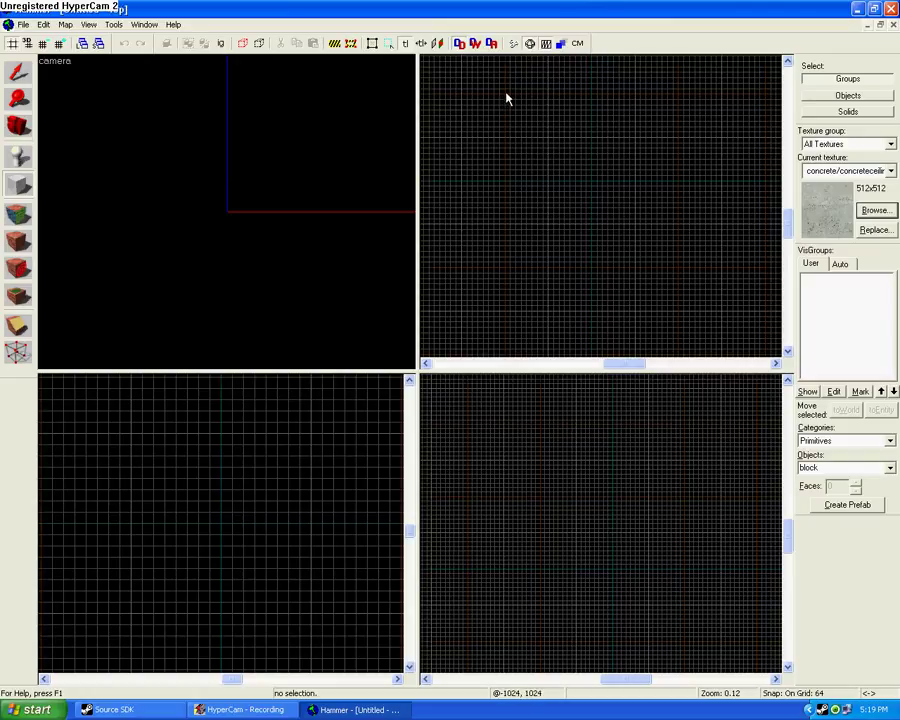
mouse_move(507, 97)
mouse_down()
mouse_move(575, 161)
mouse_move(647, 255)
mouse_move(682, 272)
mouse_up()
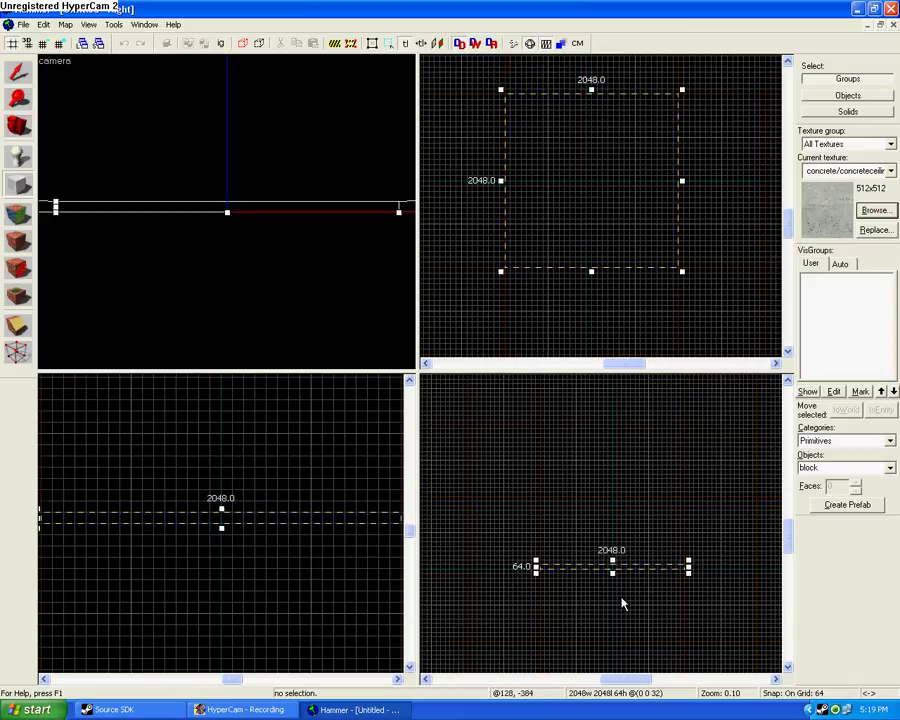
drag(612, 562, 612, 555)
scroll(612, 560, up, 5)
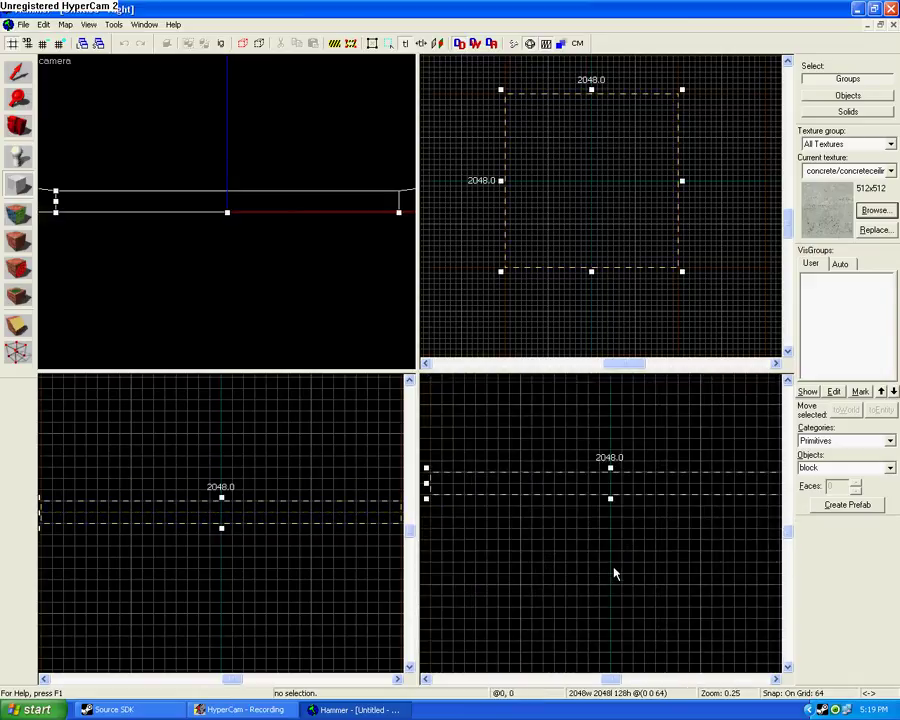
mouse_move(606, 503)
mouse_down()
mouse_move(607, 563)
mouse_move(603, 542)
mouse_move(605, 549)
mouse_up()
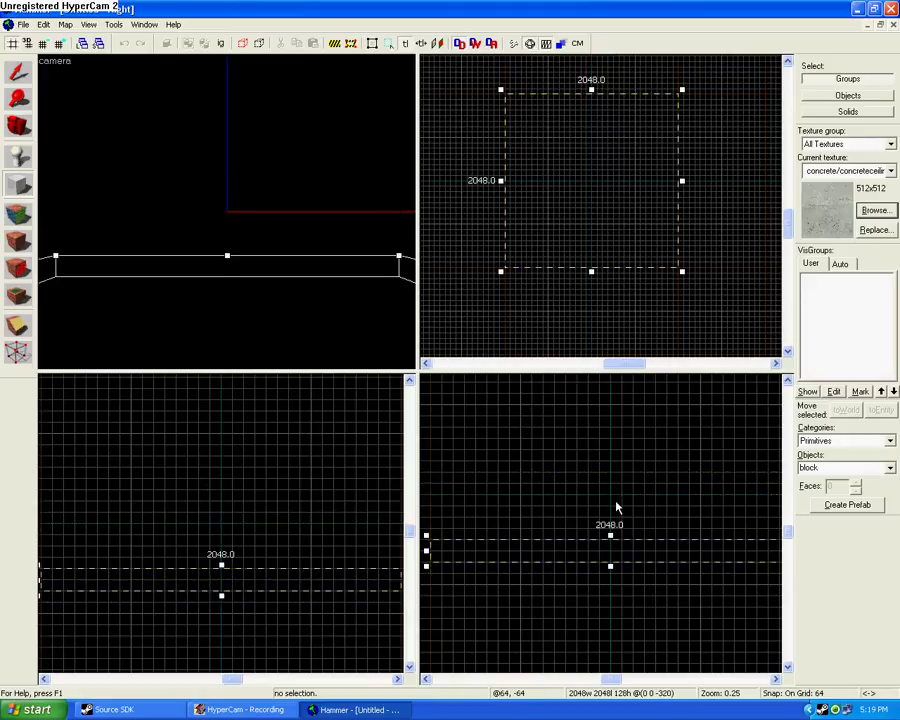
Step: Outline a new 2048 by 2048 by 192 unit floor block beneath the origin, lower it by 128 units and create the solid
drag(599, 539, 621, 505)
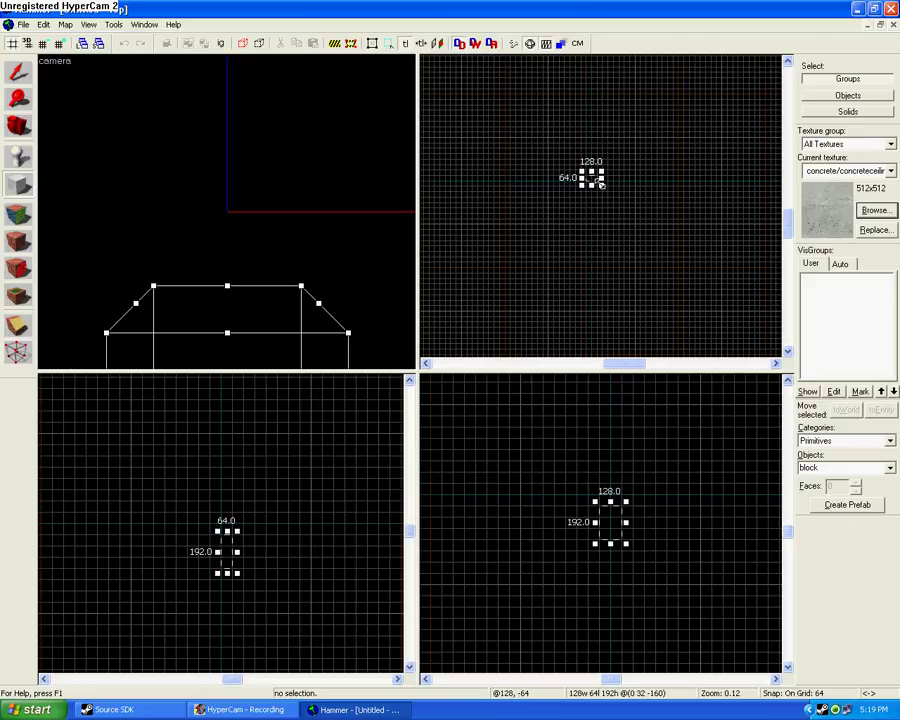
drag(601, 179, 682, 271)
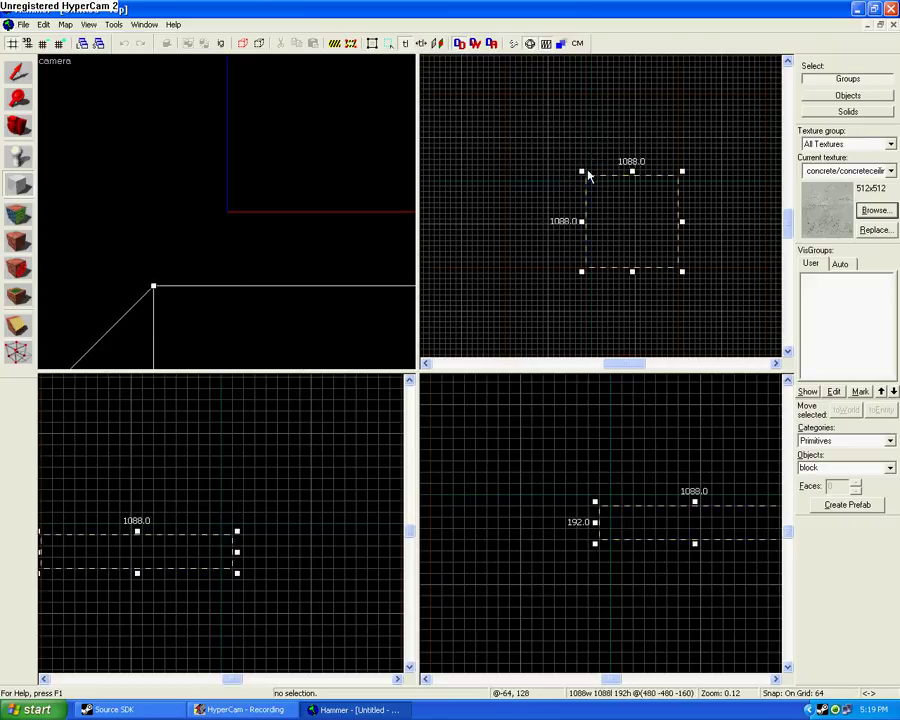
drag(582, 171, 502, 89)
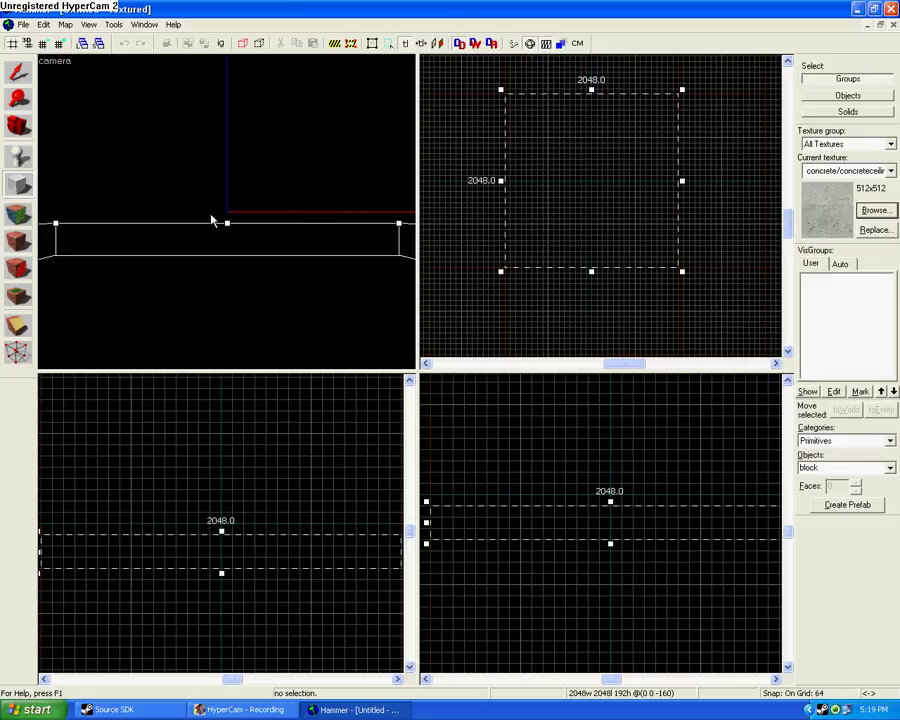
drag(617, 518, 619, 546)
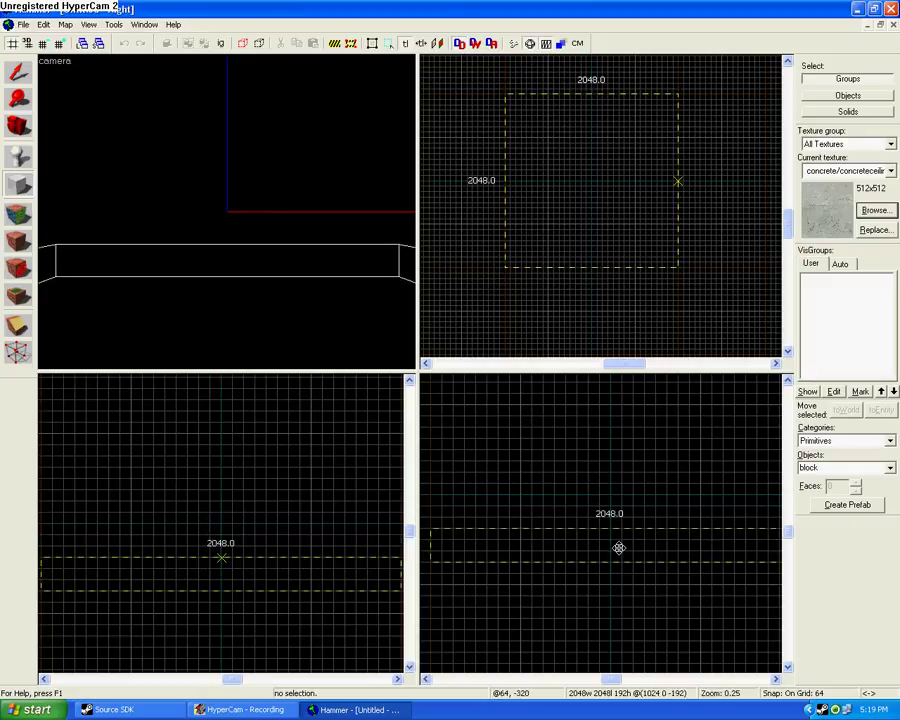
key(Return)
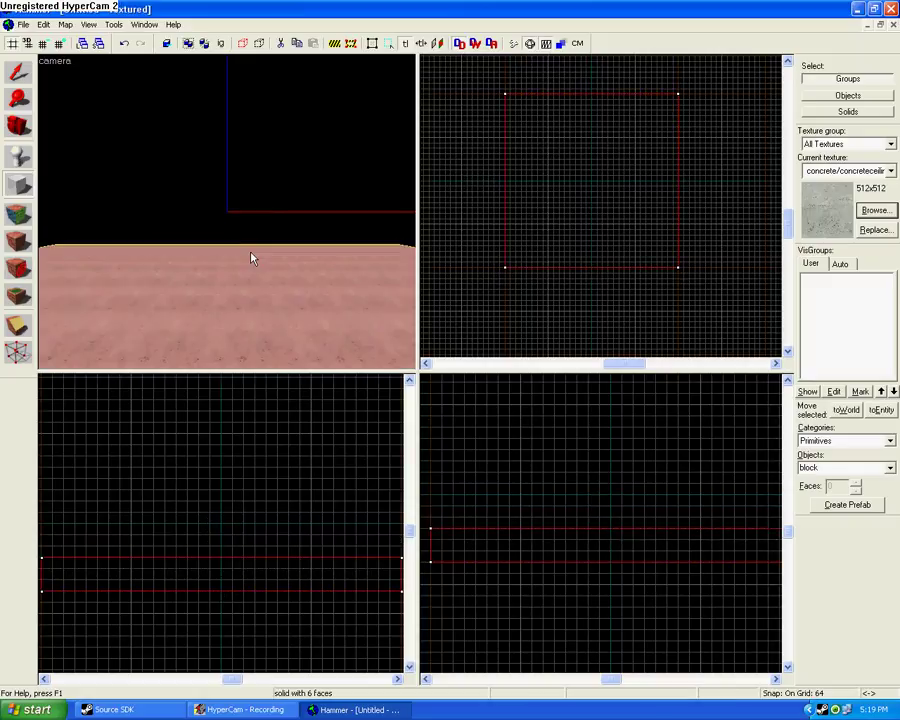
Step: Make a dark speckled concretefloor texture from the filtered concrete textures the current texture
key(s)
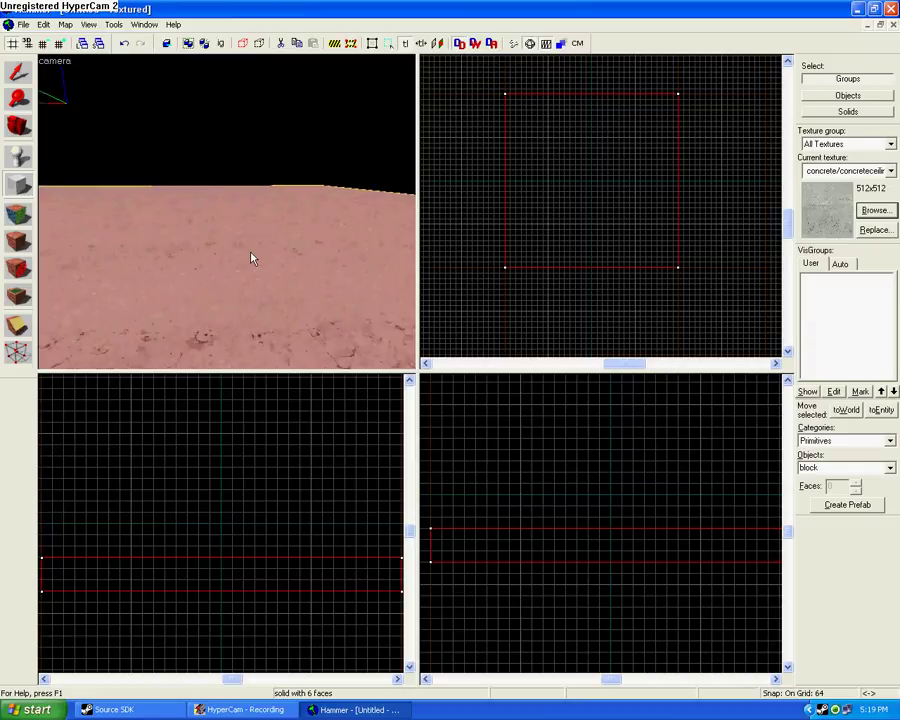
key(Left)
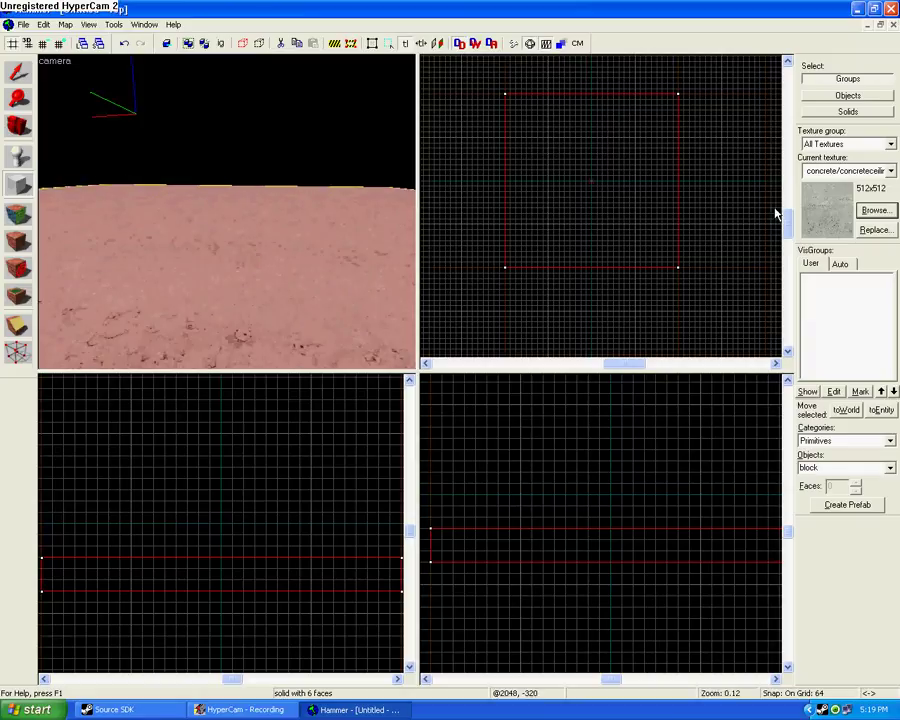
click(868, 212)
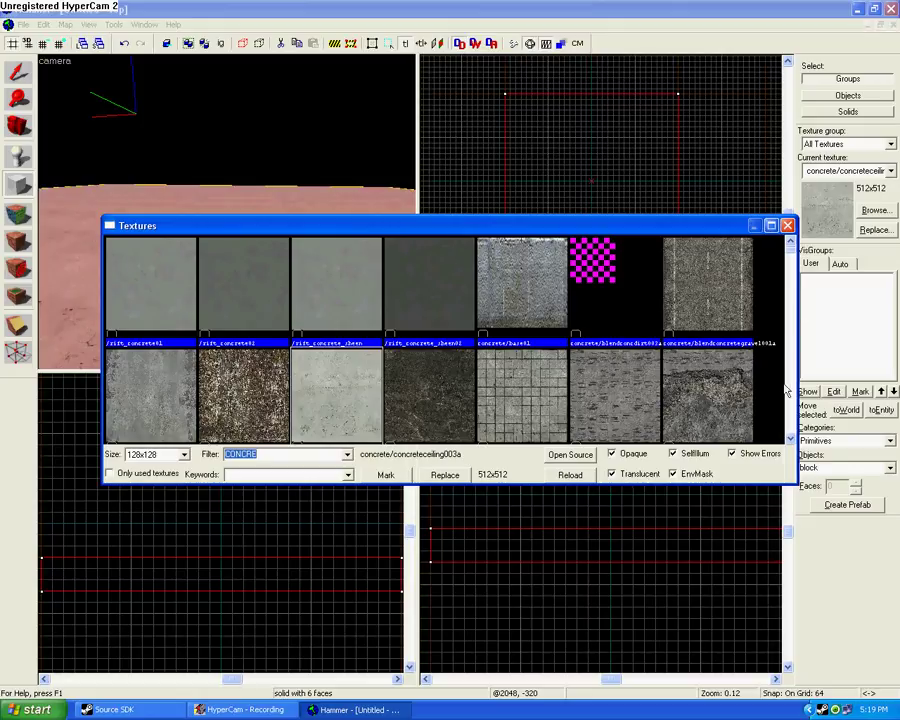
click(790, 440)
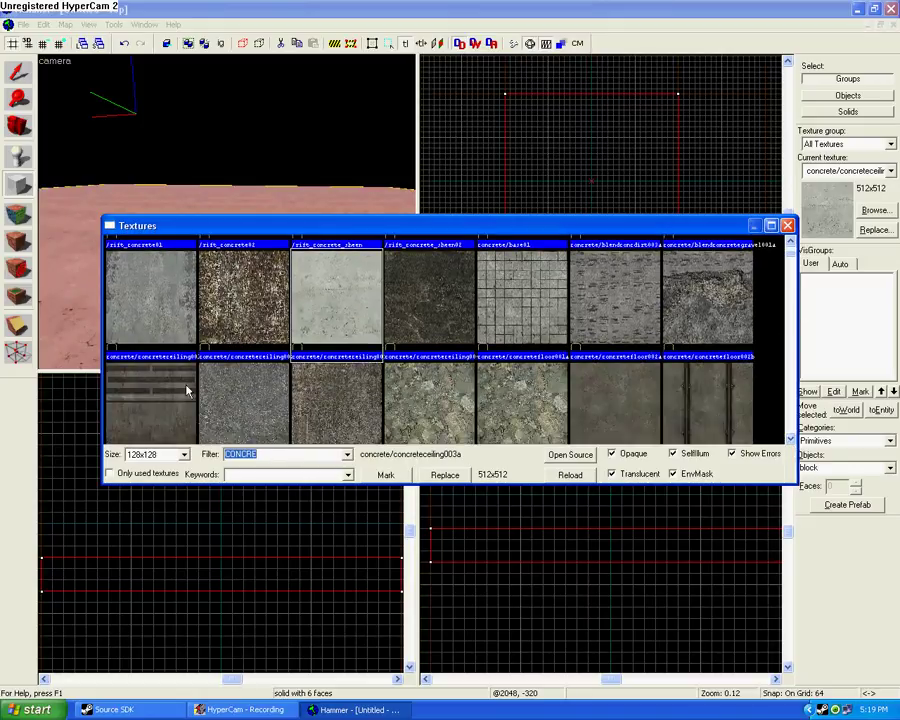
double_click(227, 394)
Step: Outline a wall block 128 units wide and 2048 units long against the floor's negative-X edge in the top view
scroll(490, 99, up, 2)
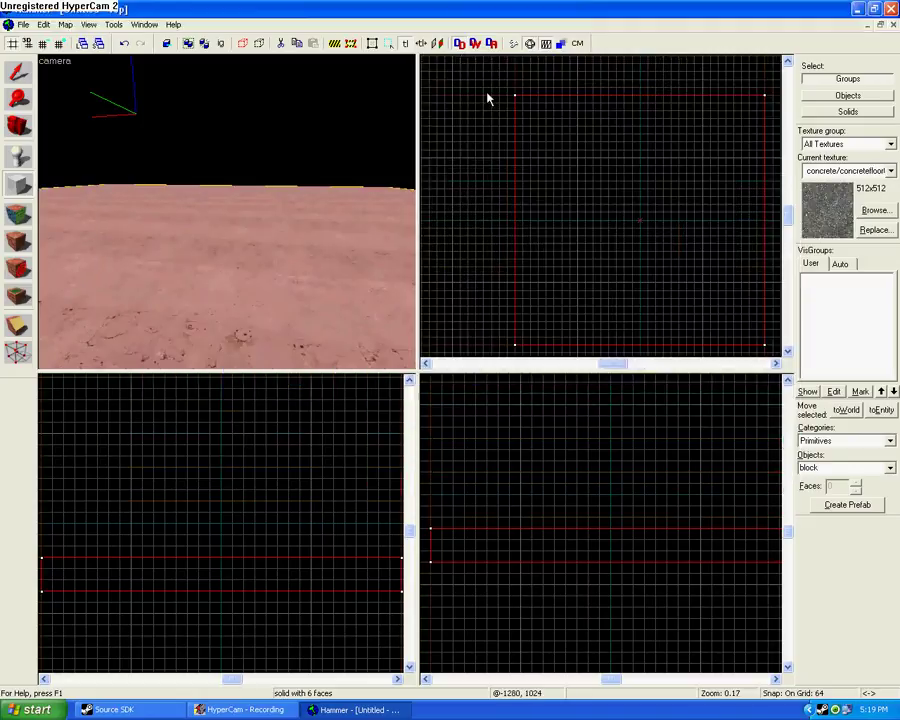
scroll(490, 99, up, 1)
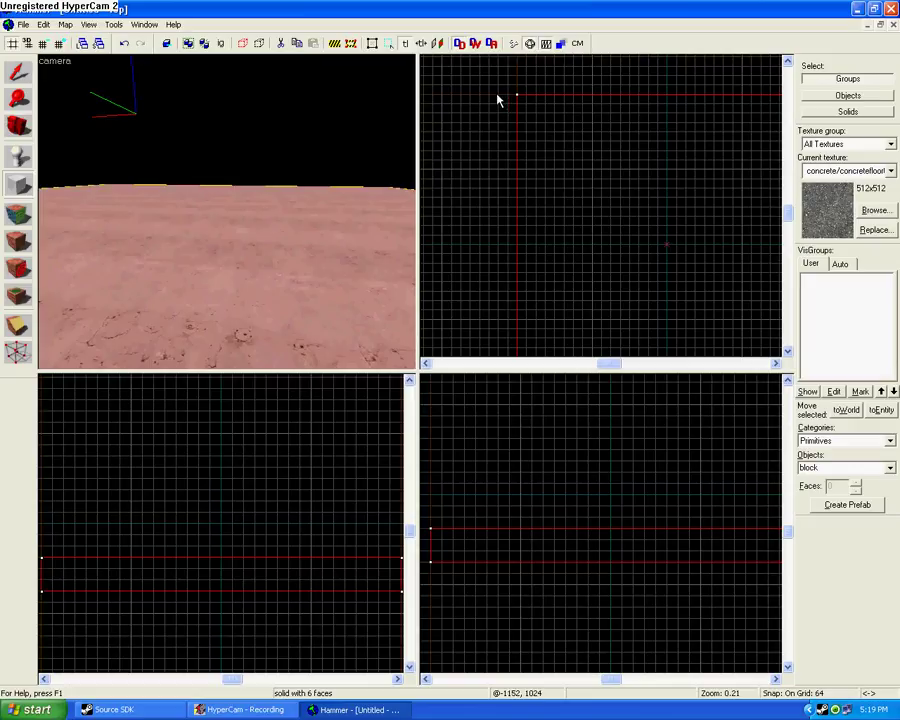
drag(497, 99, 516, 278)
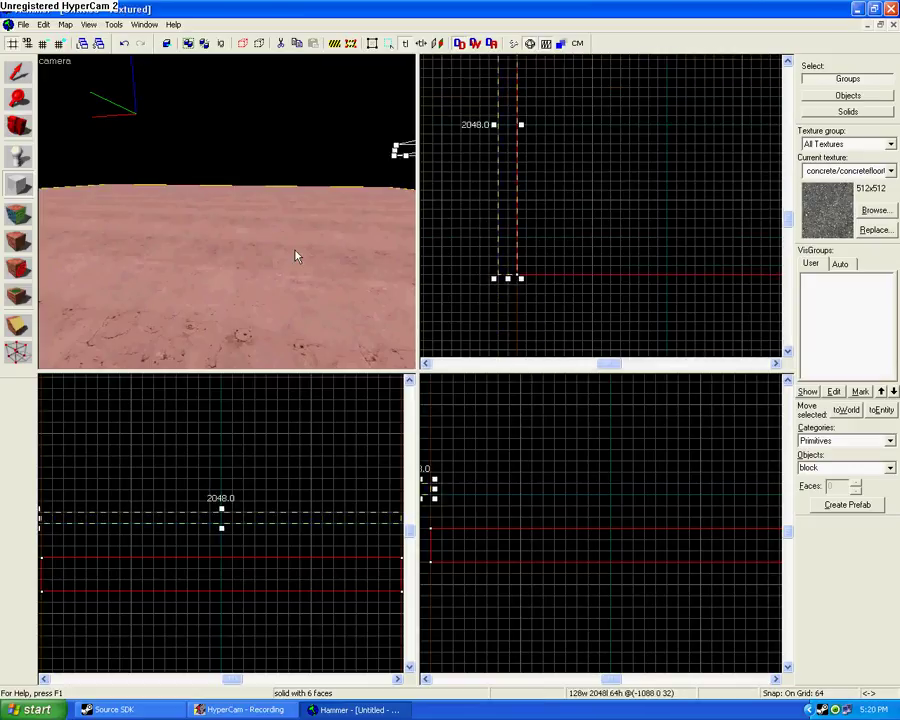
Step: Extend the wall block outline down to the floor's underside, making it 448 units high
key(Left)
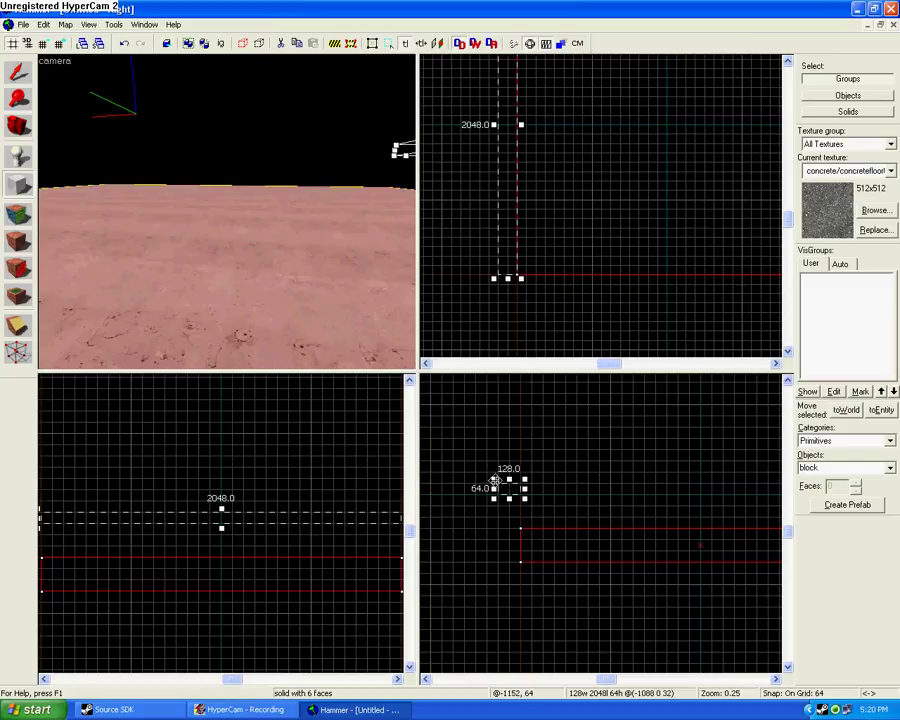
key(Right)
key(Up)
key(Down)
key(Right)
key(Right)
key(a)
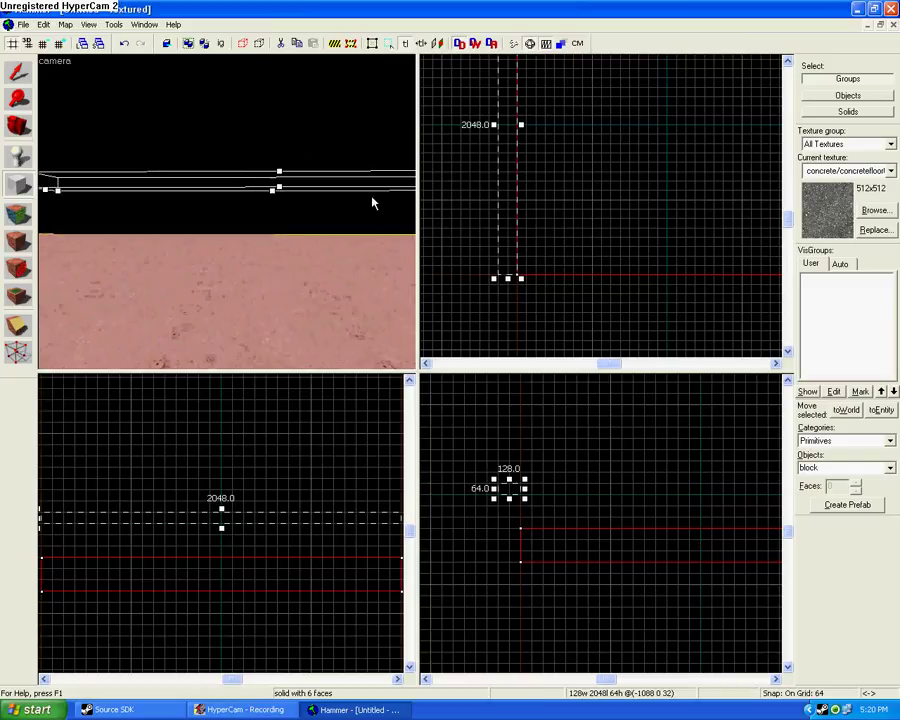
key(Left)
key(Up)
key(w)
key(Right)
key(Down)
key(a)
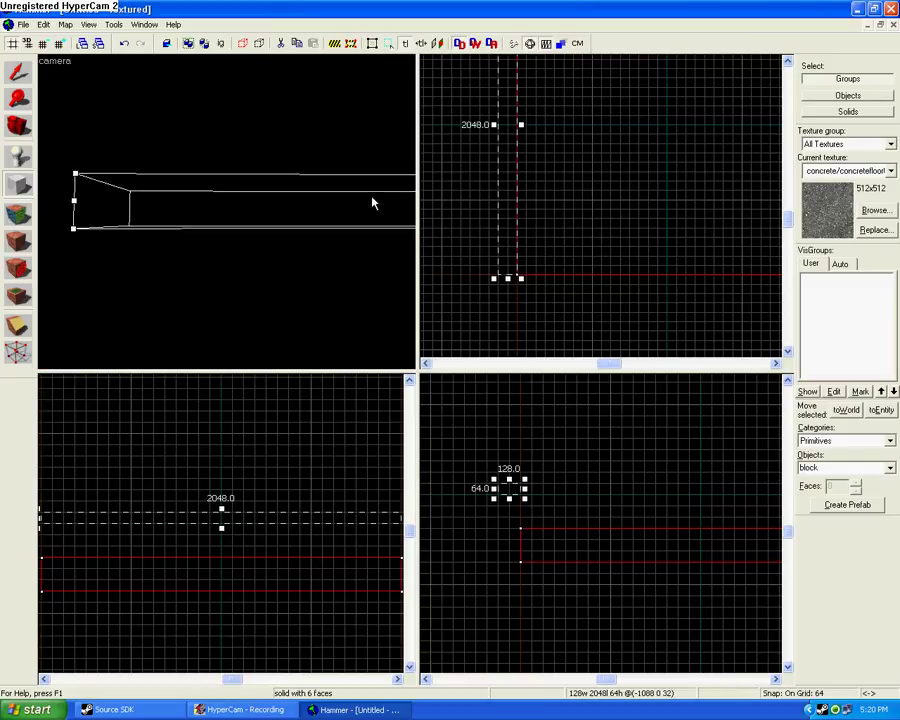
key(s)
key(Down)
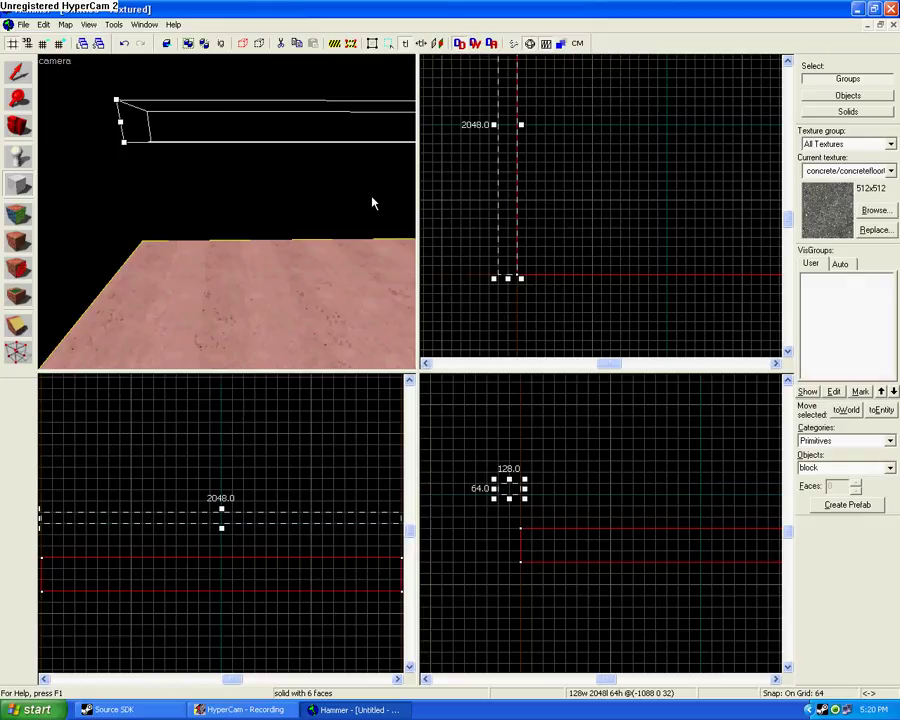
drag(510, 498, 509, 564)
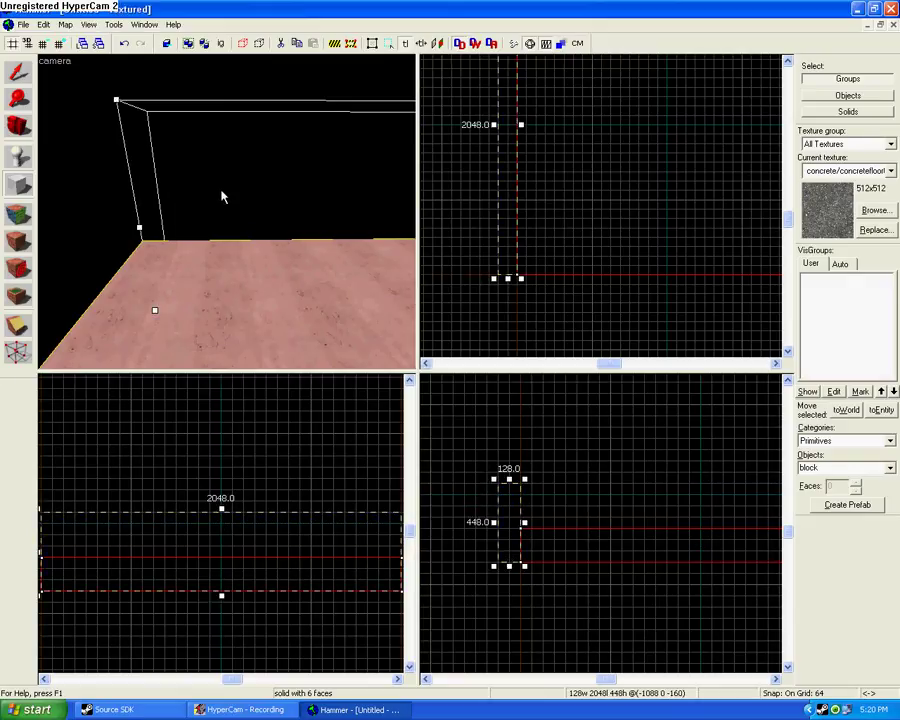
Step: Examine the wall block outline along the floor's edge from several angles in the camera view
drag(217, 195, 217, 195)
key(Left)
key(Left)
key(Left)
key(Left)
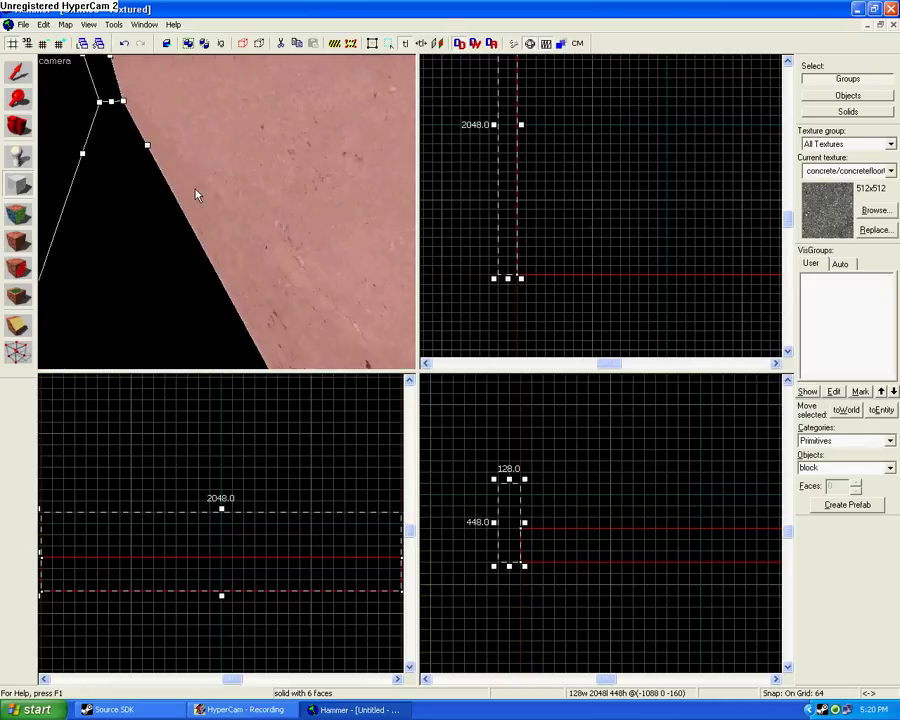
key(w)
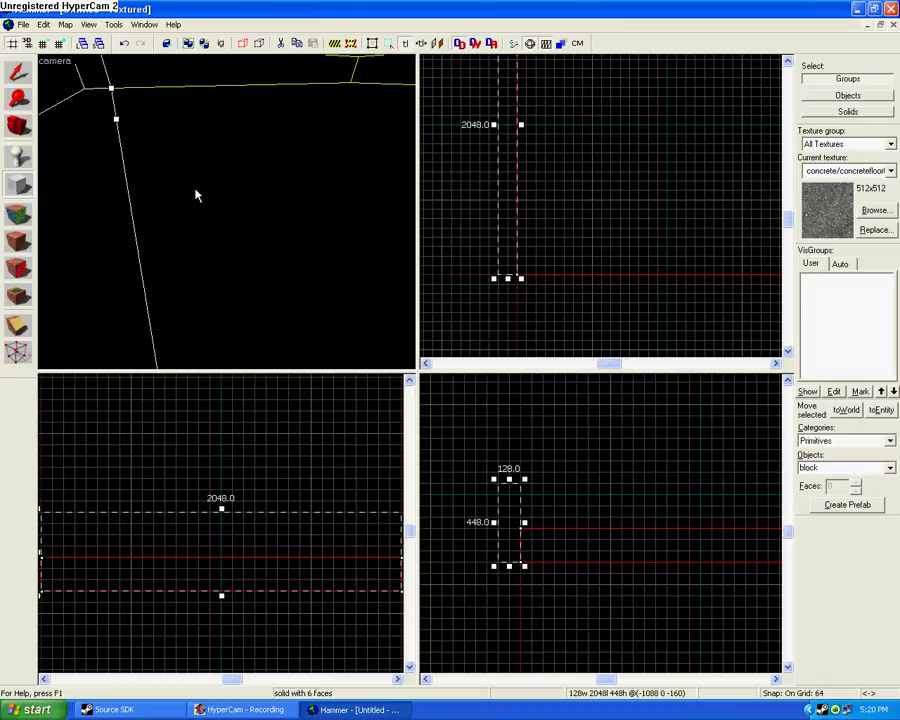
key(s)
key(Left)
key(w)
key(Right)
key(Up)
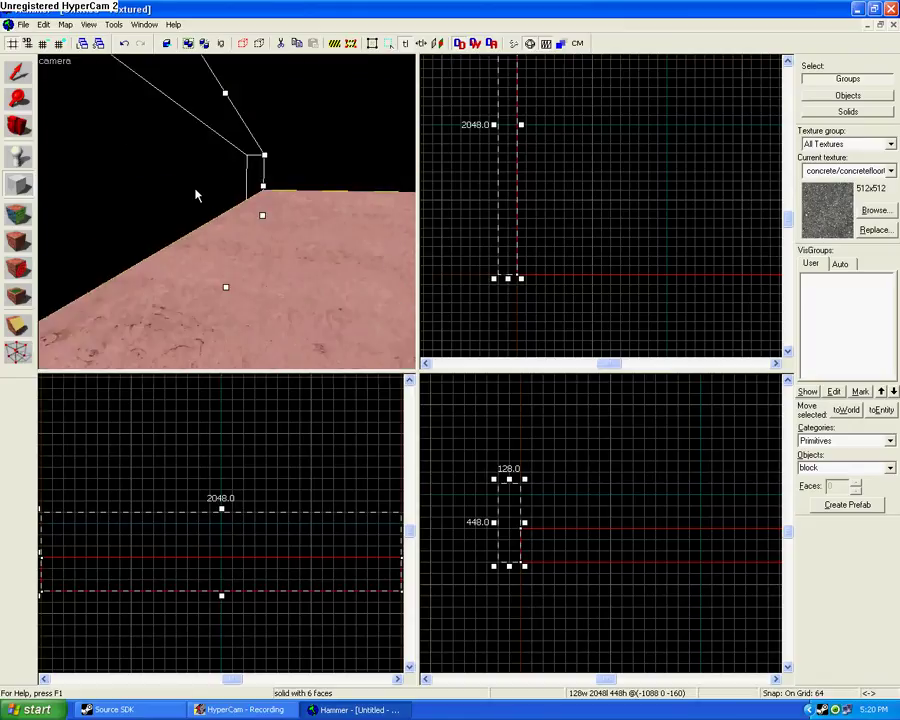
key(s)
key(Left)
key(Left)
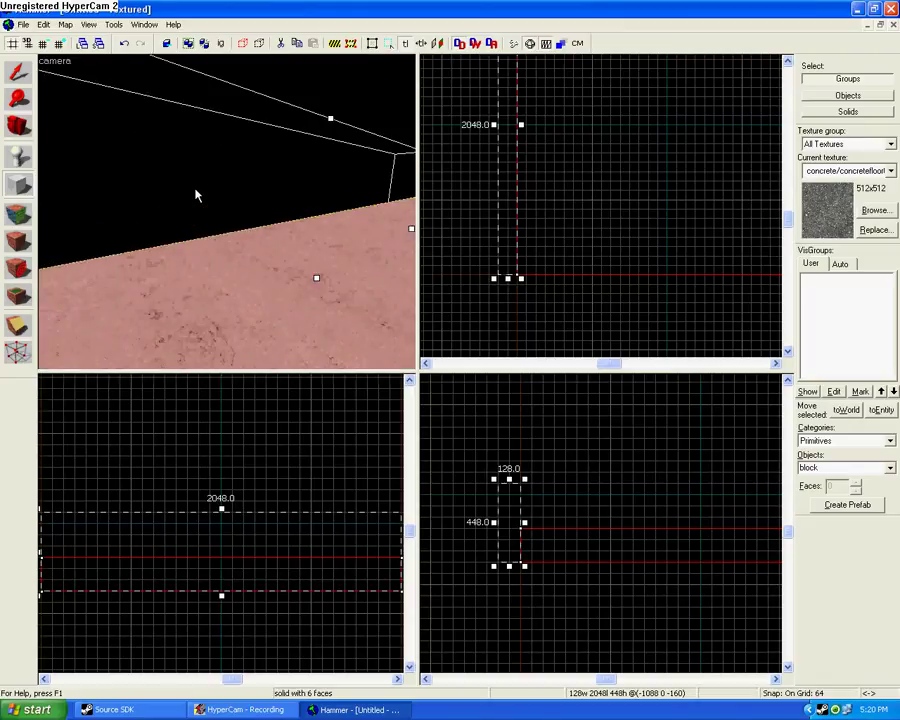
Step: Raise the top of the wall block outline to make it 704 units high and create the solid
drag(509, 478, 510, 432)
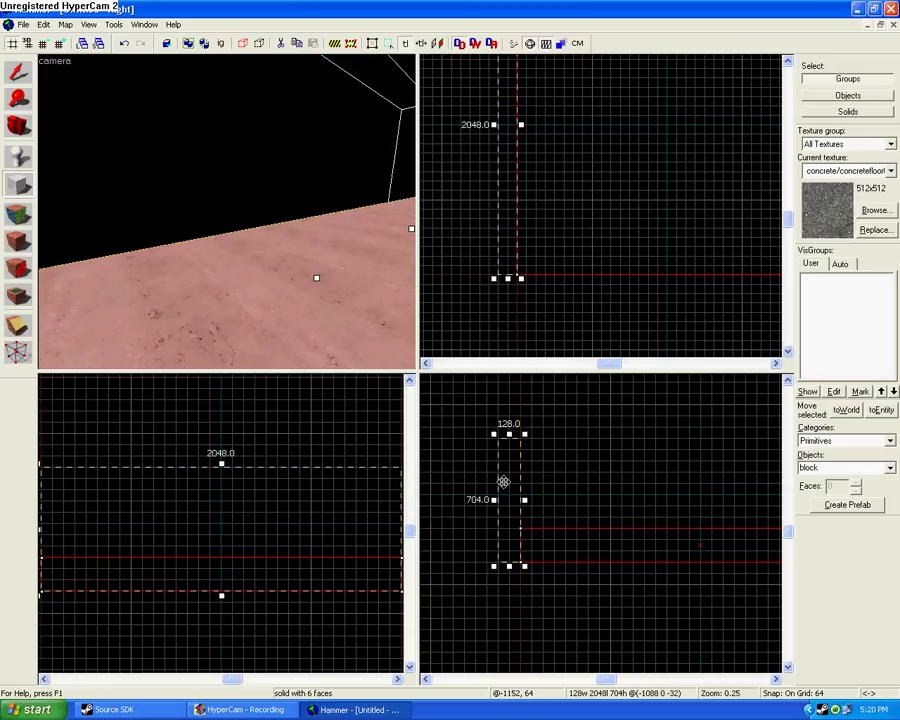
key(Return)
key(Up)
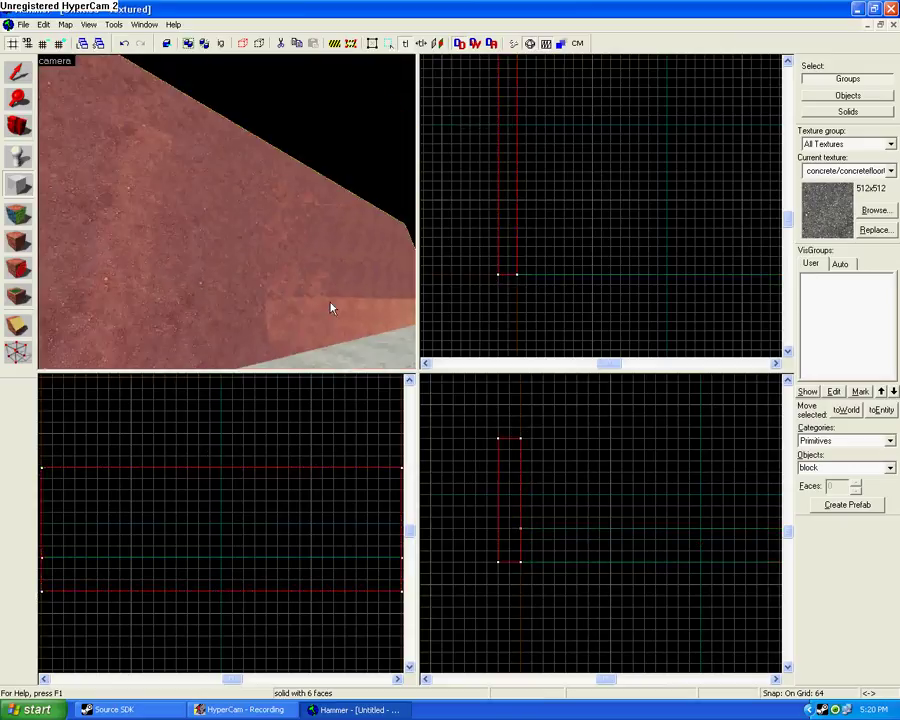
key(Left)
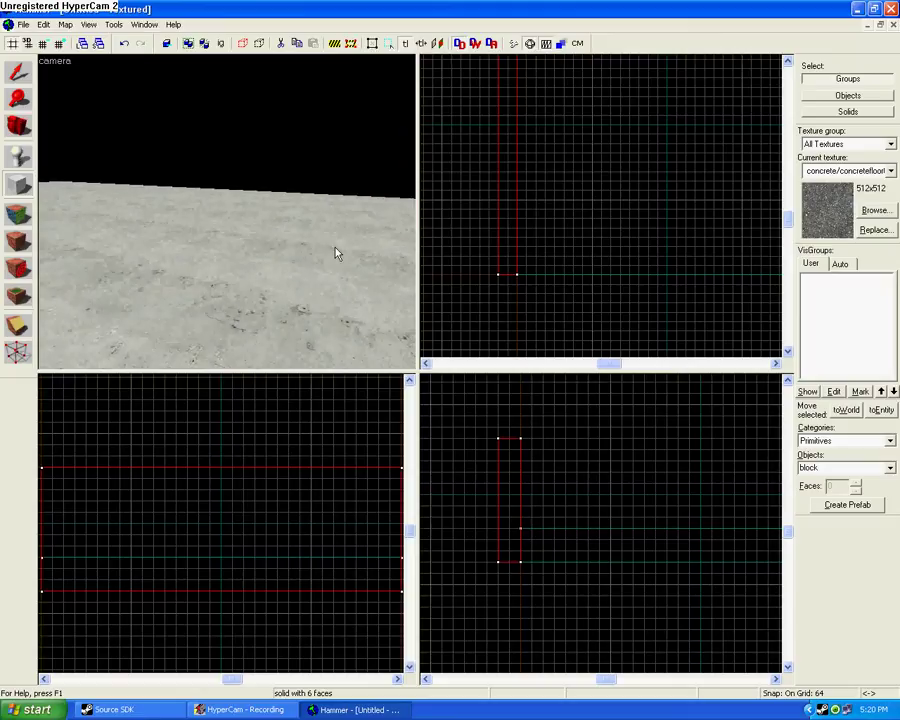
Step: Outline a second wall block 2176 units wide and 128 units deep along the floor's positive-Y edge in the top view
scroll(637, 199, down, 3)
middle_drag(712, 136, 623, 209)
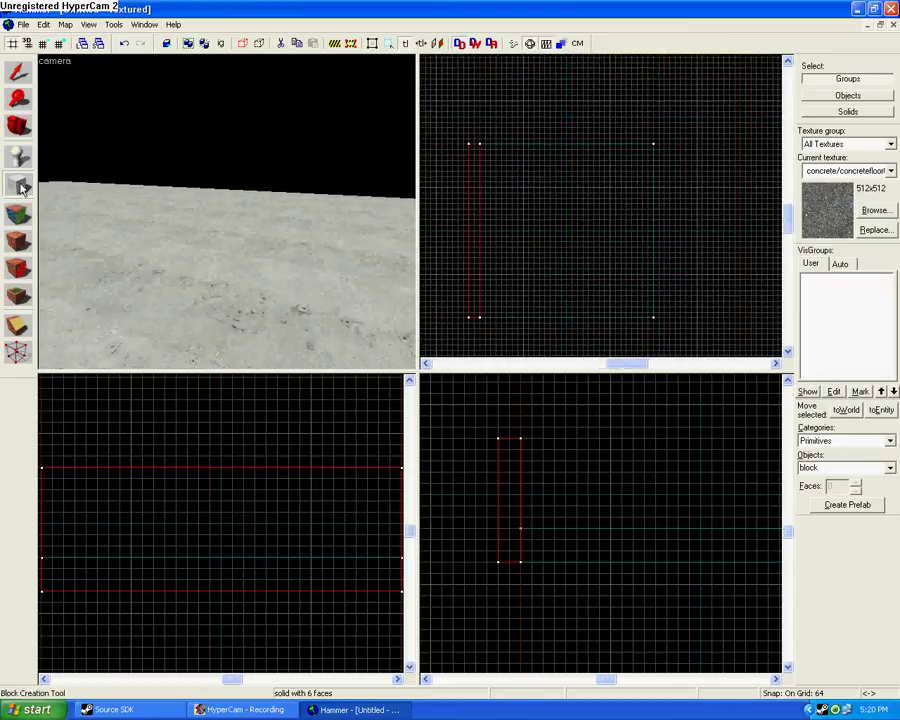
scroll(472, 140, up, 3)
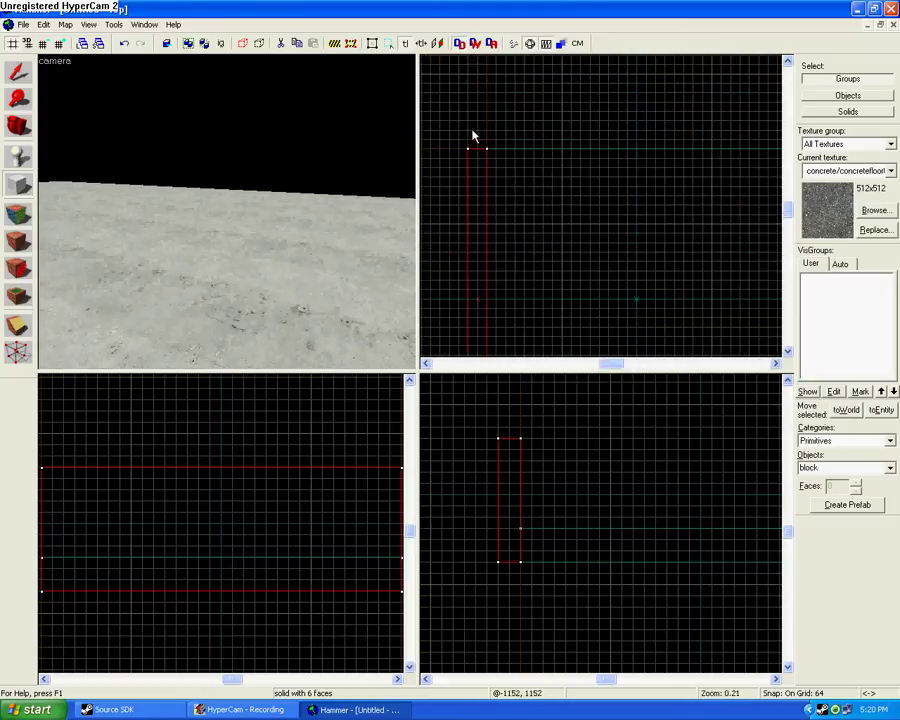
drag(473, 135, 700, 148)
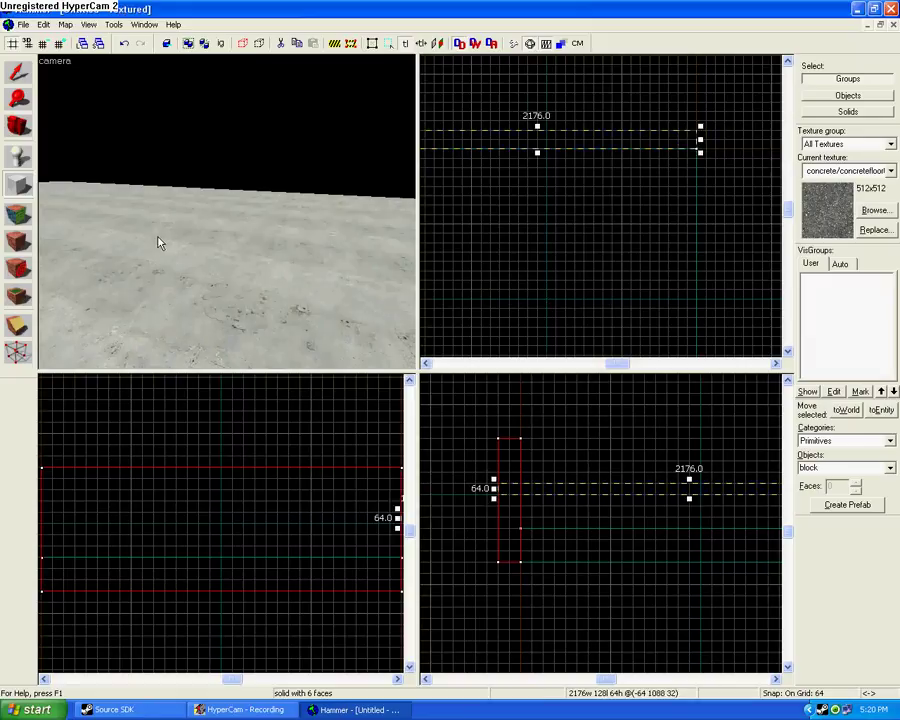
key(Right)
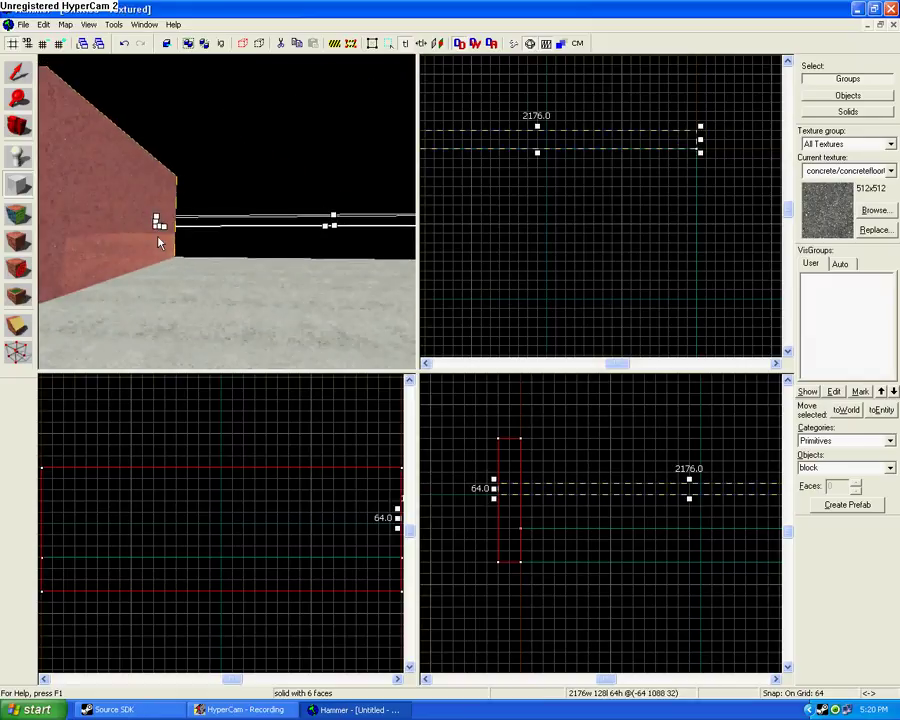
Step: Stretch the positive-Y wall outline to match the first wall's 704-unit height and create the solid
drag(689, 498, 681, 436)
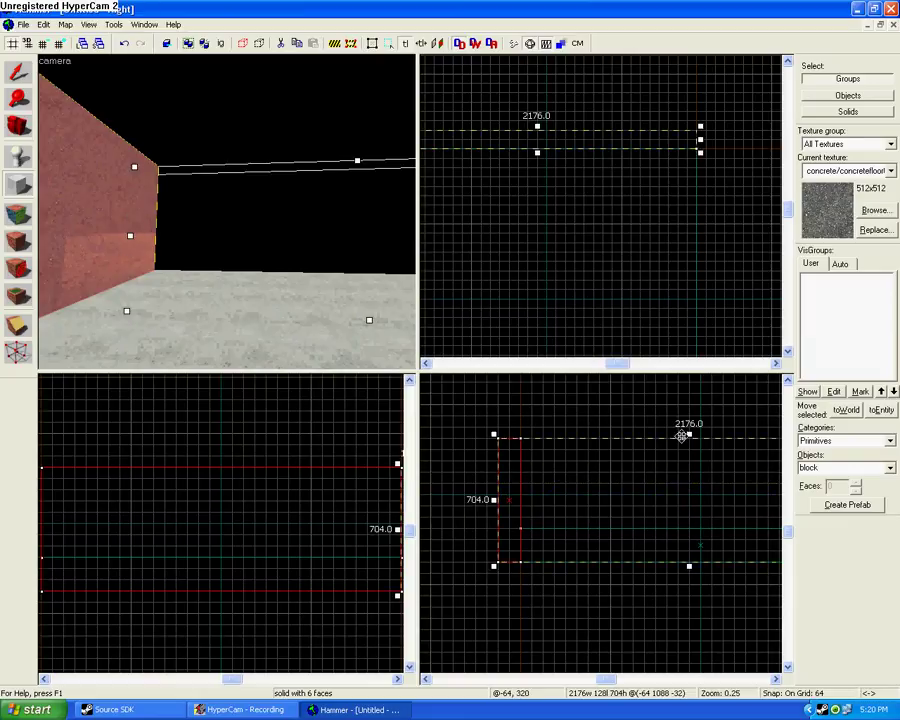
key(Return)
key(Right)
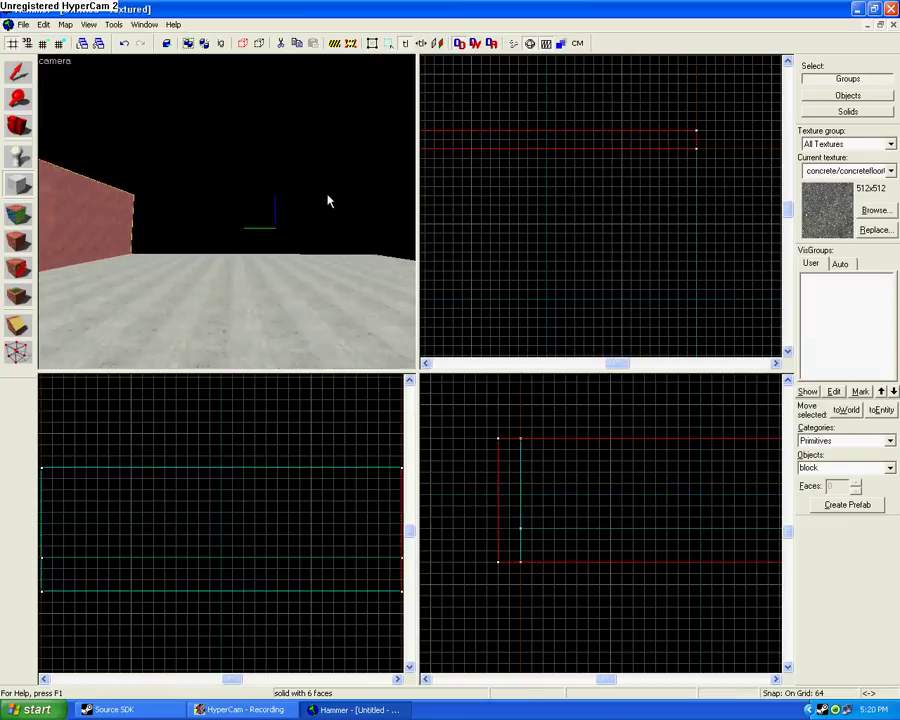
key(Right)
key(Left)
key(Left)
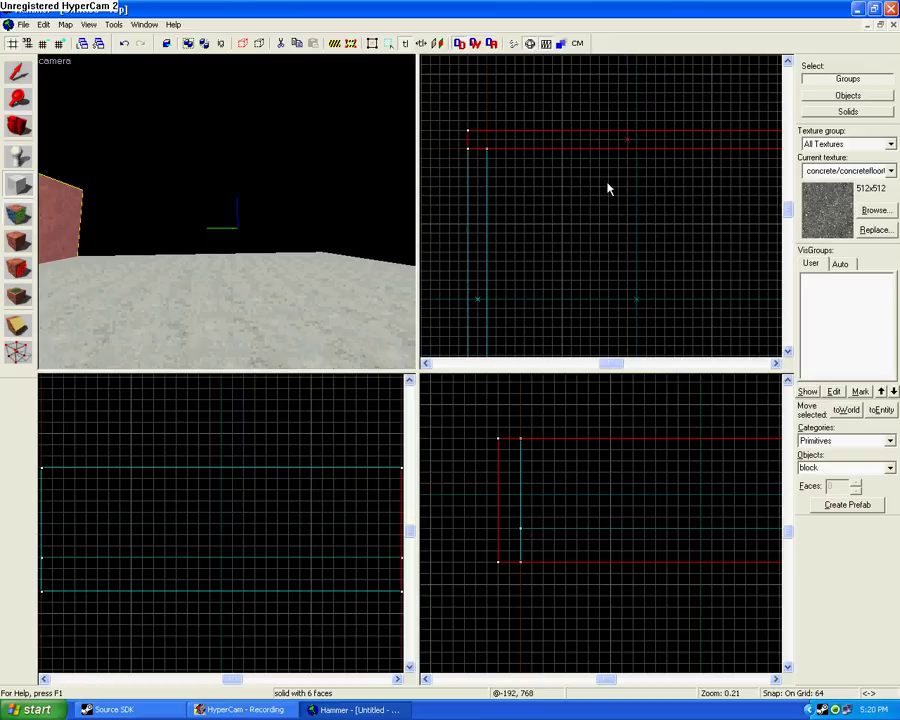
Step: Outline a third wall block 128 units wide and 2176 units long along the floor's positive-X edge in the top view
key(Right)
key(Right)
key(Right)
scroll(640, 165, down, 2)
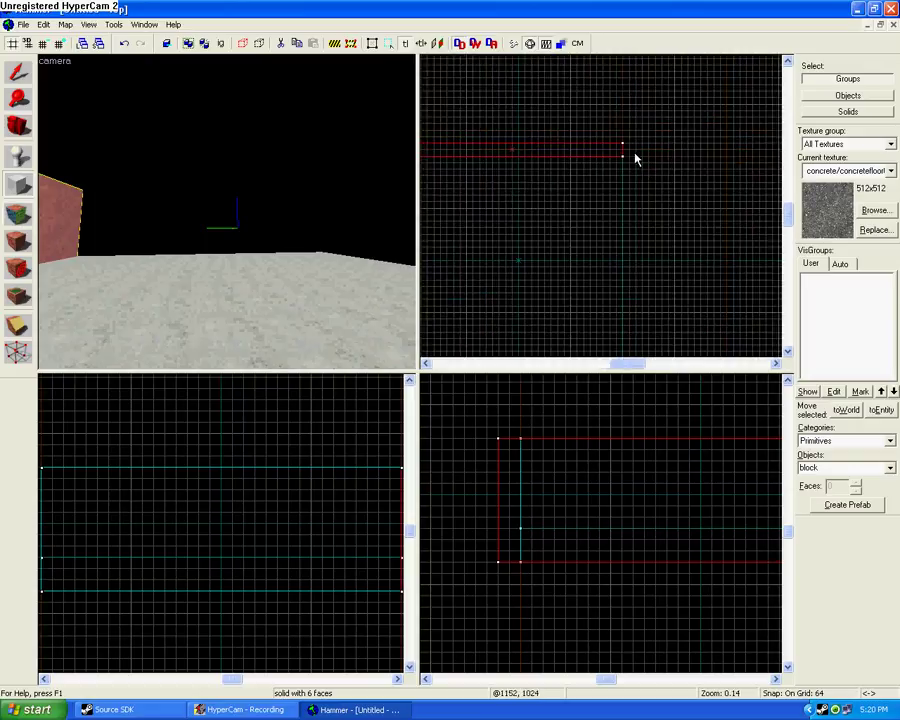
mouse_move(622, 148)
mouse_down()
mouse_move(643, 165)
mouse_move(640, 368)
mouse_move(643, 212)
mouse_move(639, 242)
mouse_up()
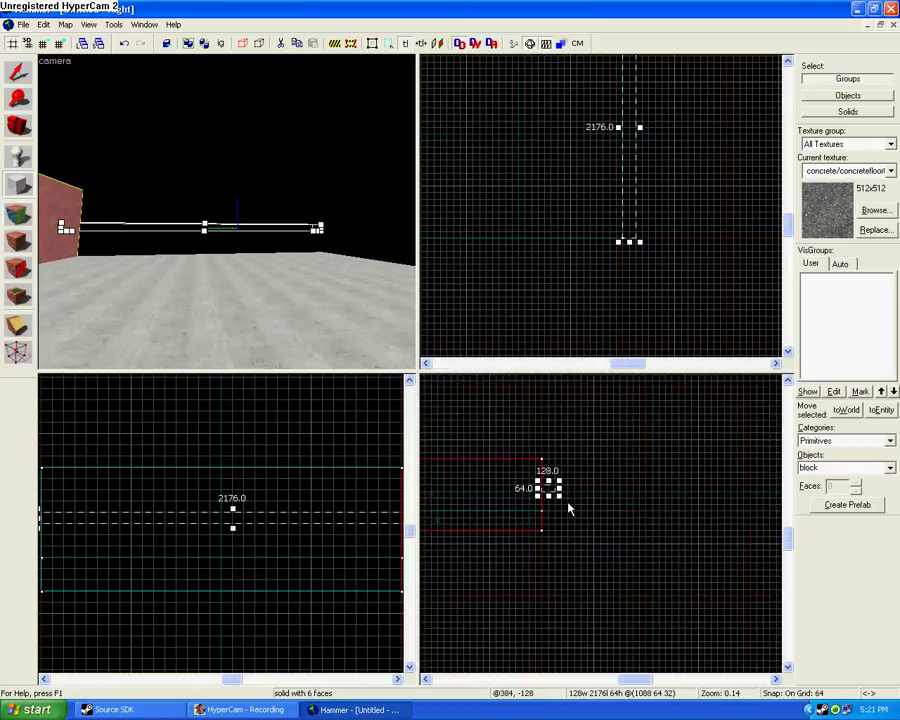
Step: Extend the positive-X wall outline down and up to a 704-unit height and create the solid
drag(548, 497, 547, 533)
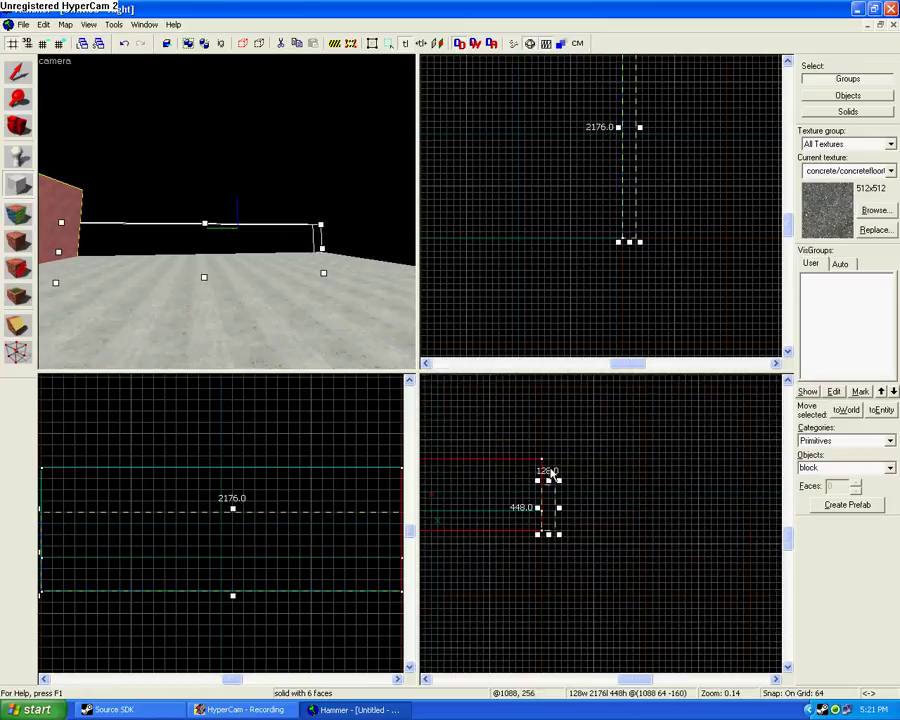
drag(548, 481, 548, 449)
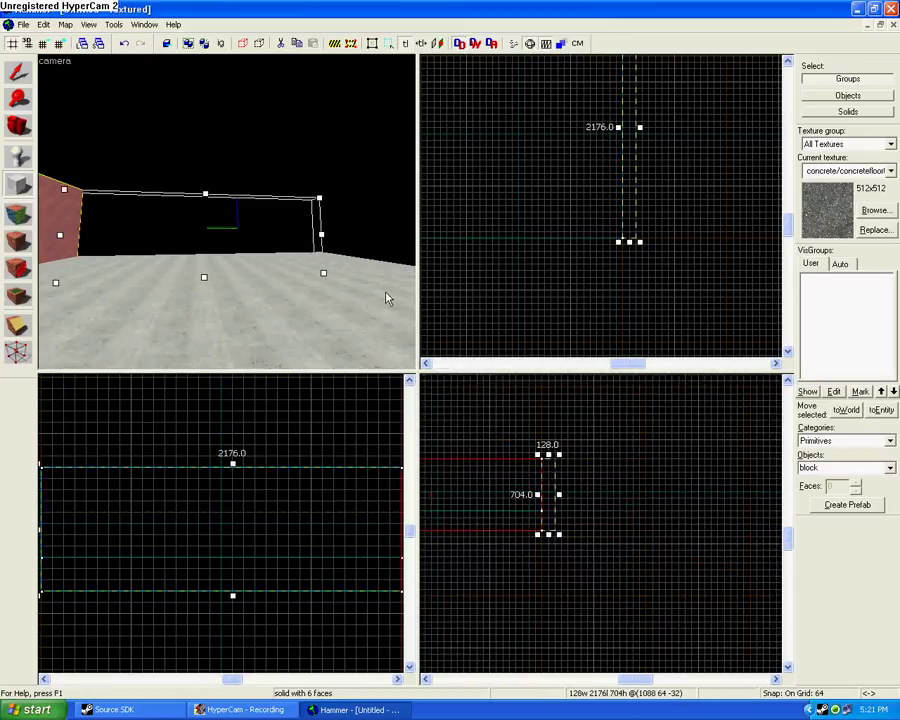
key(Return)
key(Left)
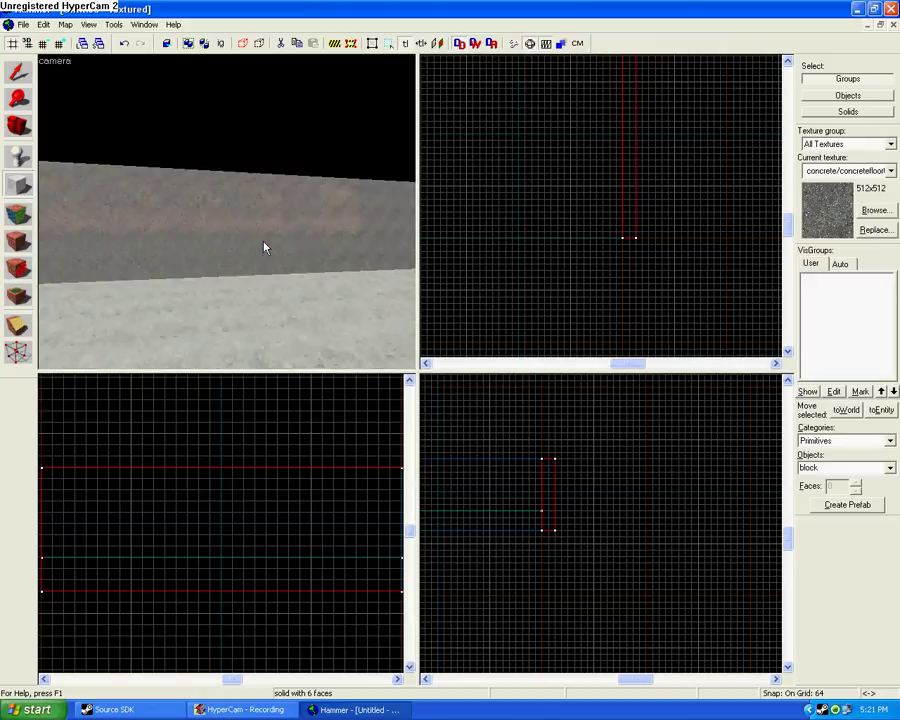
key(Left)
Step: Outline a fourth wall block 2304 units wide and 128 units deep along the floor's negative-Y edge in the top view
scroll(599, 251, down, 5)
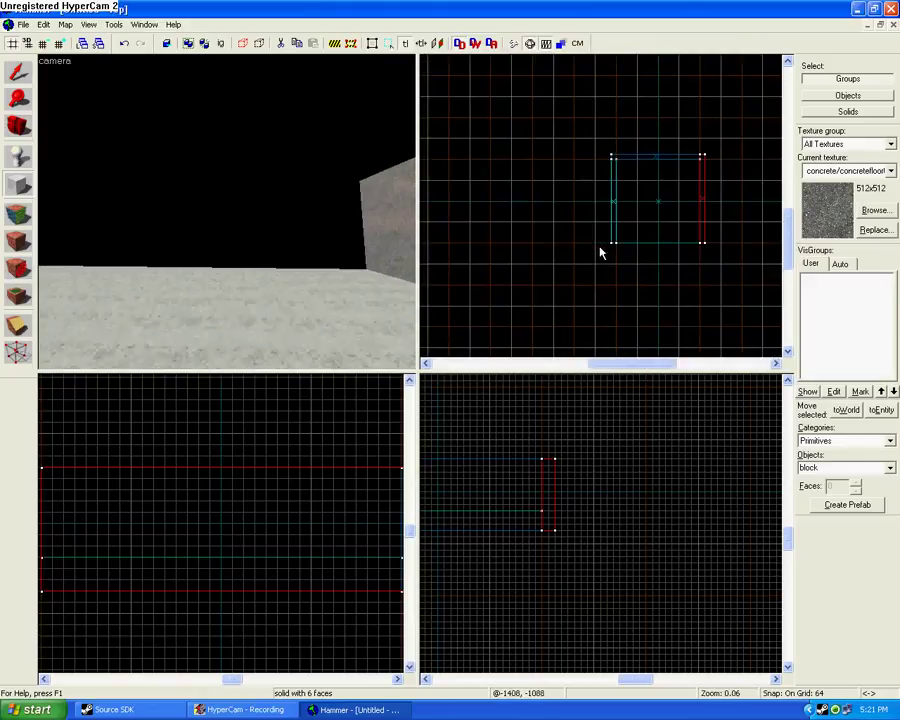
scroll(601, 251, up, 6)
mouse_move(617, 250)
mouse_down()
mouse_move(714, 263)
mouse_move(645, 255)
mouse_move(631, 268)
mouse_up()
key(Right)
key(Right)
key(Right)
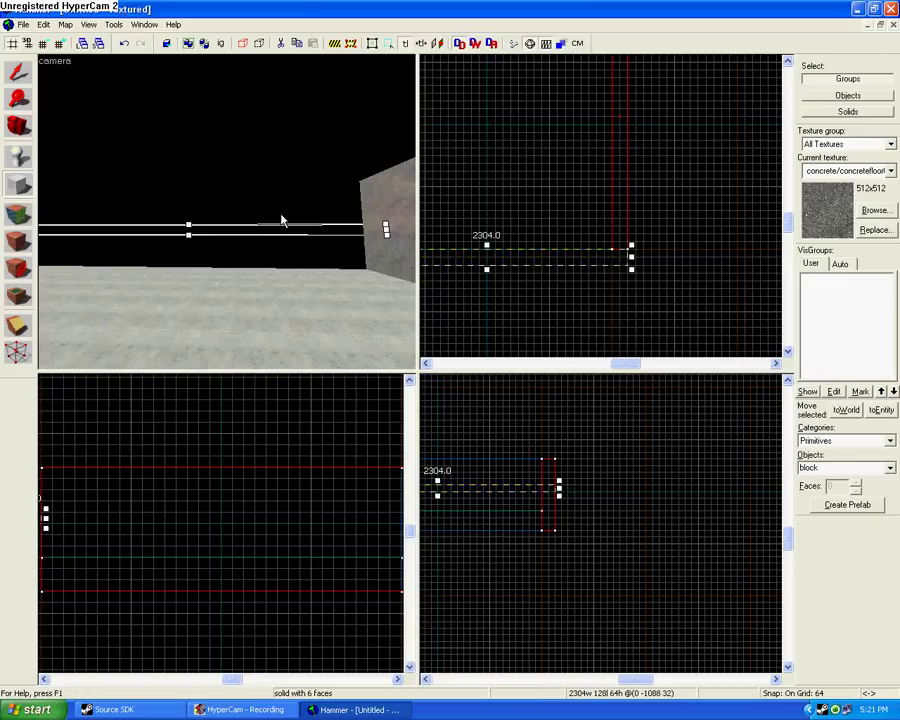
Step: Stretch the negative-Y wall outline to the height of the other walls, create the solid and check the enclosed room
drag(436, 494, 439, 455)
key(Return)
key(Left)
key(d)
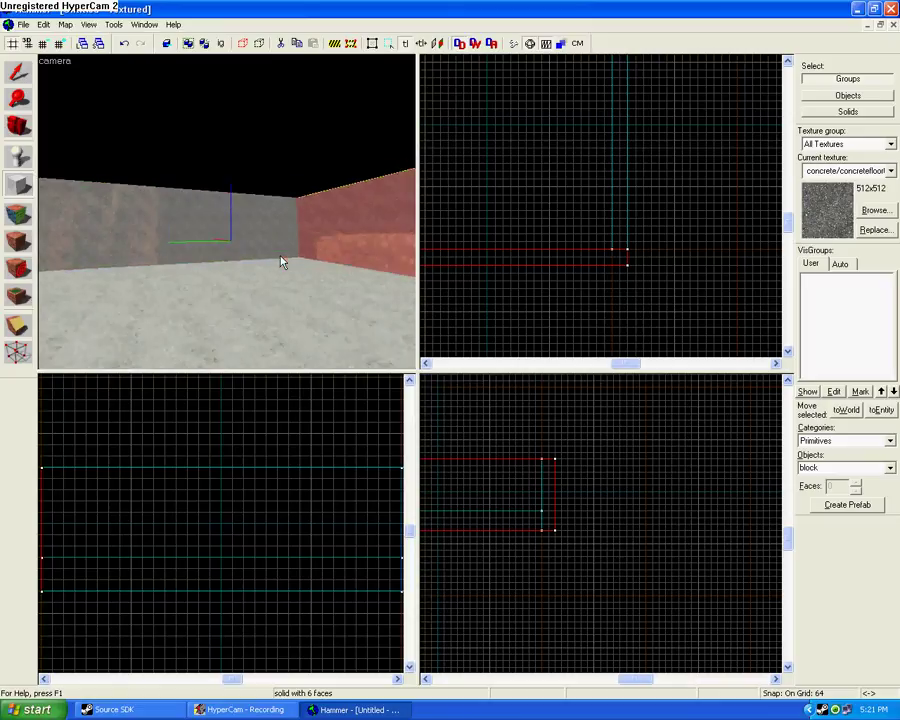
key(Left)
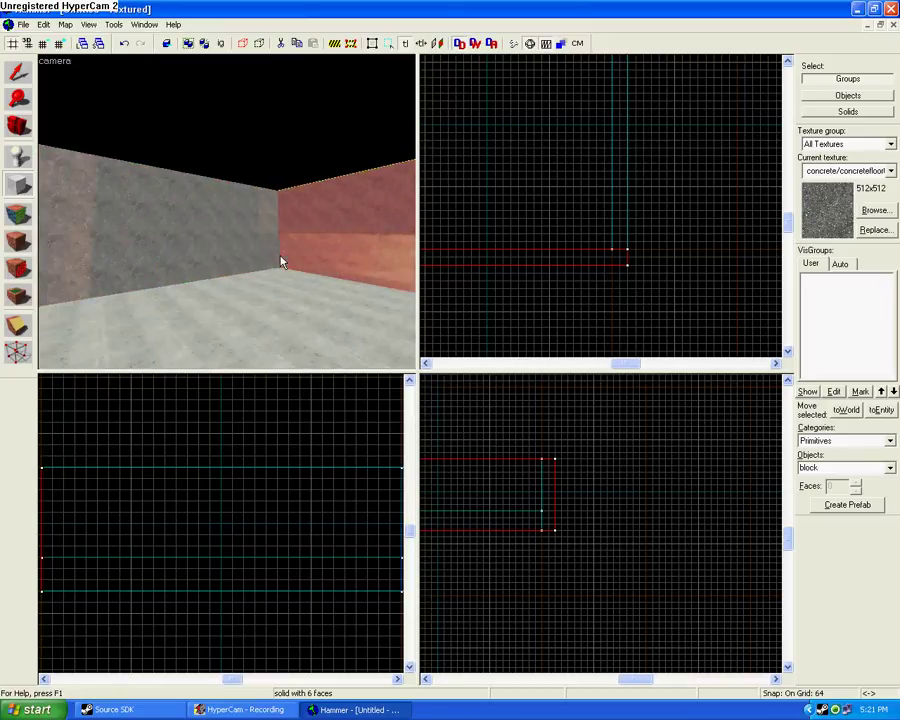
key(Left)
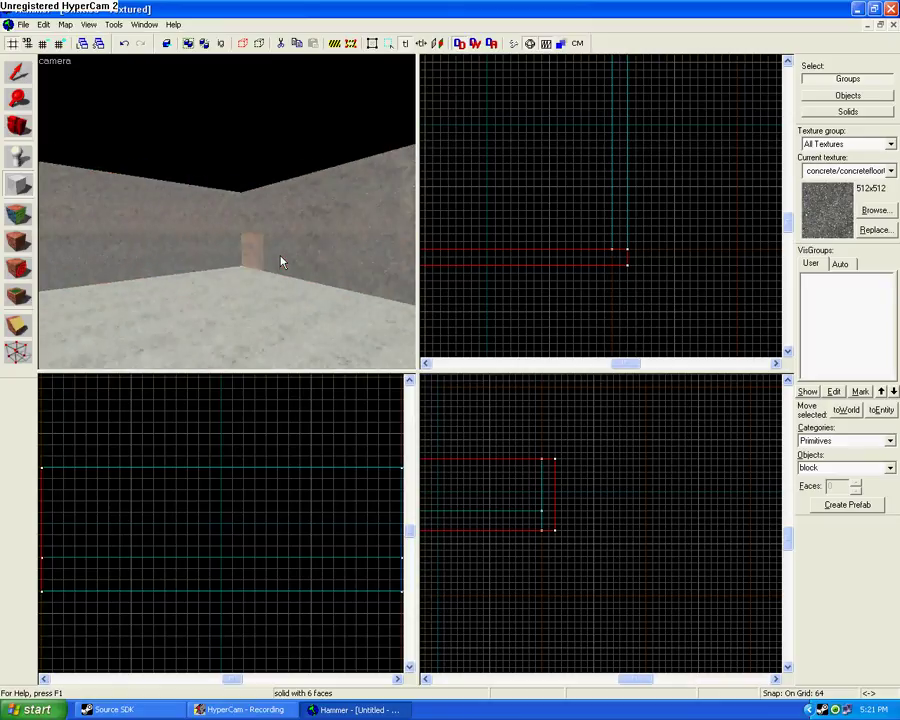
key(Left)
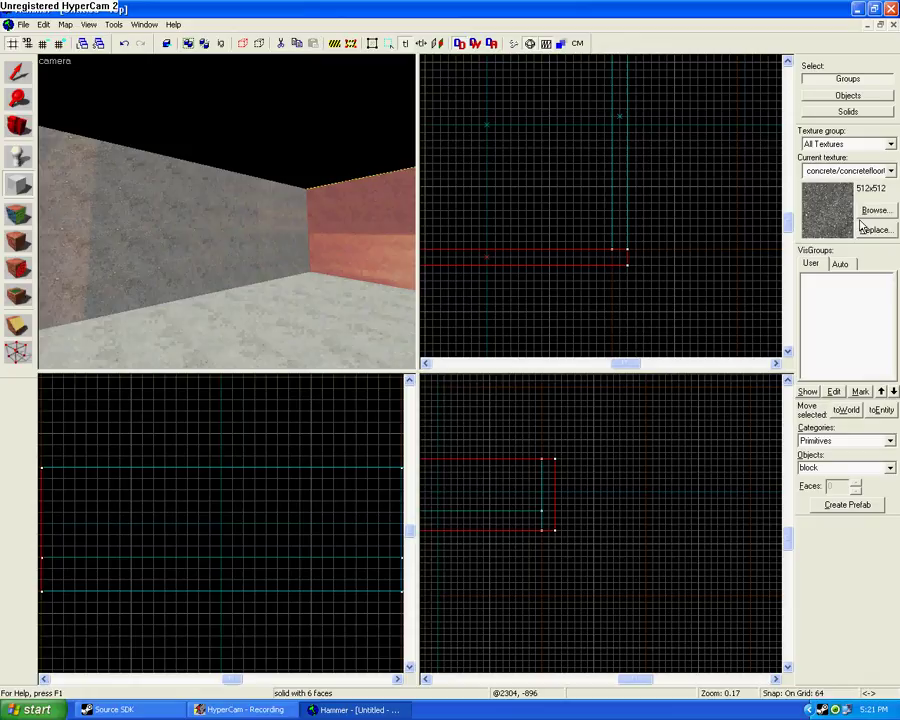
Step: Filter the textures by SKYBOX and make tools/toolsskybox the current texture
click(874, 210)
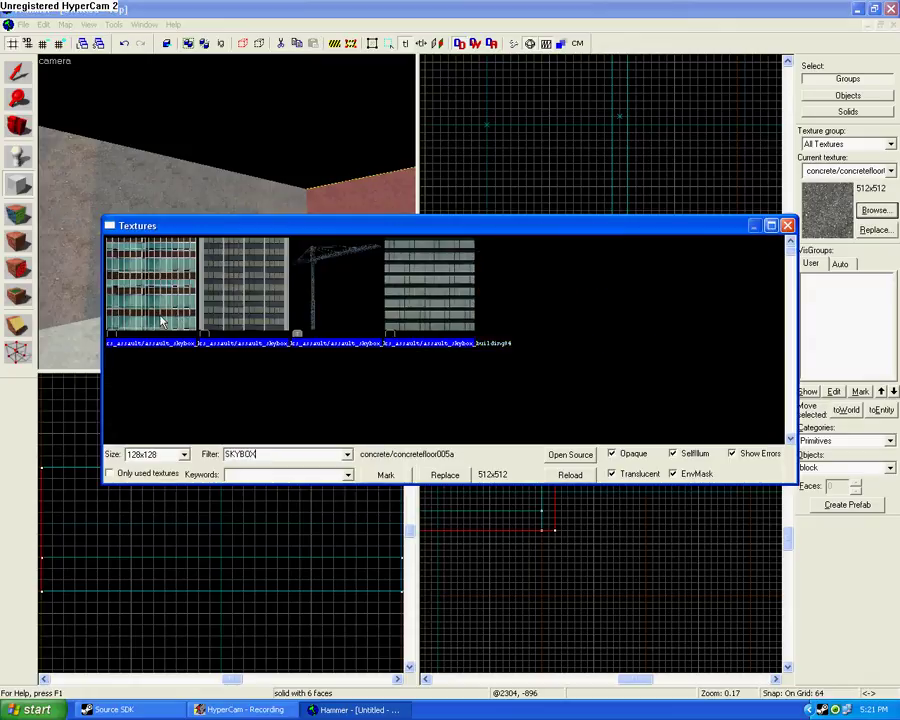
drag(791, 250, 793, 441)
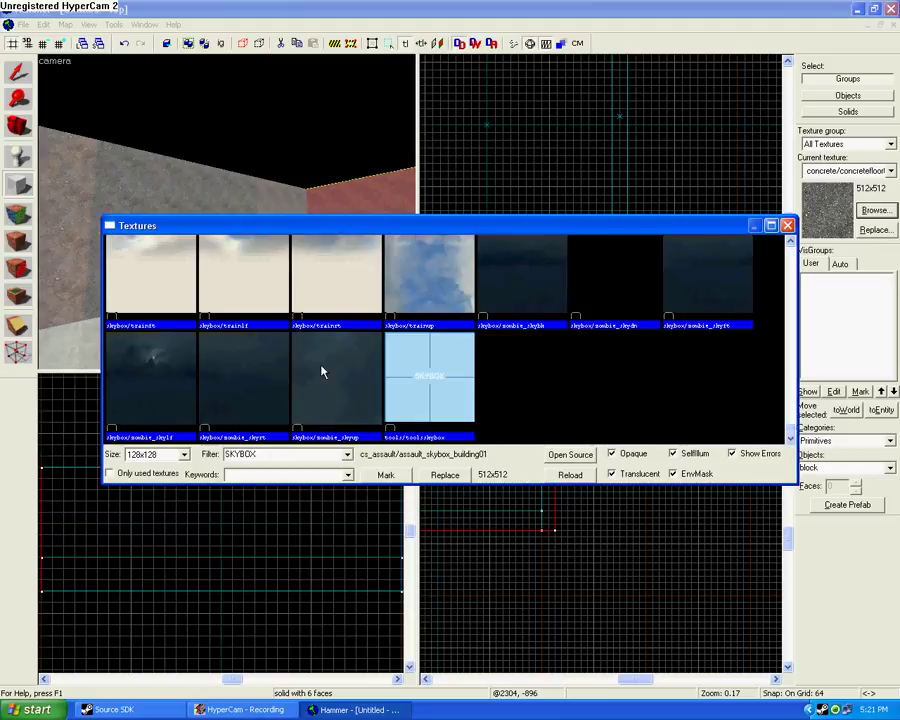
double_click(428, 401)
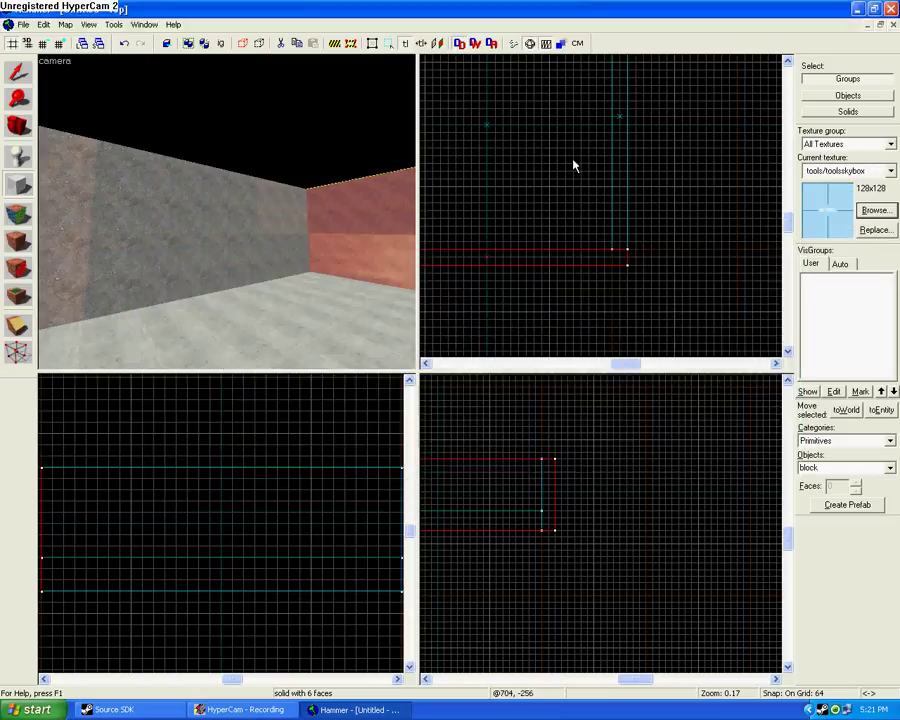
Step: Create a skybox block 3136 by 3328 units around the whole room, extending well above and below the walls
scroll(590, 190, down, 3)
drag(525, 147, 684, 316)
scroll(530, 485, down, 6)
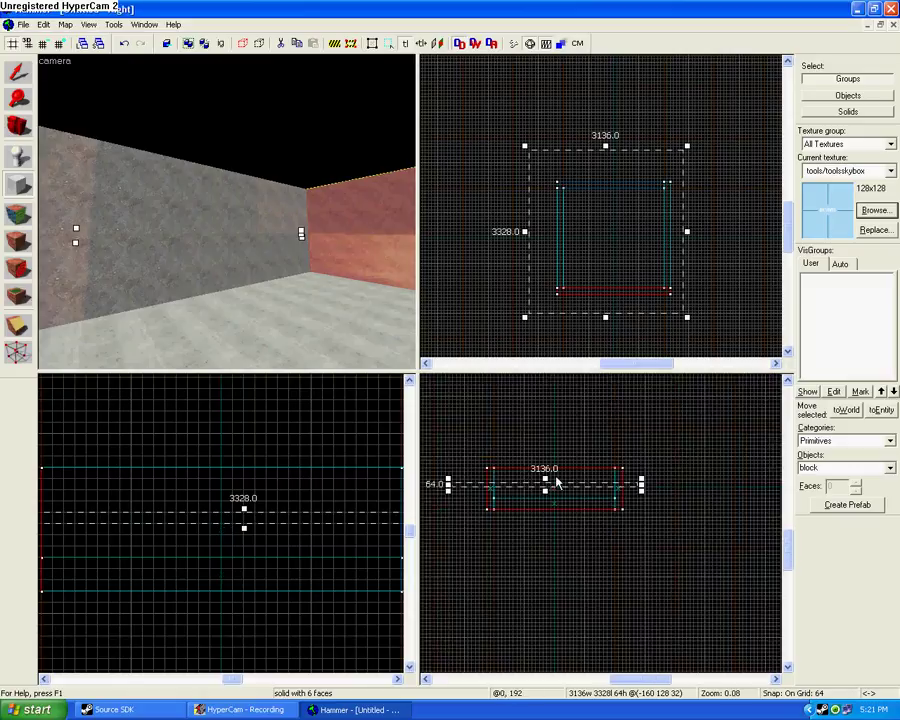
drag(545, 481, 545, 395)
drag(546, 490, 546, 562)
key(Return)
Step: Hollow the skybox block outward into a thin-walled shell surrounding the room
key(z)
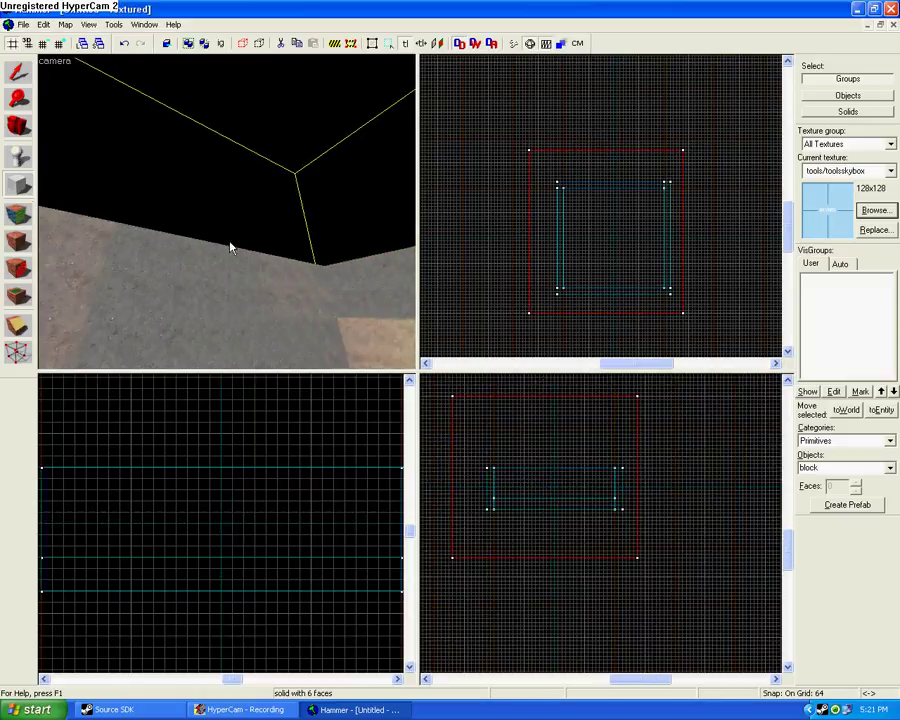
key(Down)
key(ctrl+h)
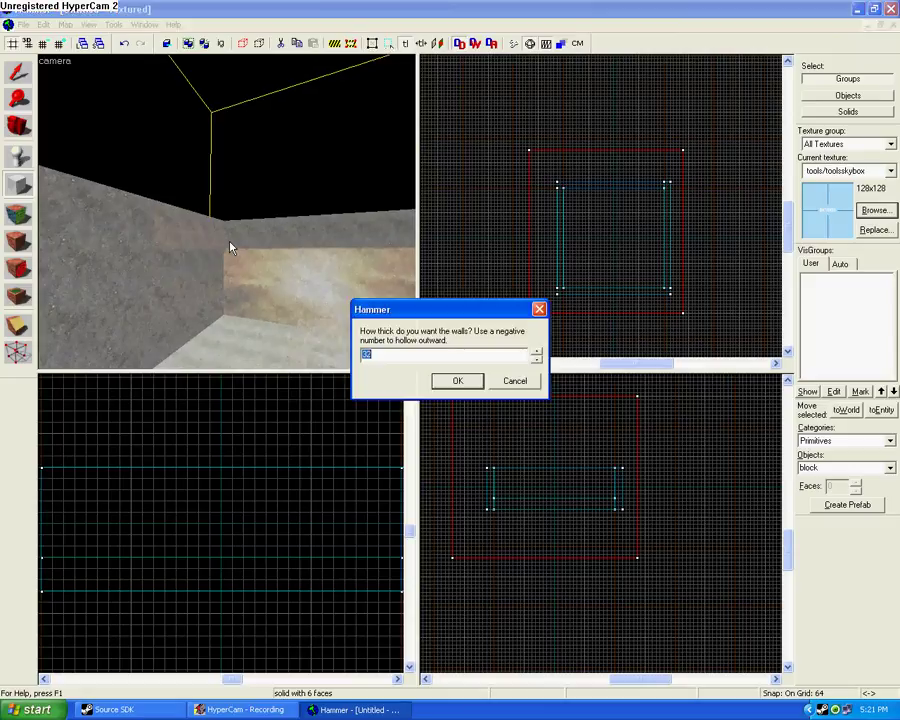
key(Return)
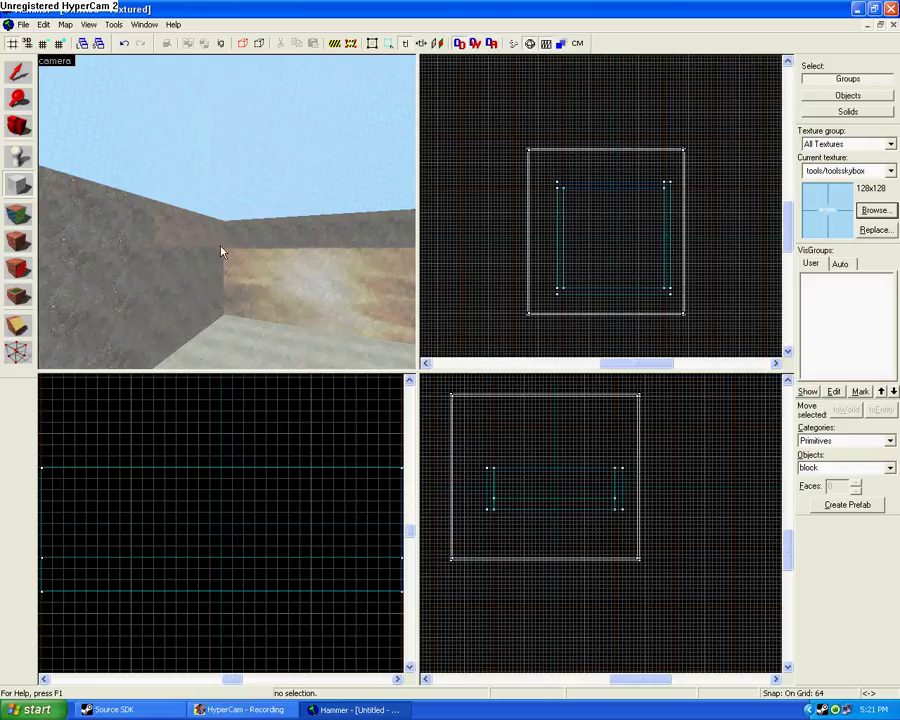
Step: Examine the room's walls and the surrounding sky from different angles in the camera view
scroll(644, 254, up, 1)
key(Right)
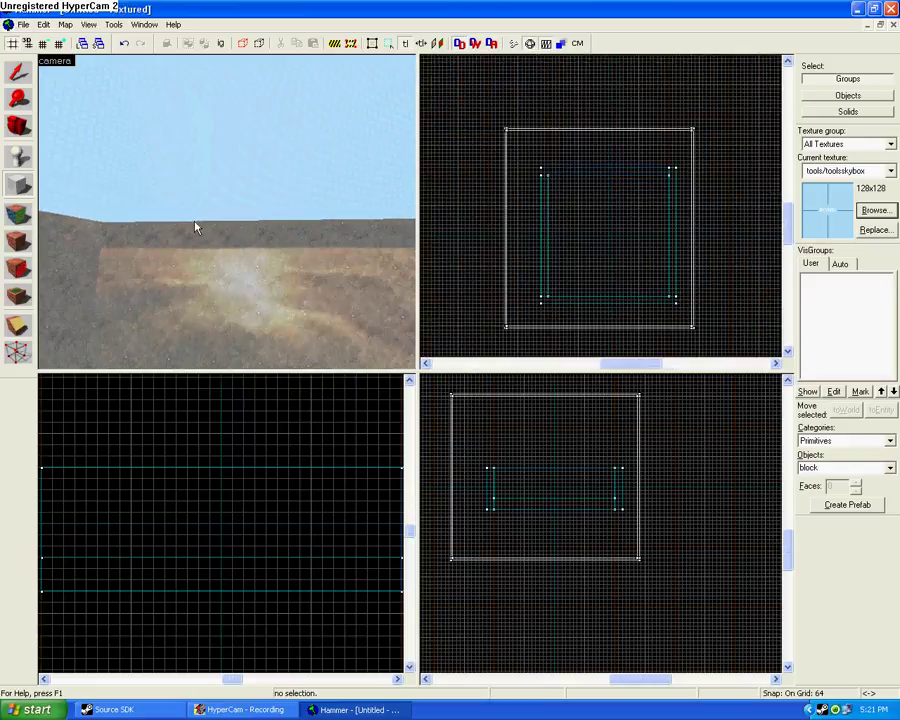
key(Left)
key(Down)
key(Up)
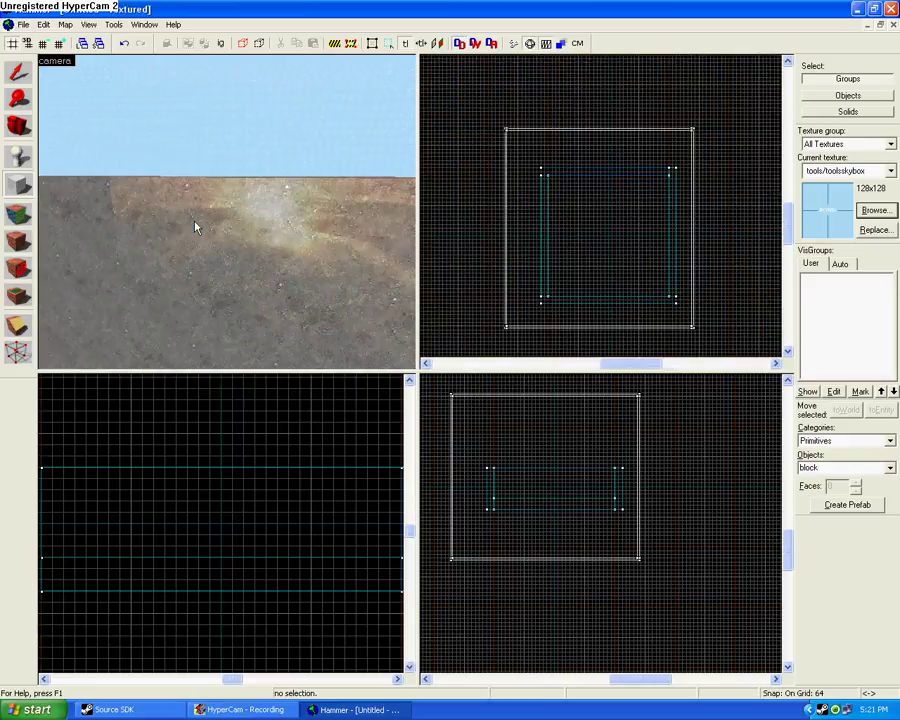
key(Down)
key(w)
key(Up)
key(w)
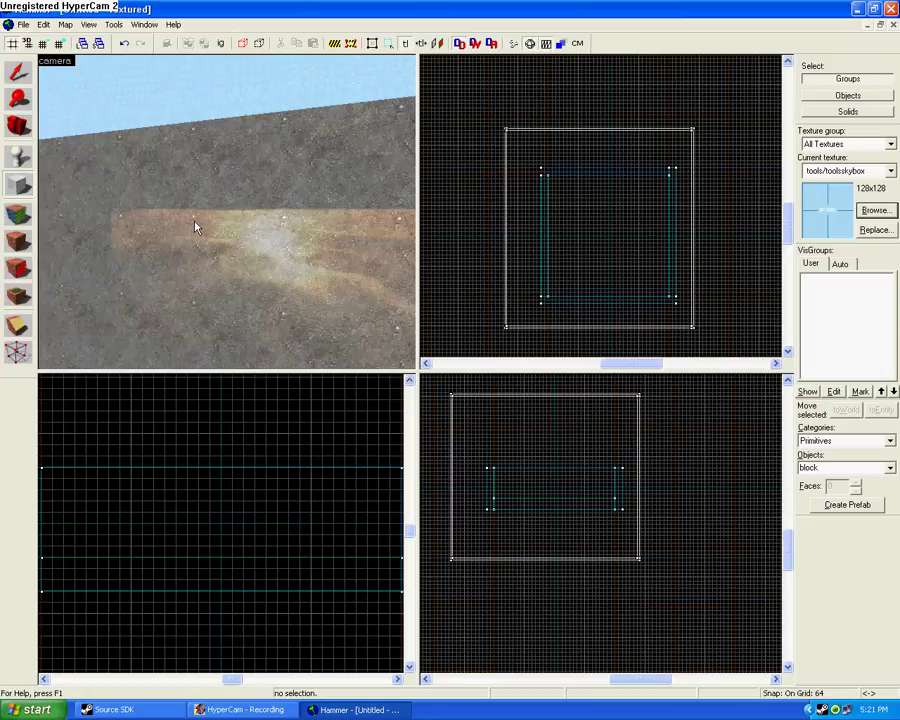
Step: Delete the hollow skybox shell that surrounds the room
key(s)
key(Left)
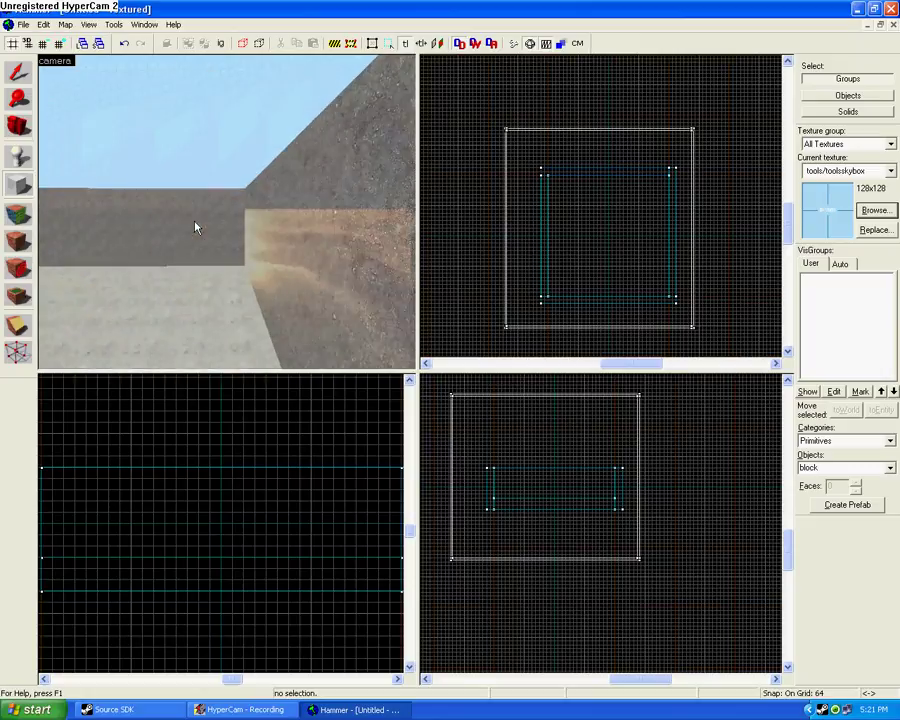
key(Up)
key(Down)
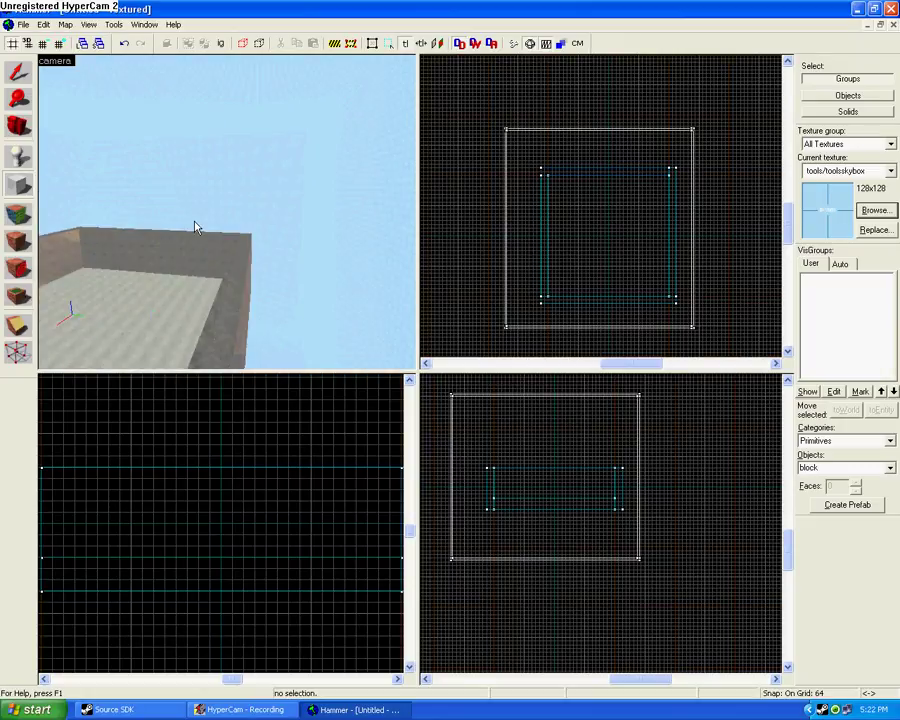
key(Up)
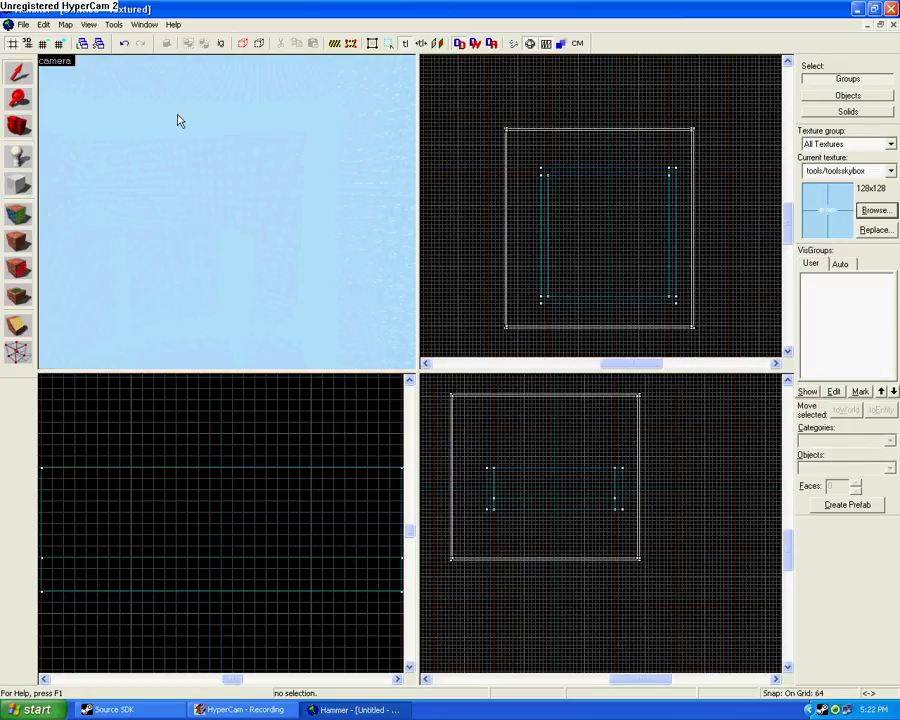
click(201, 127)
key(Delete)
key(Down)
key(w)
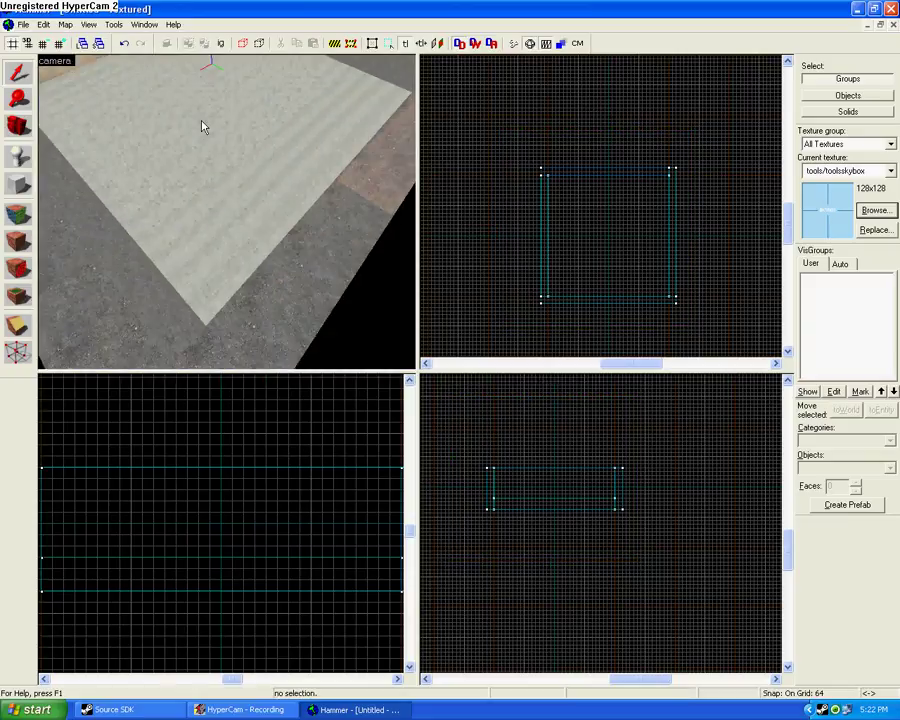
key(Up)
key(Up)
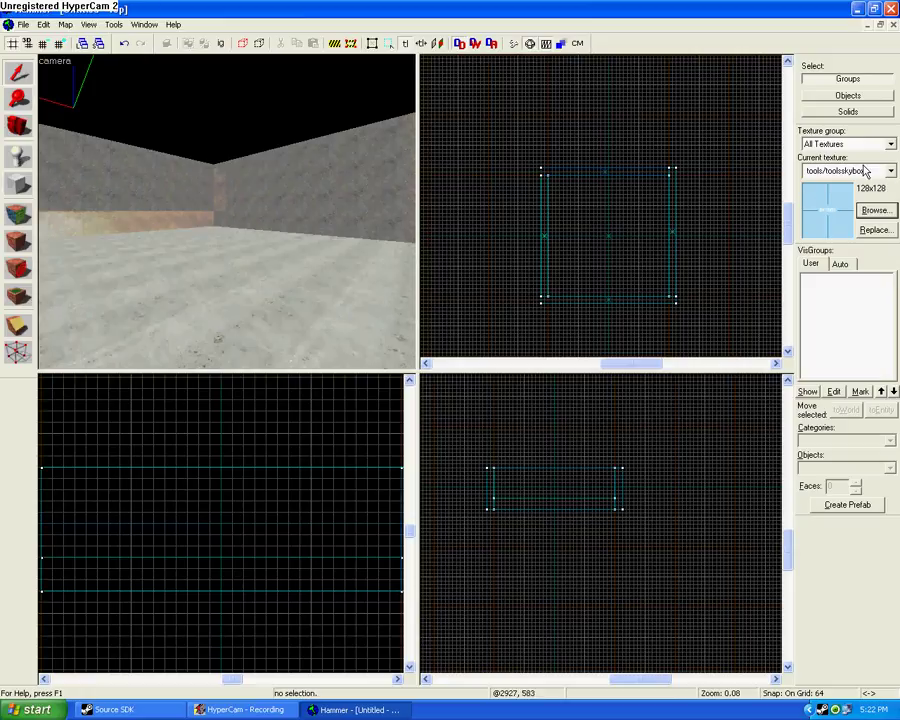
Step: Make the recently used 512x512 concrete floor texture current and outline a 2304 by 2304 unit block over the room's full footprint
click(815, 171)
click(824, 244)
click(20, 183)
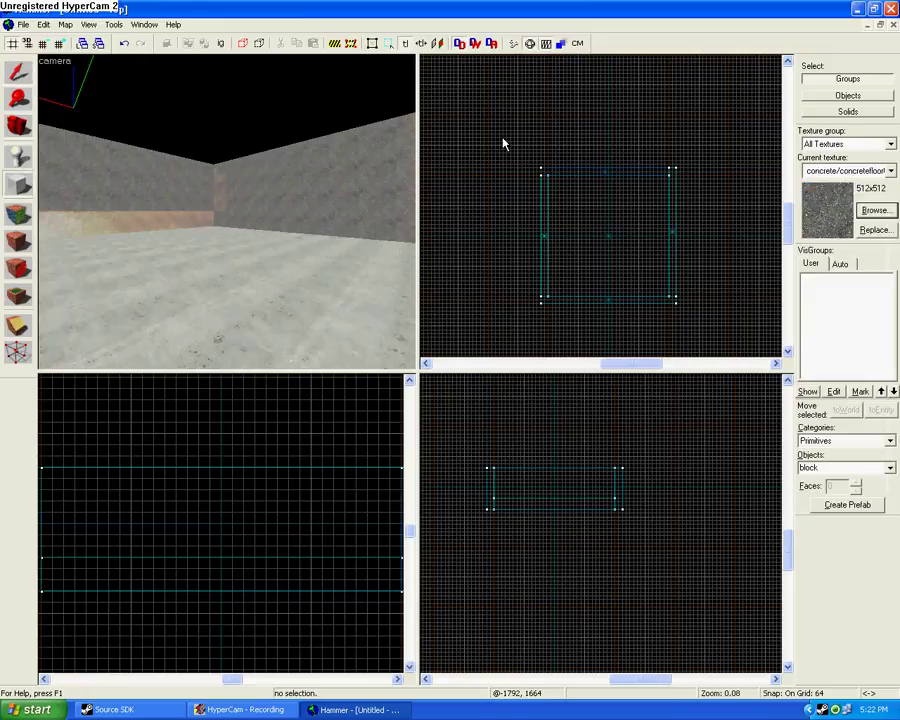
scroll(536, 154, up, 2)
drag(545, 187, 601, 347)
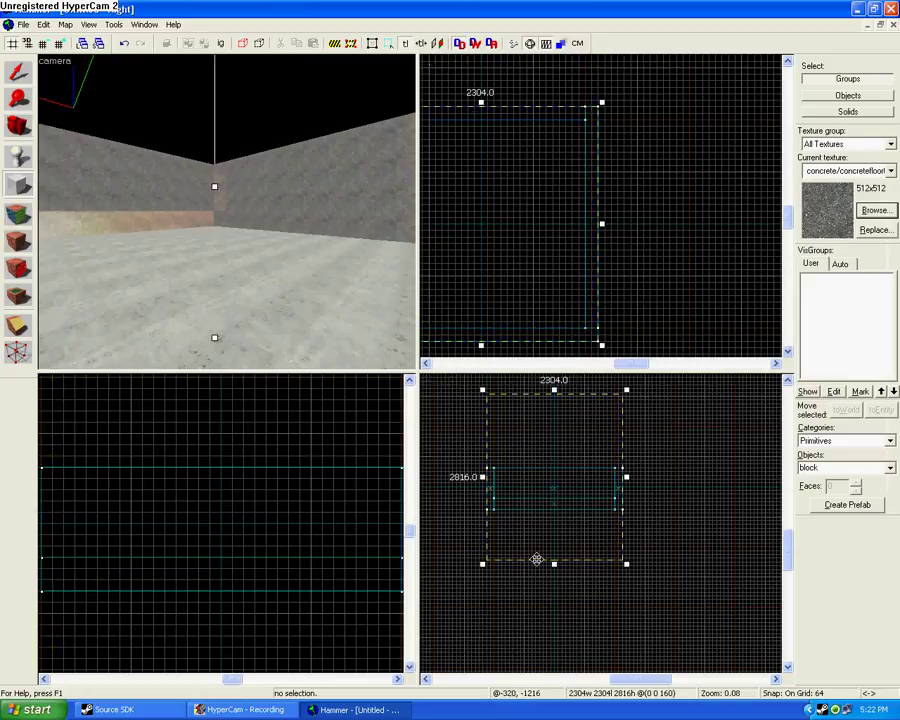
Step: Reduce the block outline to 128 units high, rest it on the wall tops and create it as the room's ceiling
drag(553, 563, 539, 466)
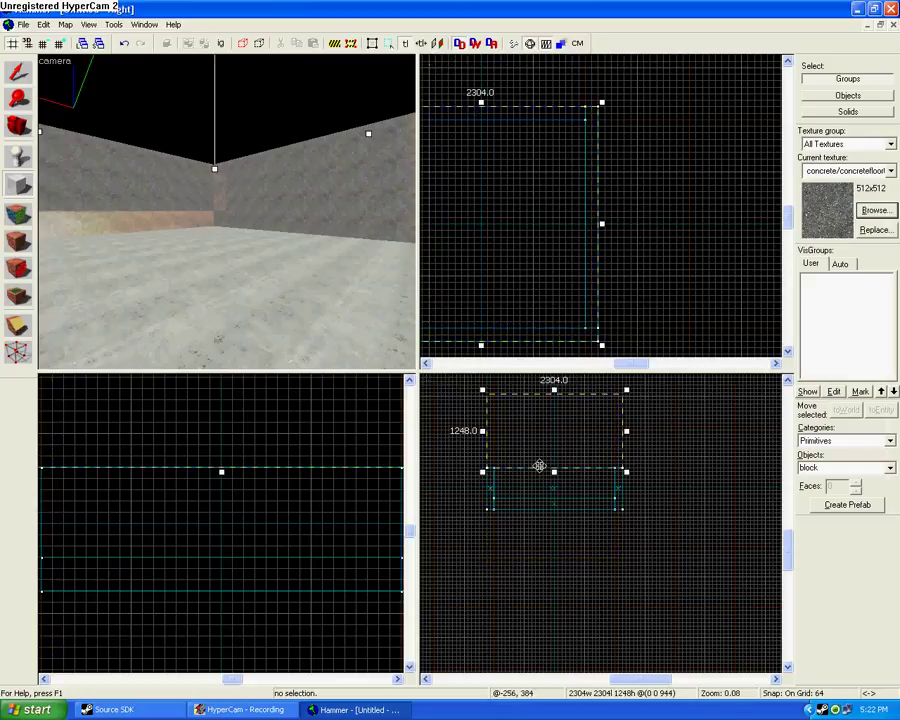
drag(554, 390, 554, 451)
scroll(493, 444, up, 6)
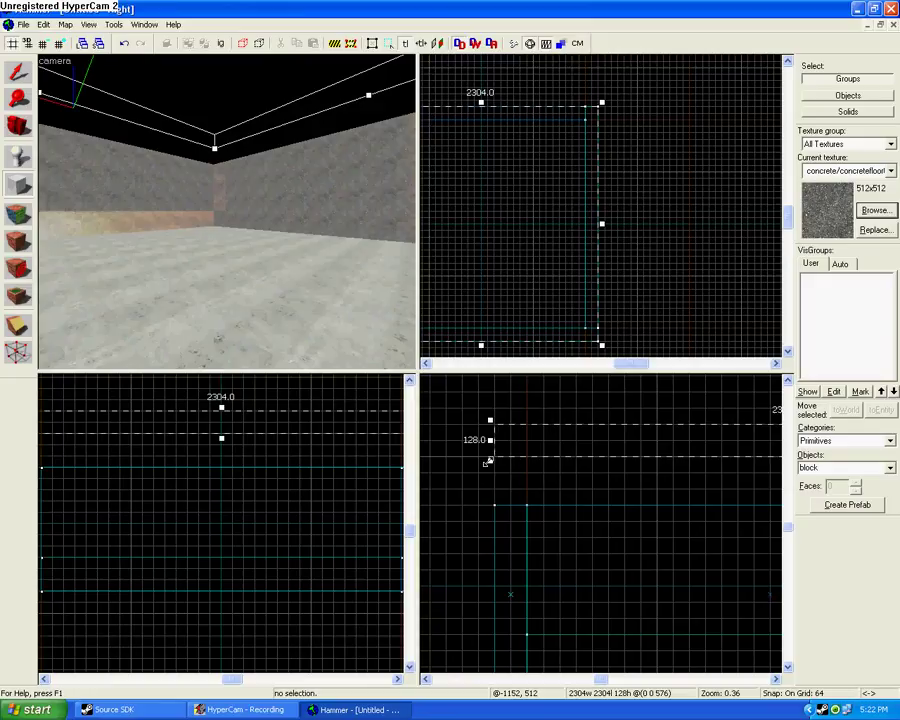
scroll(366, 208, down, 2)
scroll(518, 450, down, 3)
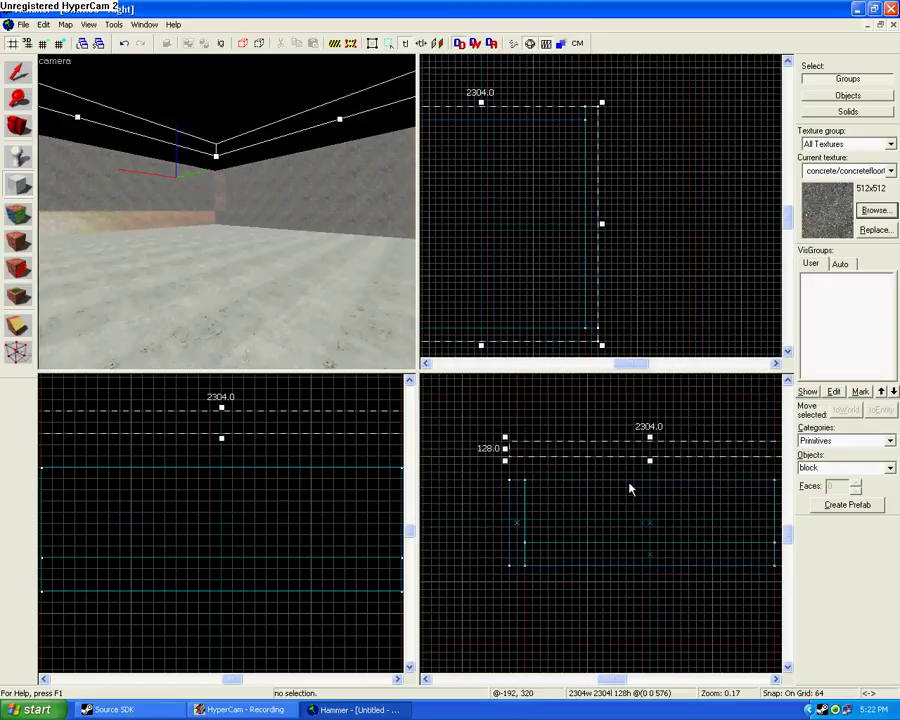
drag(621, 446, 621, 472)
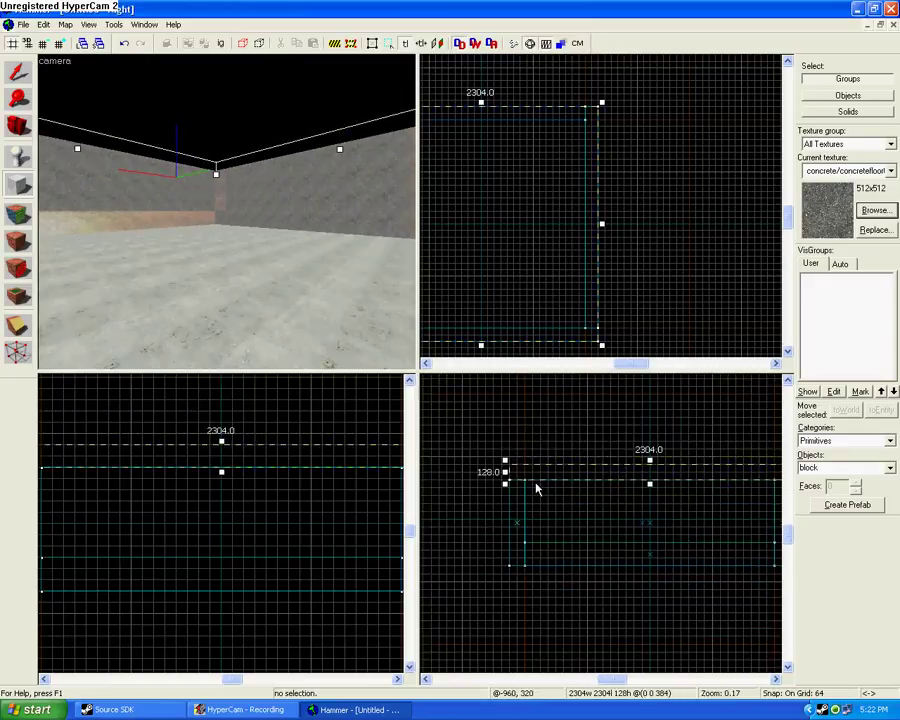
key(Return)
Step: Examine the new ceiling, walls and floor from inside the room in the camera view
key(Left)
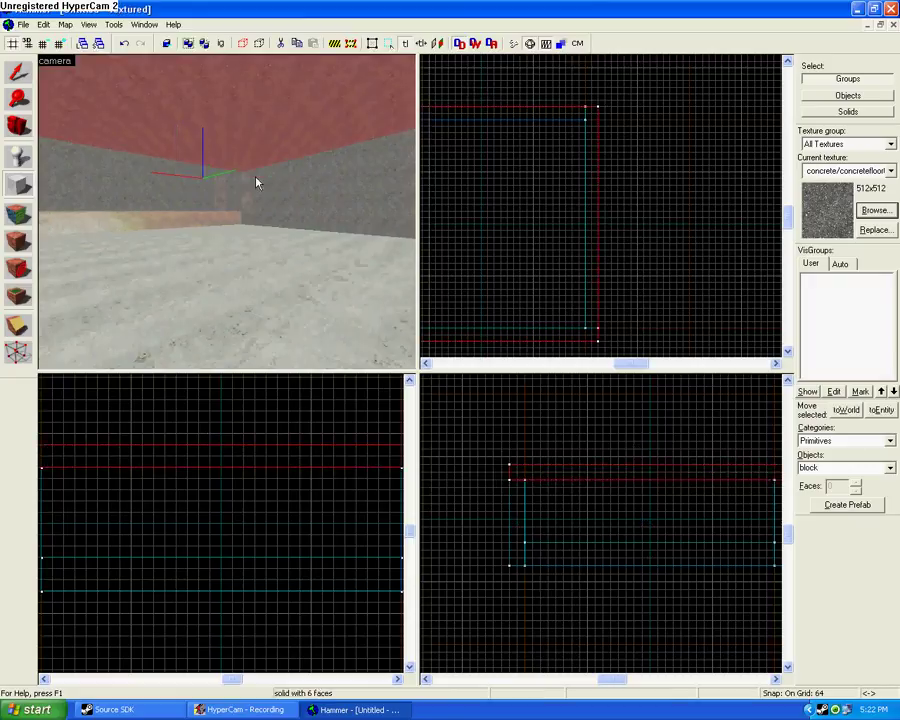
key(w)
key(Right)
key(w)
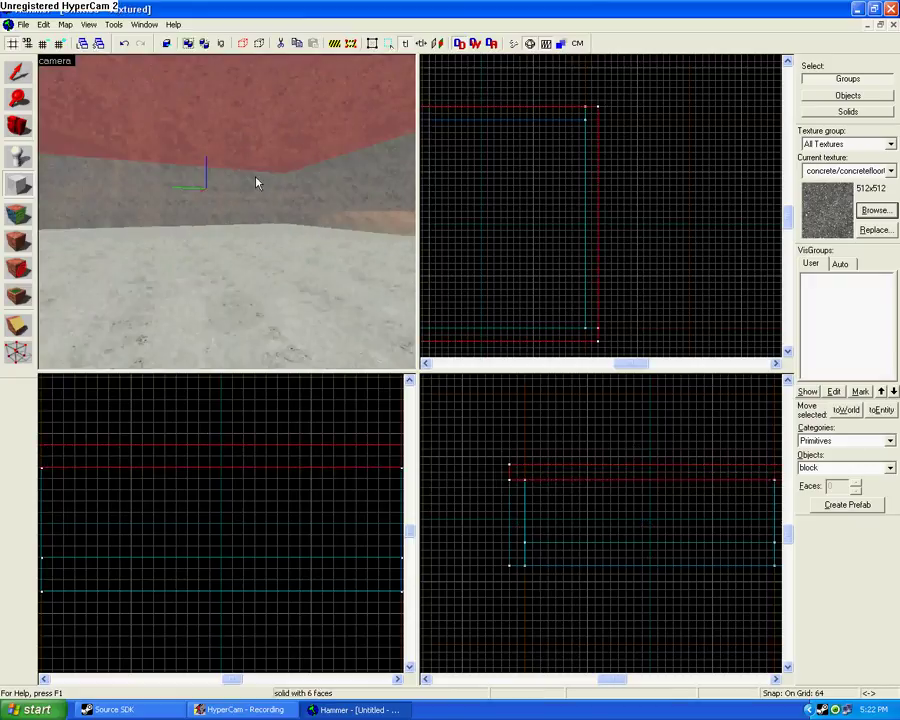
key(a)
key(Left)
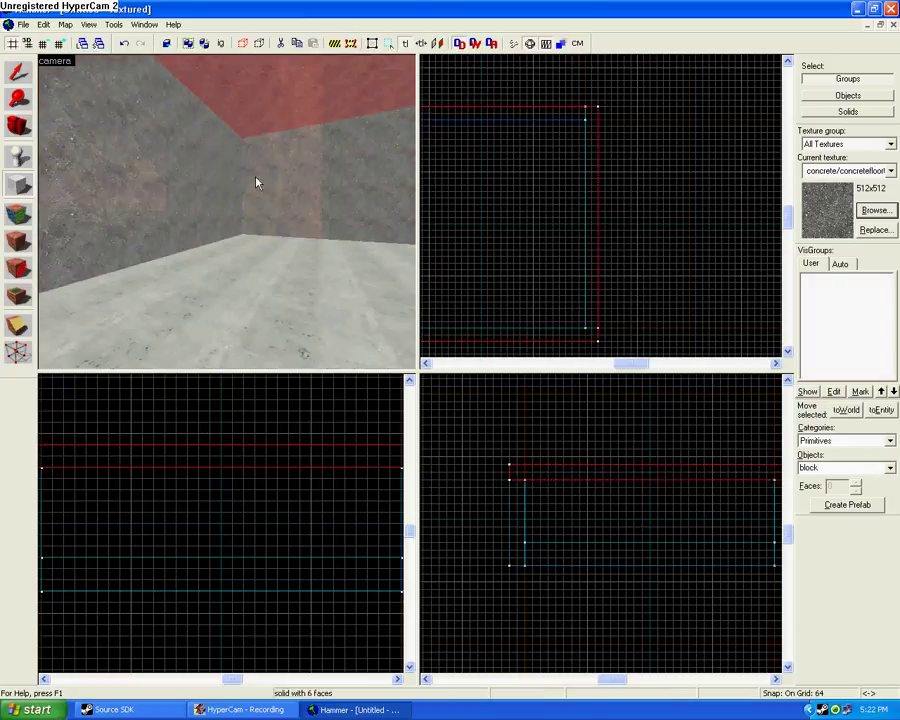
key(Left)
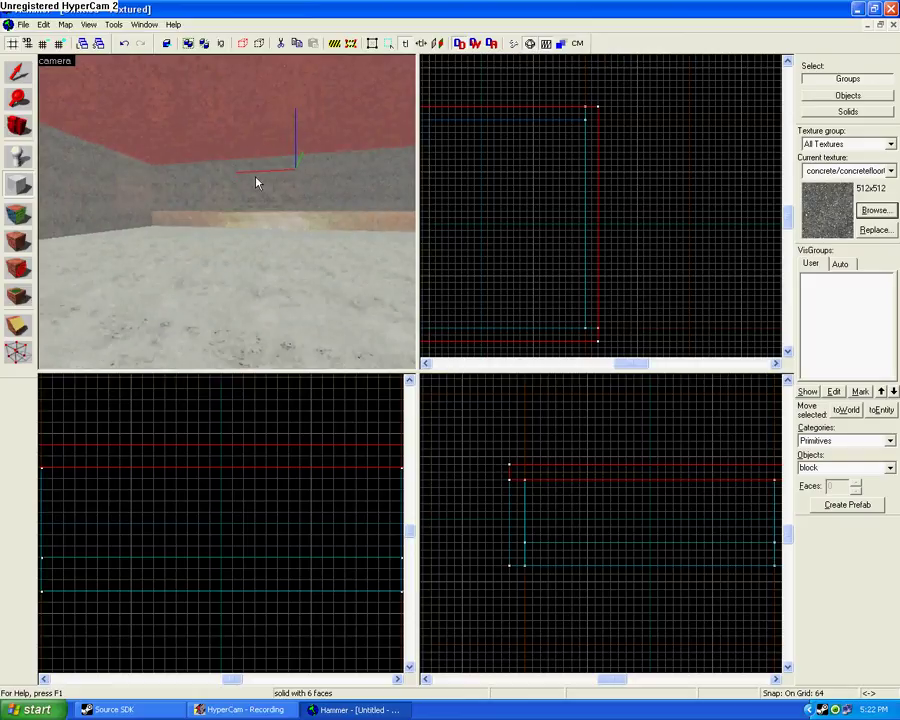
Step: Place two info_player_terrorist entities on the floor near a corner of the room
click(28, 161)
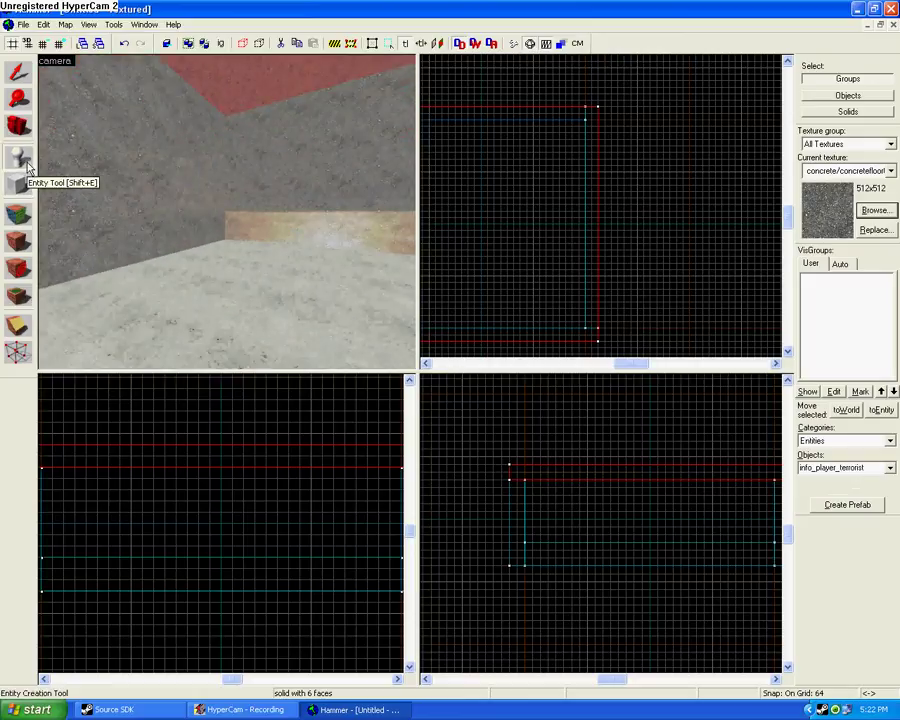
key(d)
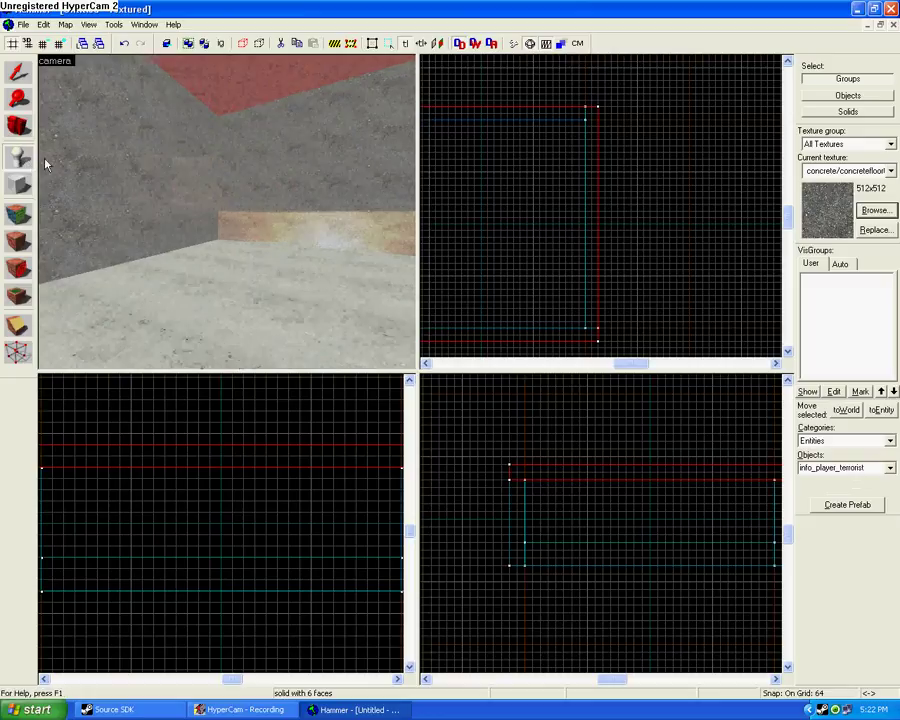
click(231, 253)
key(Up)
key(Up)
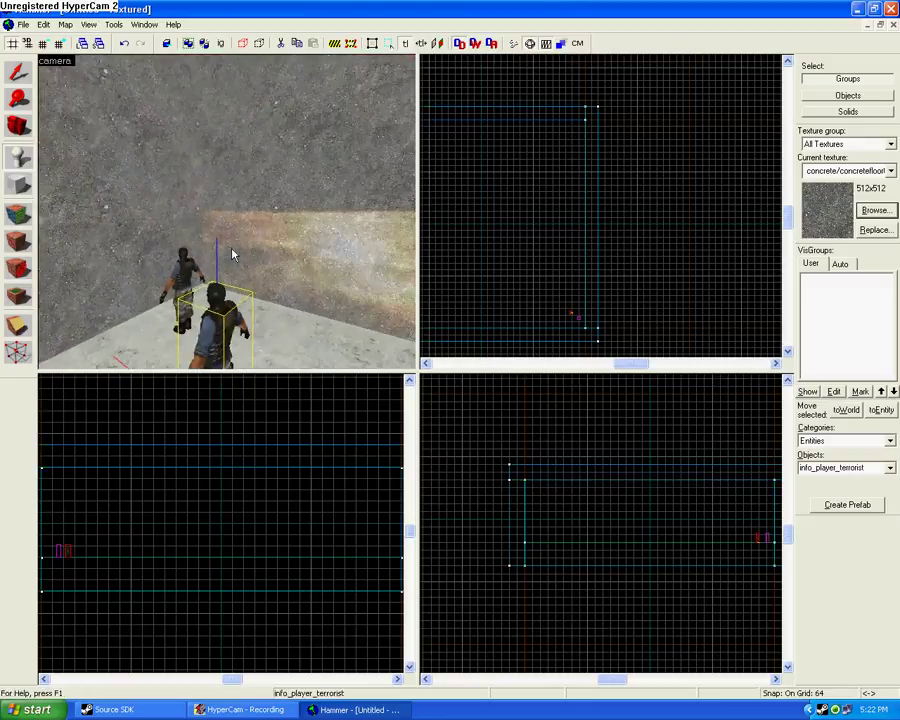
Step: Delete the selected info_player_terrorist entity, the one farther from the room's corner
key(Left)
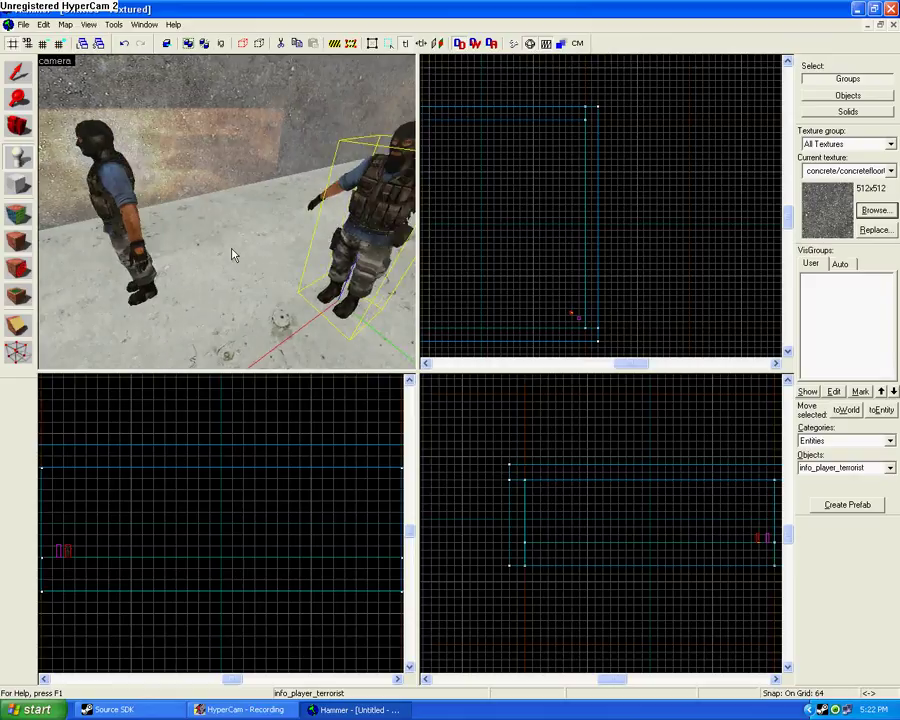
key(Left)
key(Delete)
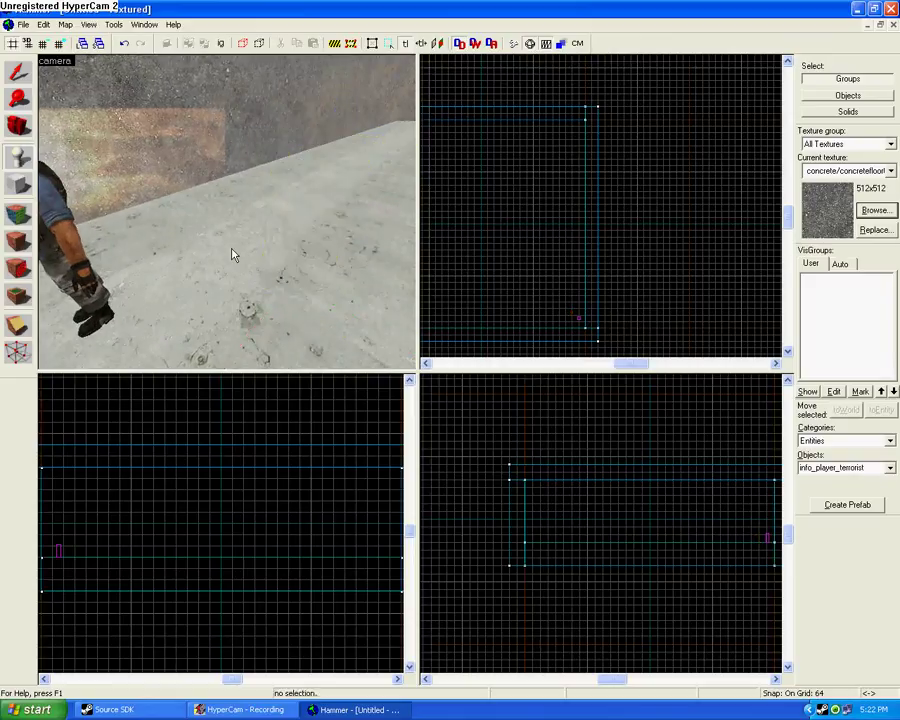
key(Left)
key(d)
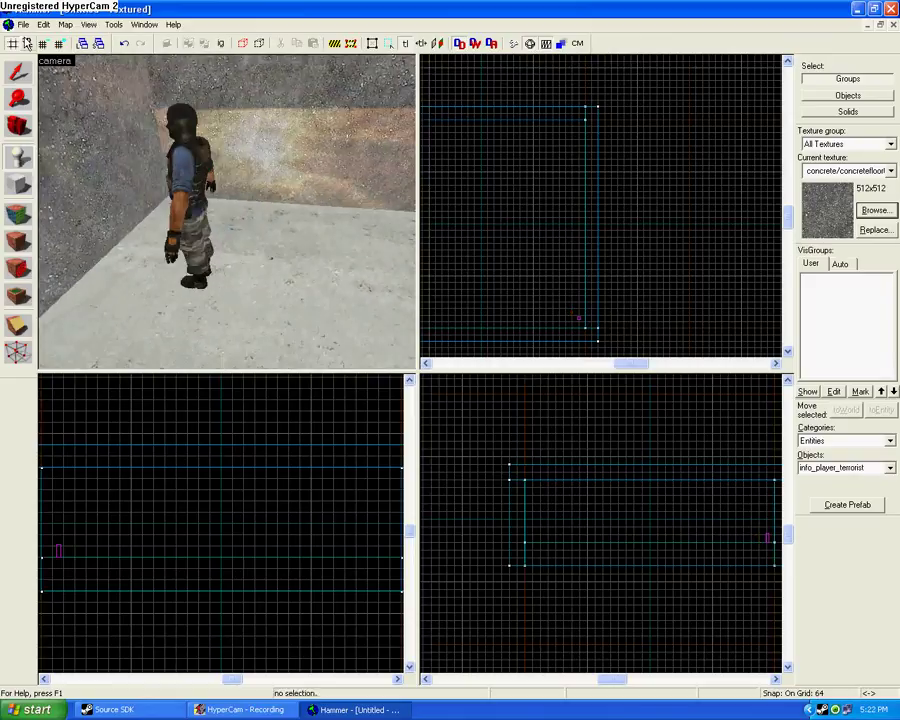
Step: Try the class prop_detail in the terrorist entity's properties and filter its world model browser by CAR
click(17, 71)
double_click(174, 149)
click(379, 244)
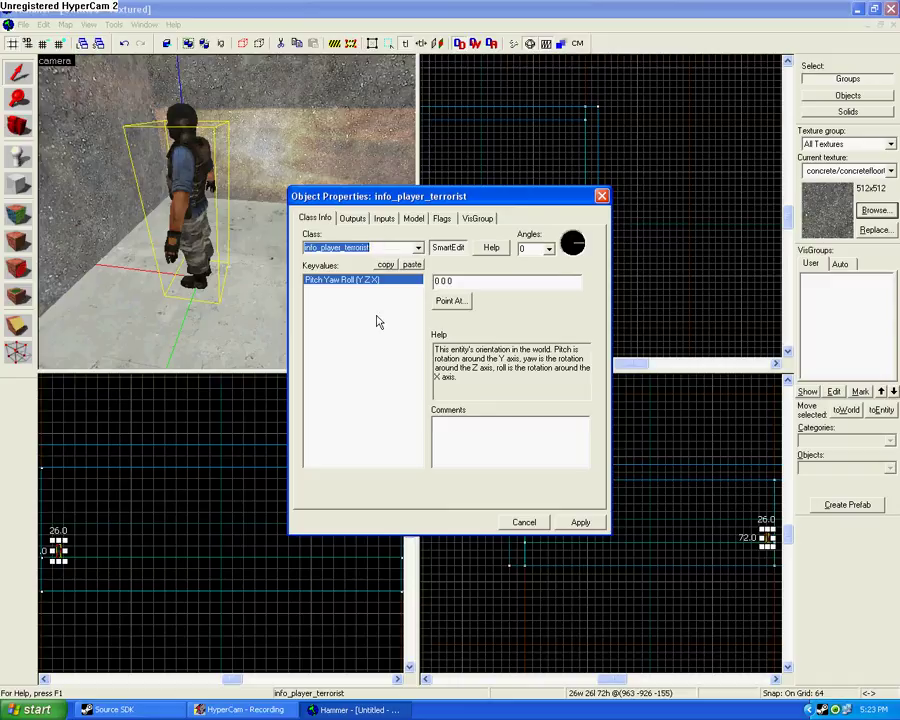
text(prop_detail)
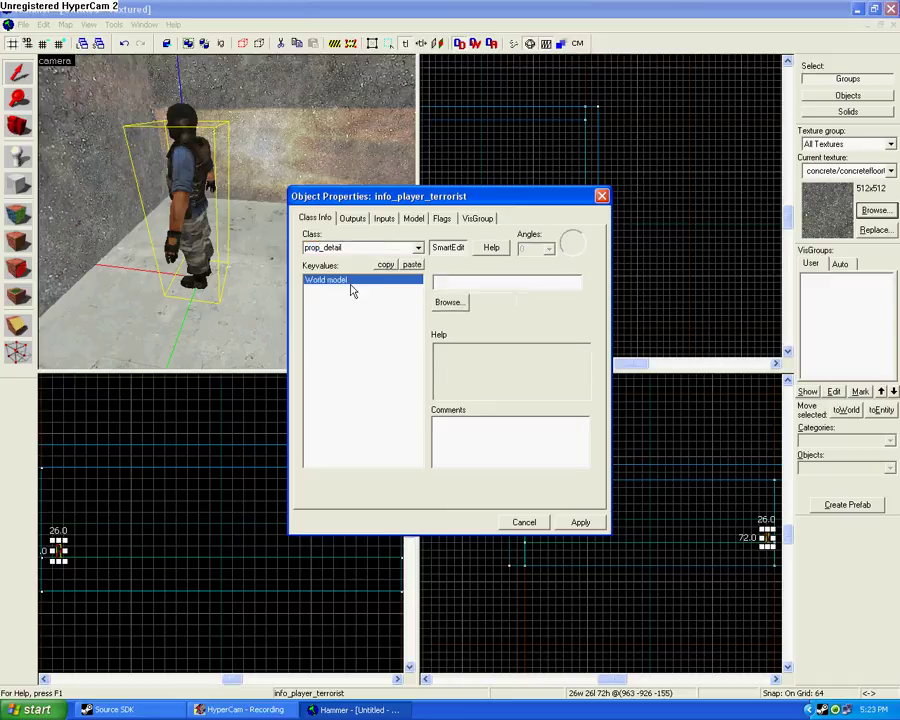
click(455, 305)
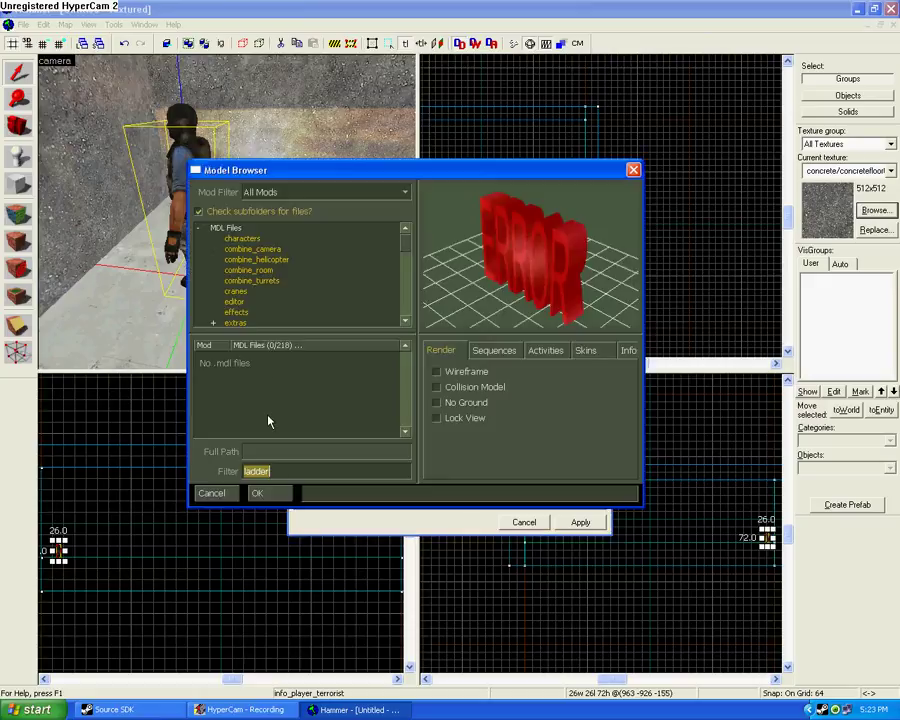
key(BackSpace)
text(CAR)
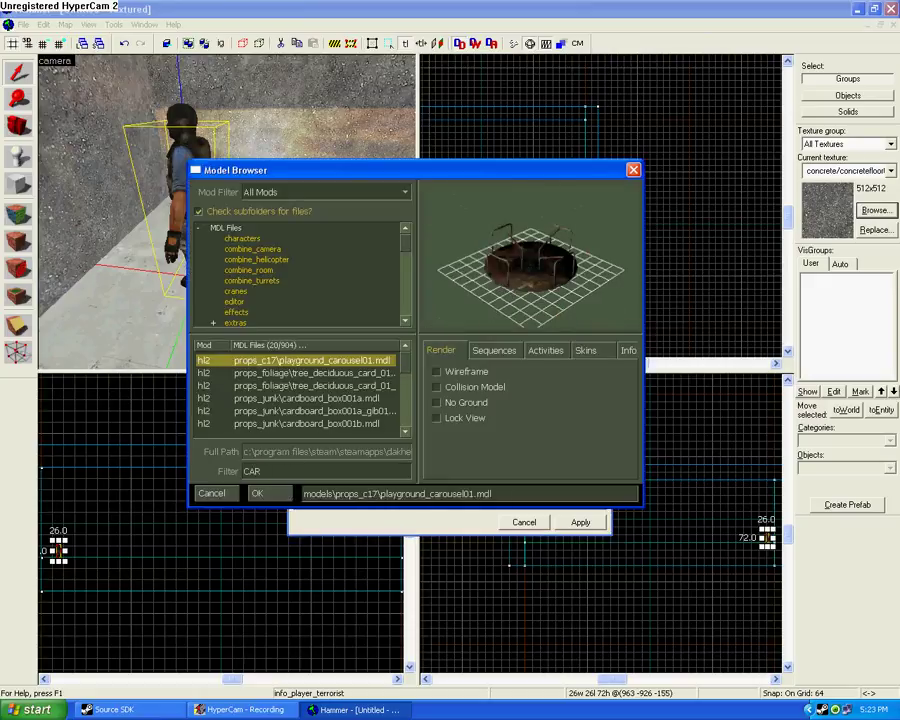
Step: Preview the filtered models from the cardboard boxes through to props_vehicles/car002a.mdl, and discard the model choice and class change
click(323, 372)
click(335, 397)
key(Down)
key(Down)
key(Down)
key(Down)
key(Down)
key(Down)
key(Down)
key(Down)
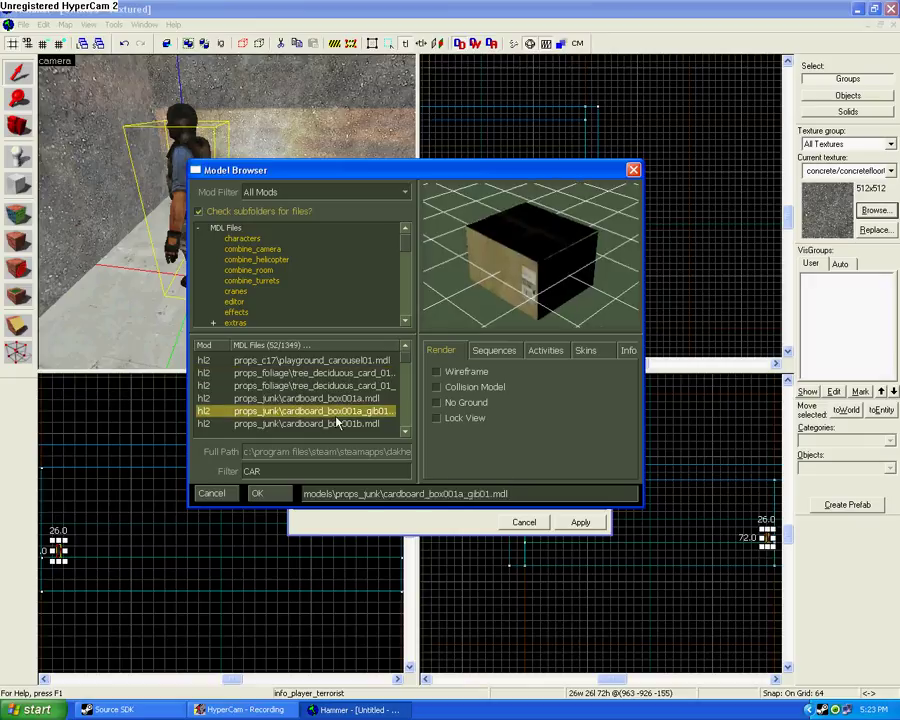
key(Down)
key(Down)
key(Down)
key(Down)
key(Down)
key(Down)
key(Down)
key(Down)
key(Down)
key(Down)
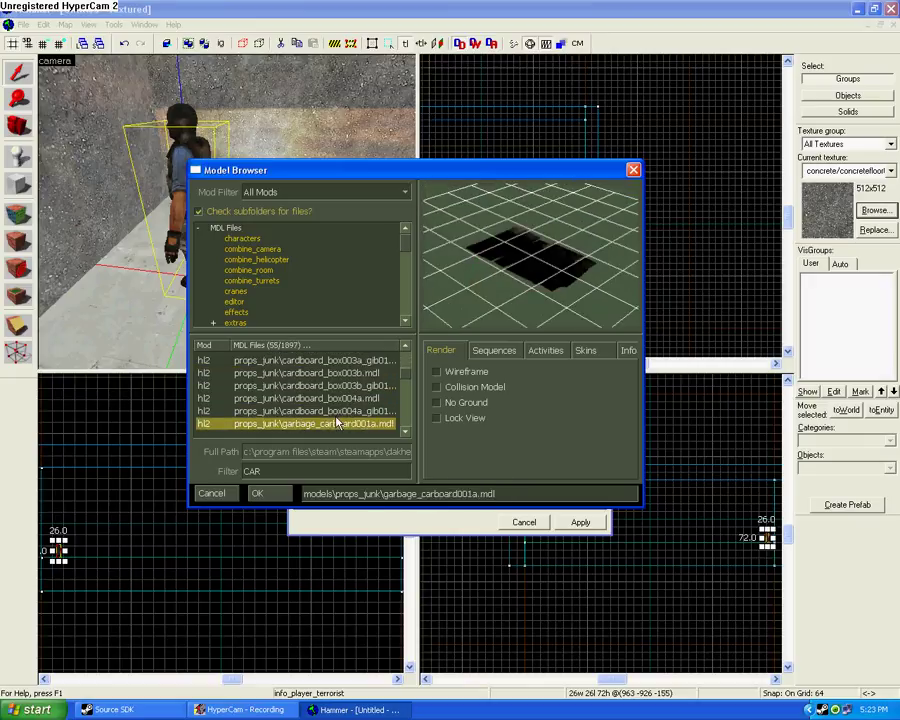
key(Down)
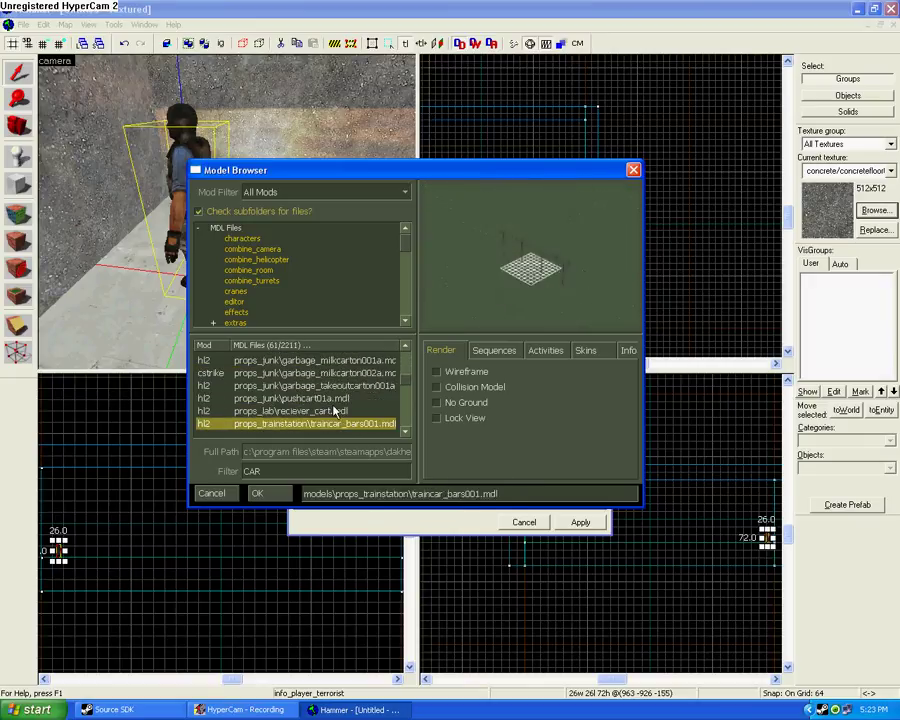
key(Up)
key(Up)
key(Down)
key(Up)
key(Down)
key(Down)
key(Down)
key(Down)
key(Down)
key(Down)
key(Down)
key(Down)
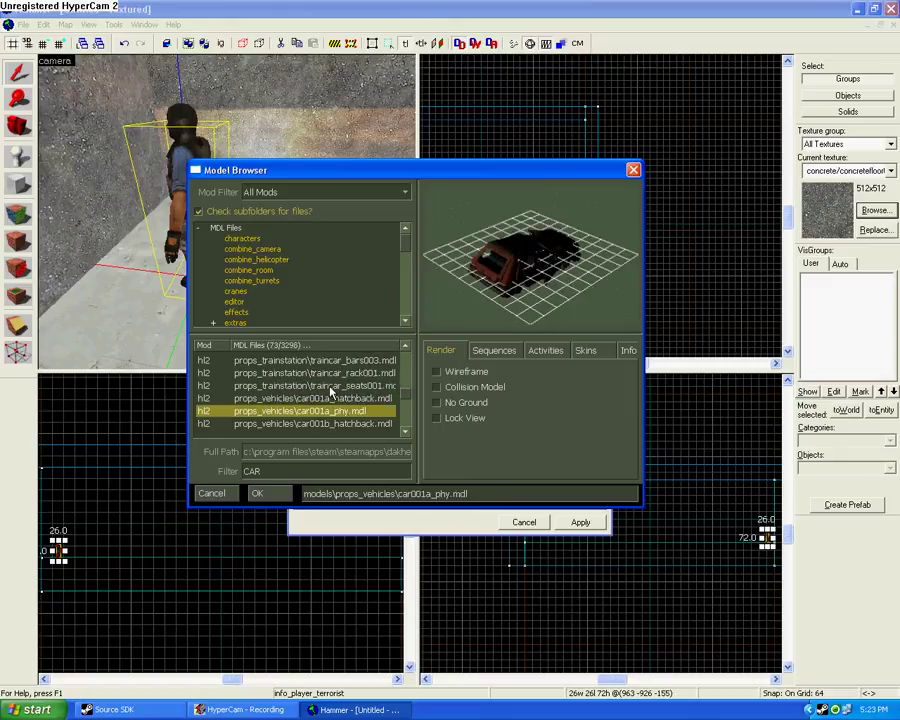
key(Down)
key(Down)
key(Down)
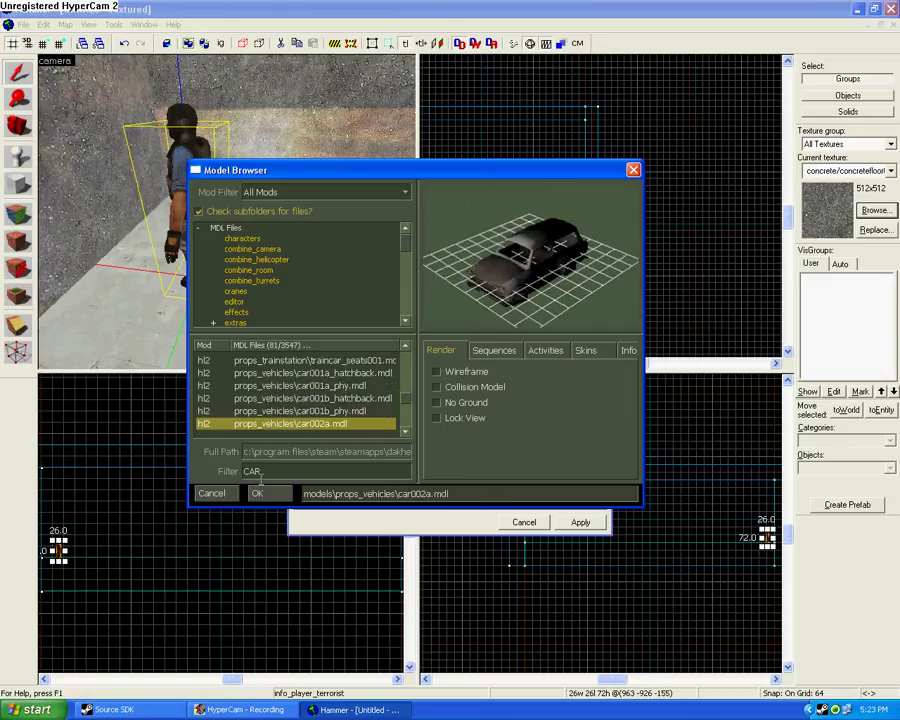
click(212, 493)
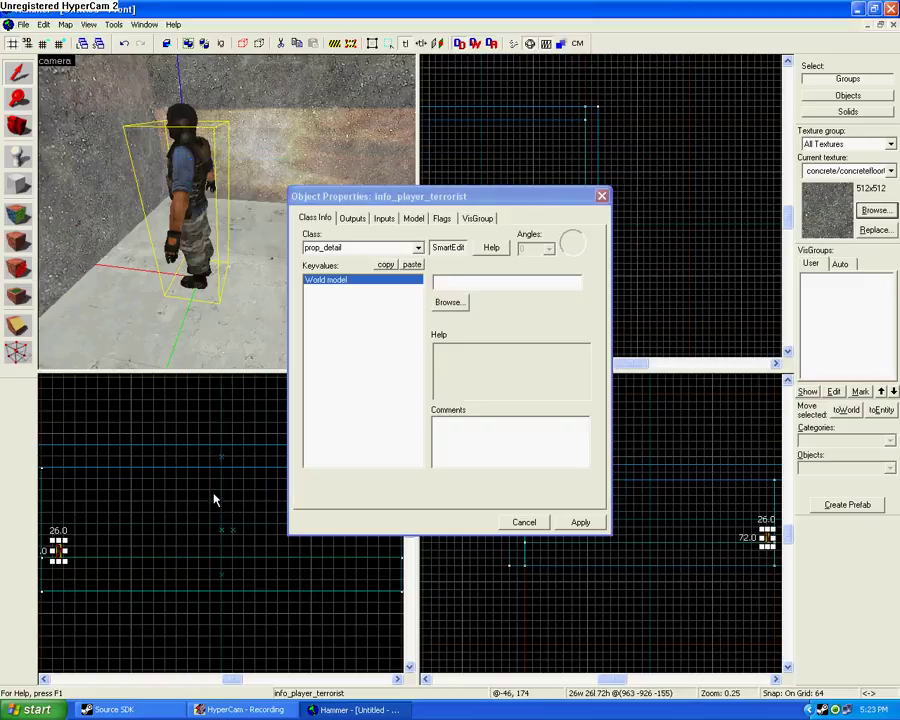
click(530, 525)
Step: Place two more info_player_terrorist entities in a row beside the existing one on the room's floor
key(a)
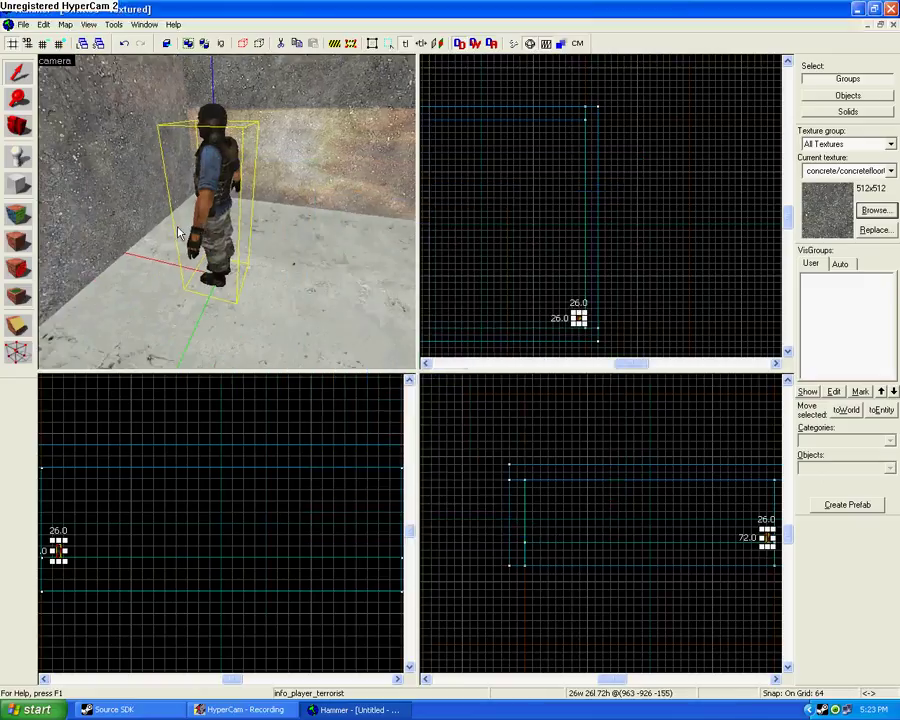
key(w)
key(Right)
key(s)
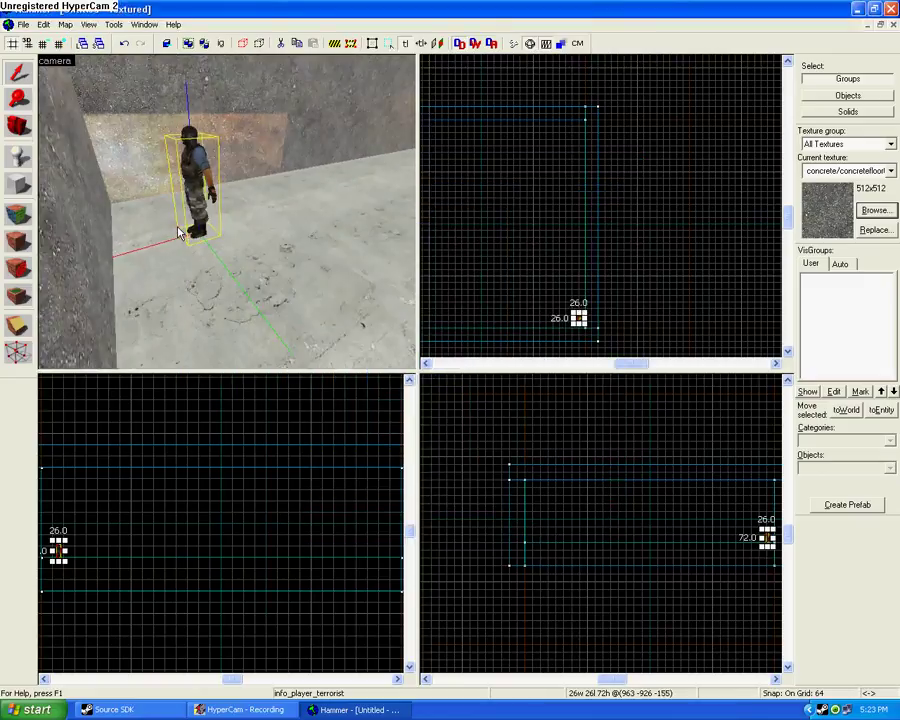
click(17, 156)
click(257, 230)
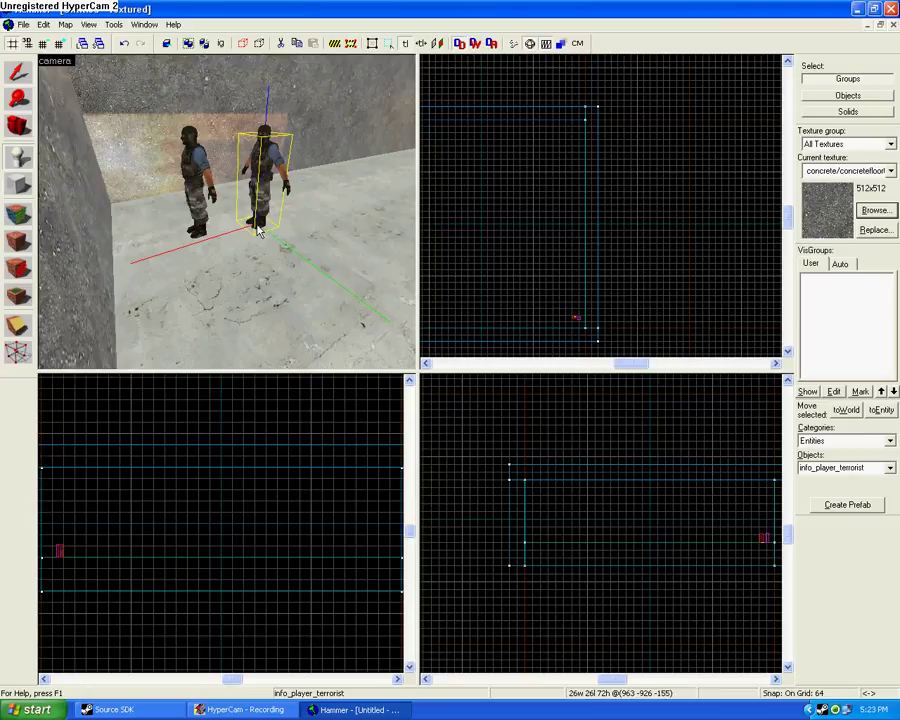
click(367, 210)
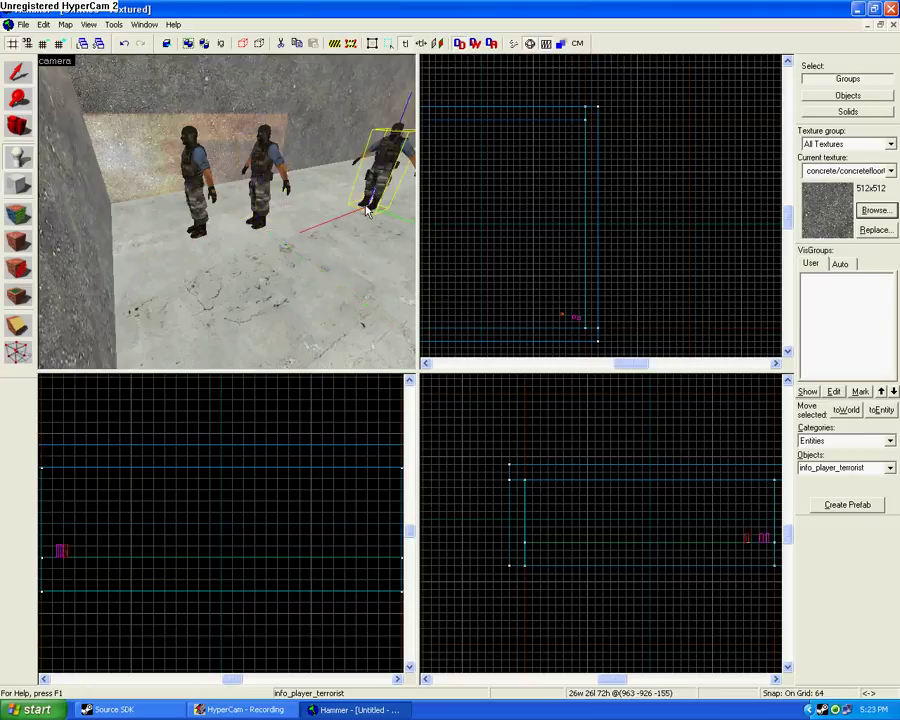
Step: Place a cluster of additional info_player_terrorist entities on the floor around the existing ones in the room's corner
click(239, 238)
click(352, 262)
click(336, 318)
click(251, 273)
click(404, 340)
click(313, 288)
key(d)
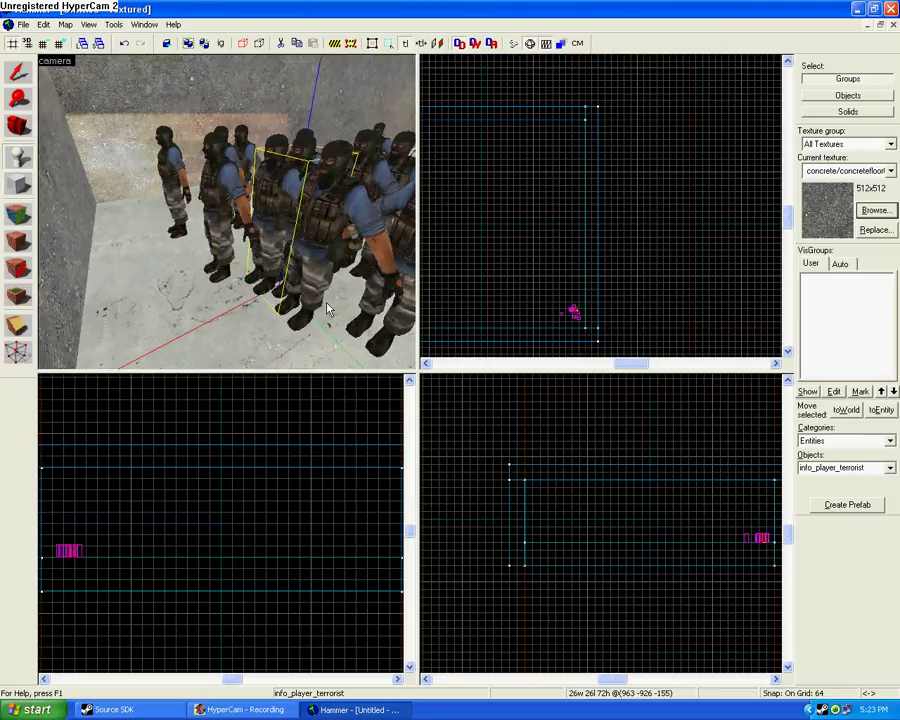
key(d)
key(s)
click(208, 226)
key(a)
click(214, 234)
click(267, 256)
click(240, 257)
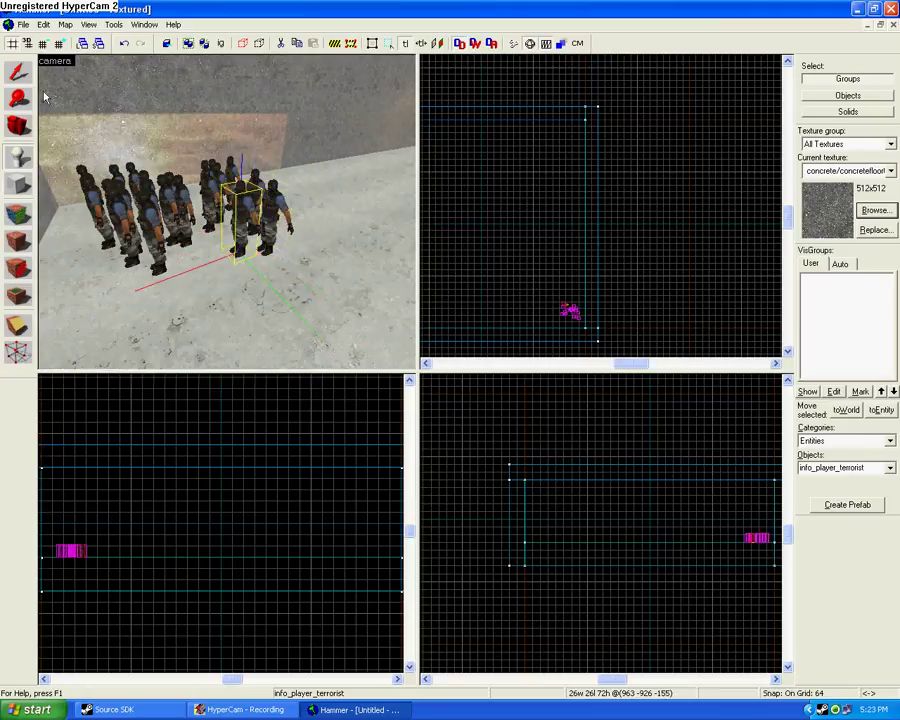
Step: Raise two of the terrorist entities vertically above the rest of the group in the side view
click(17, 72)
scroll(585, 308, up, 2)
scroll(751, 563, up, 6)
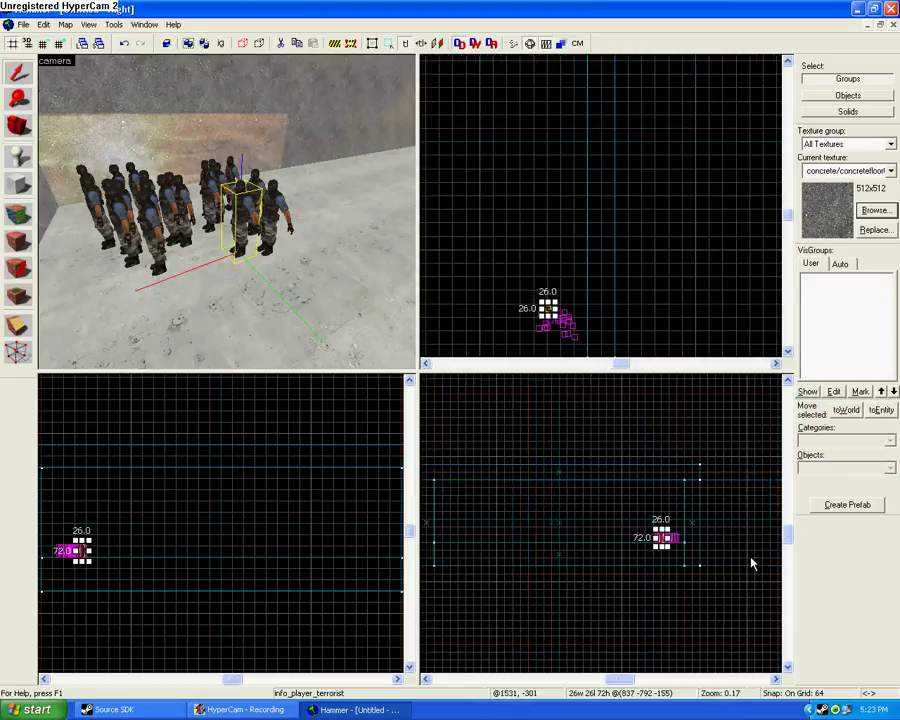
scroll(628, 512, up, 2)
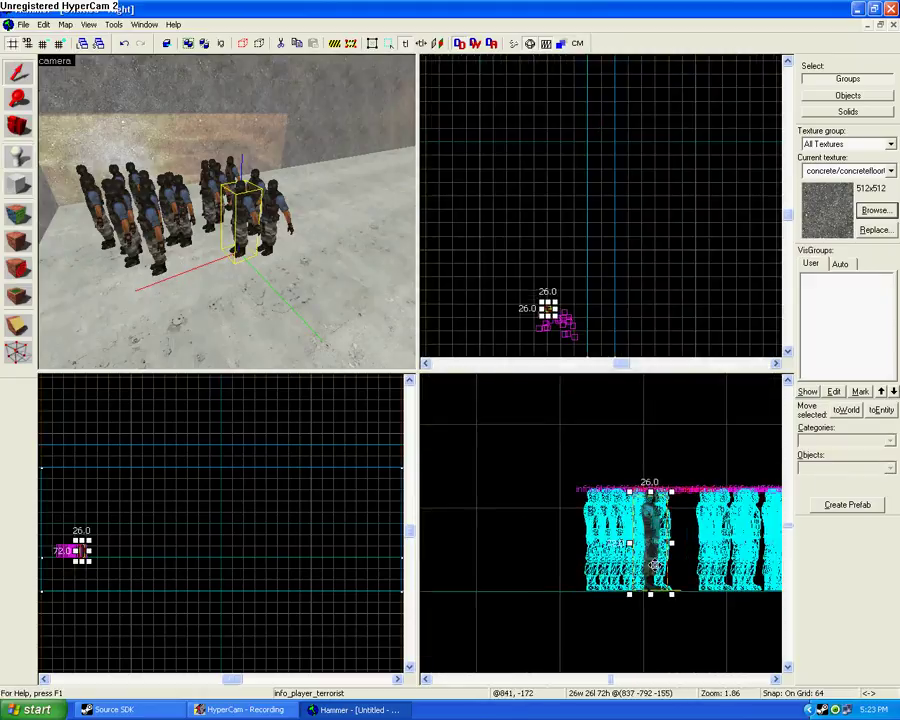
drag(655, 575, 655, 497)
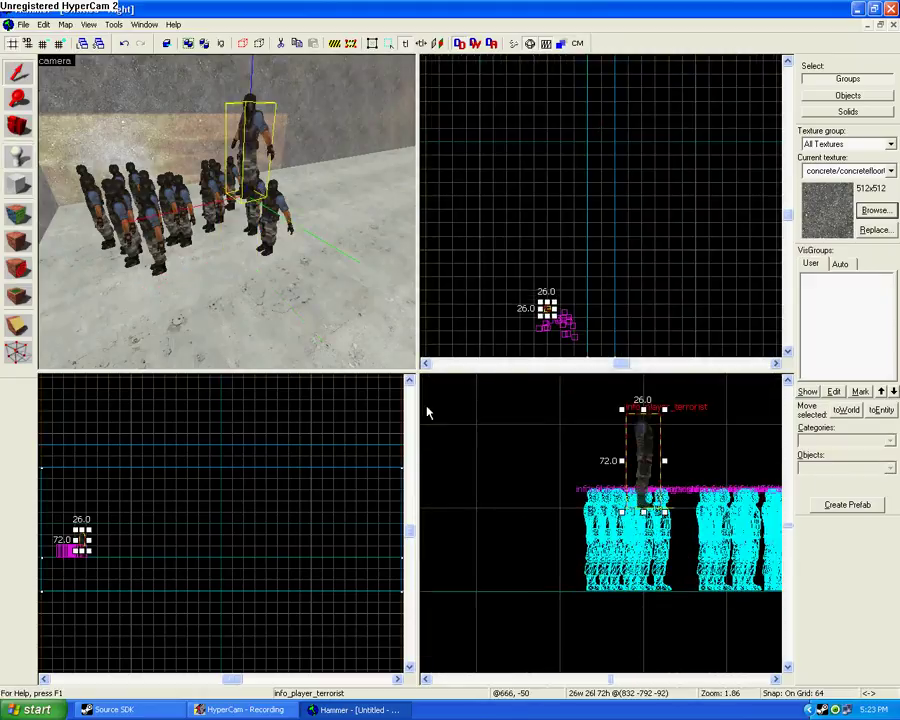
click(170, 254)
scroll(190, 258, up, 2)
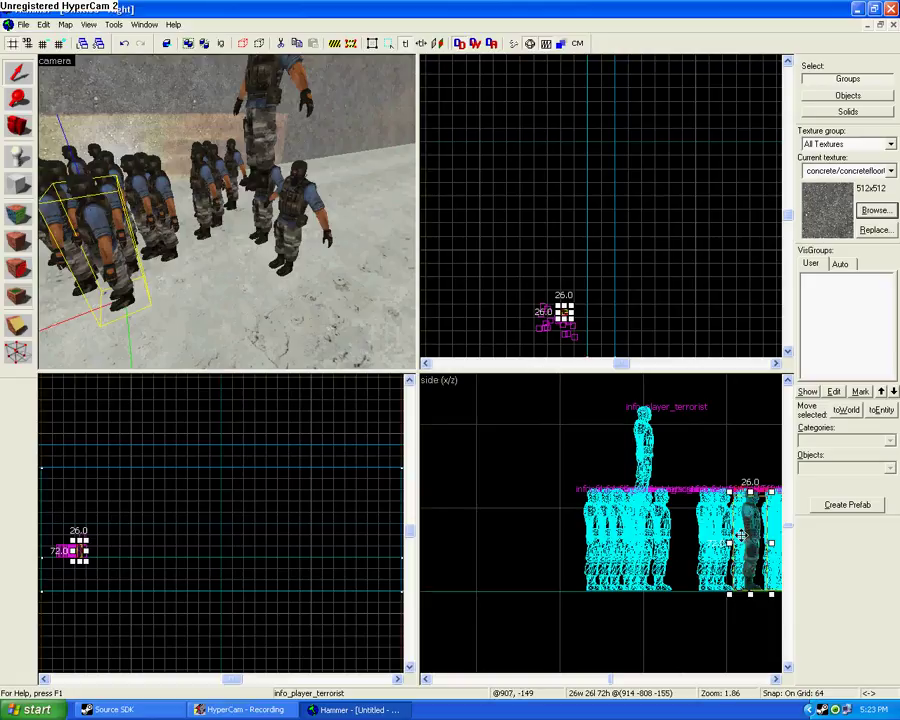
drag(741, 535, 718, 452)
Step: Select another terrorist in the group and examine where the entities' feet meet the floor, then the group from above
click(172, 232)
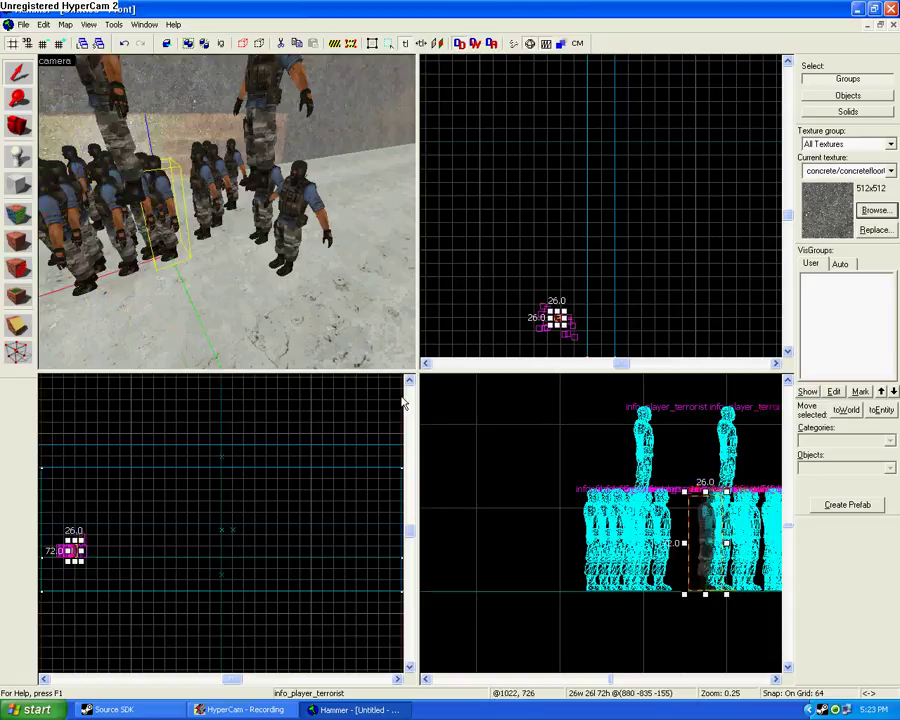
drag(258, 306, 258, 306)
key(w)
key(s)
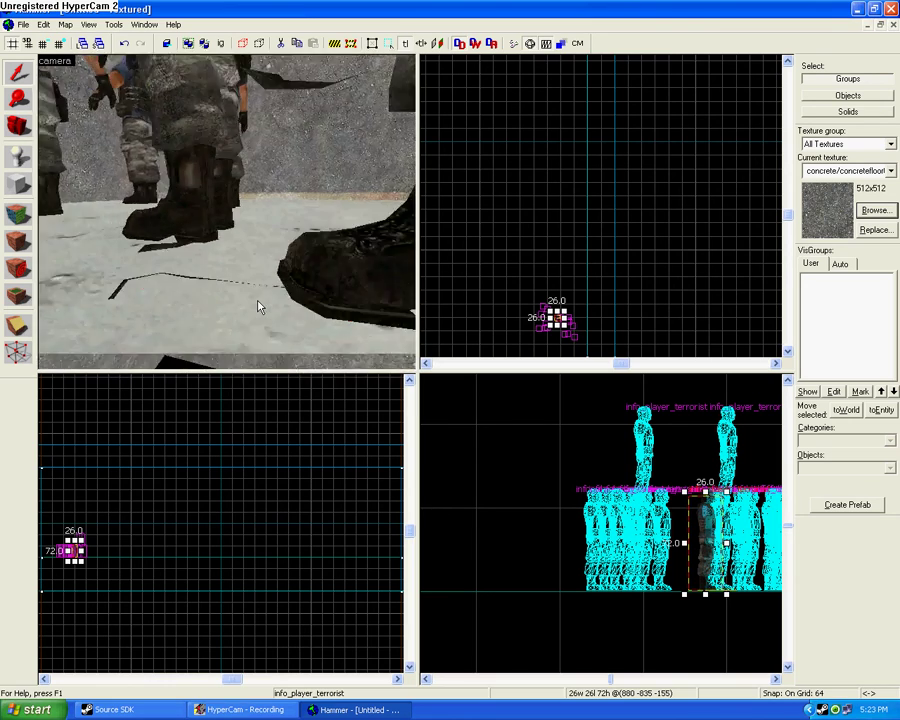
key(w)
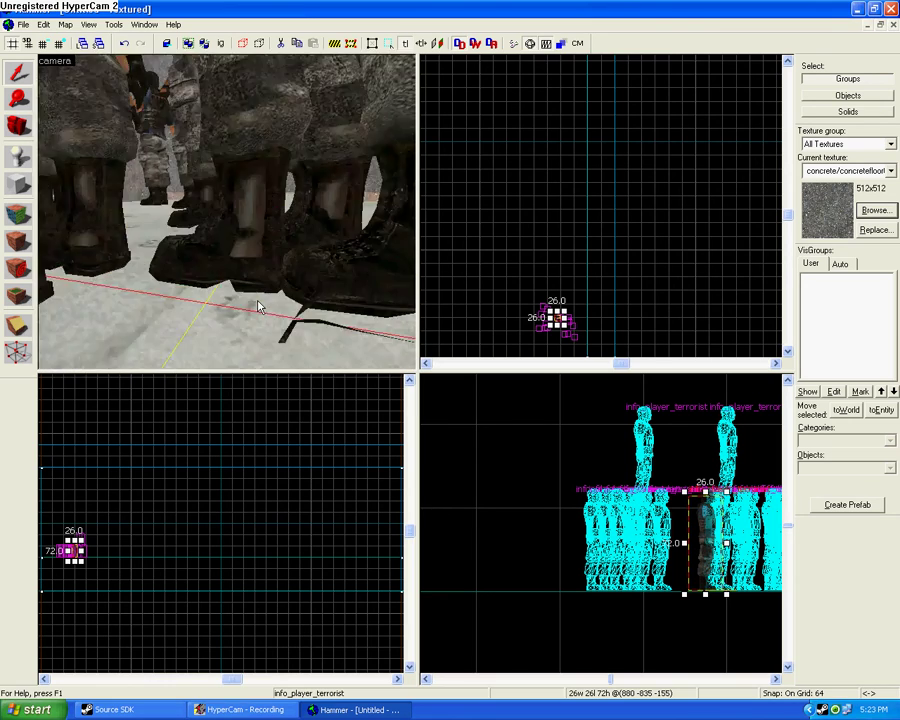
key(s)
key(w)
key(w)
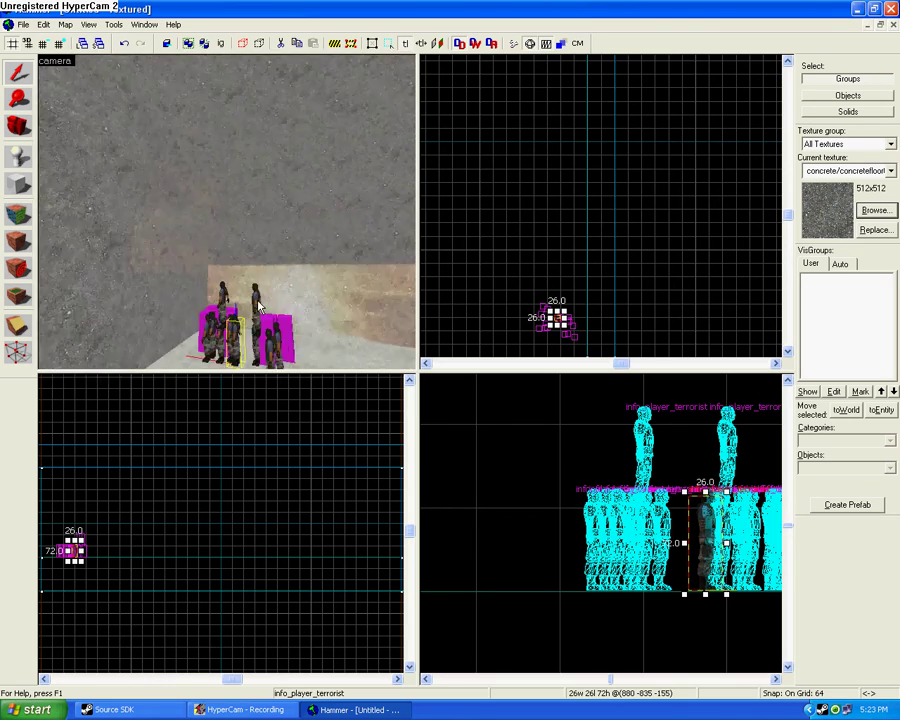
key(s)
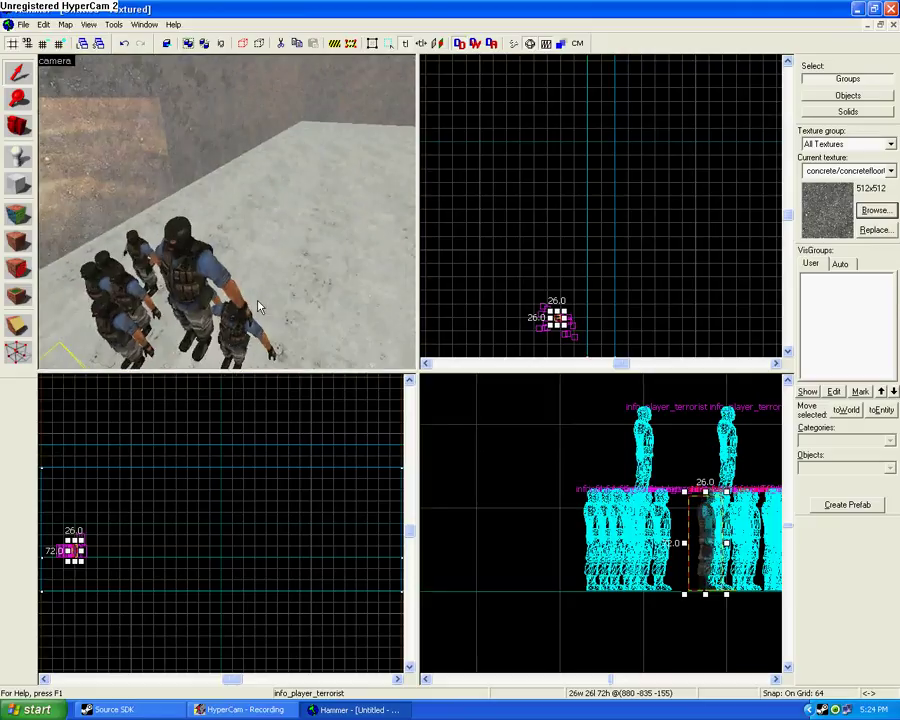
Step: Change the class of the first raised terrorist entity to info_player_counterterrorist and apply it
double_click(222, 293)
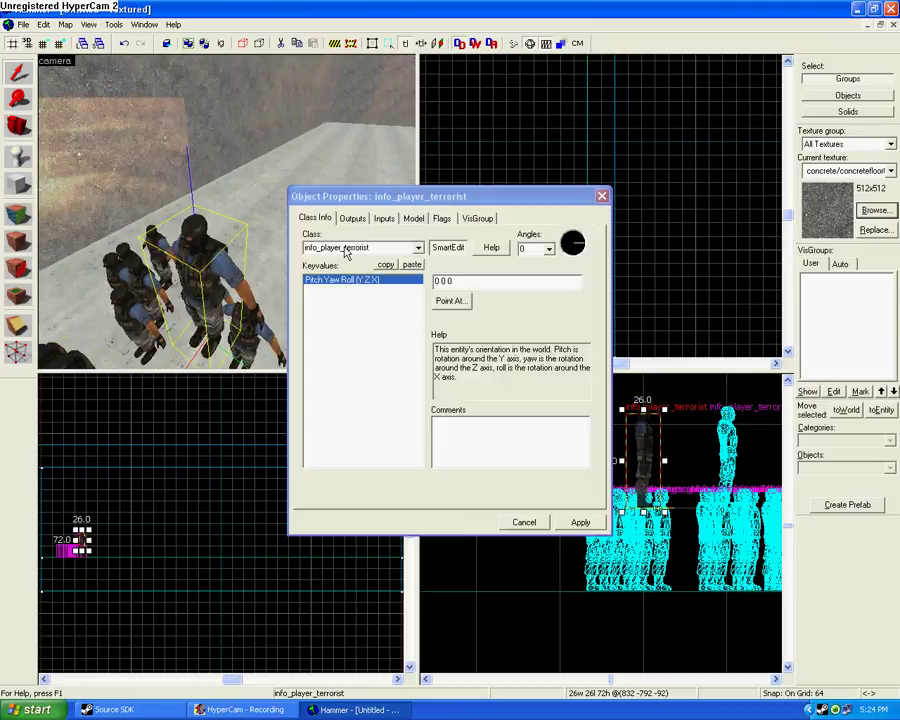
click(450, 247)
click(344, 247)
text(COUN)
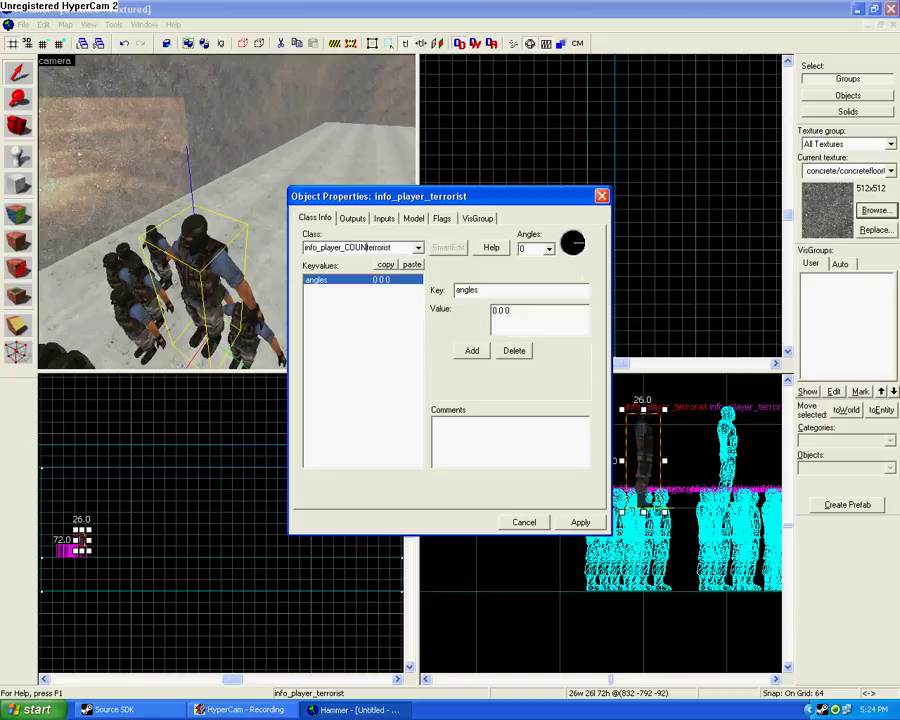
click(448, 247)
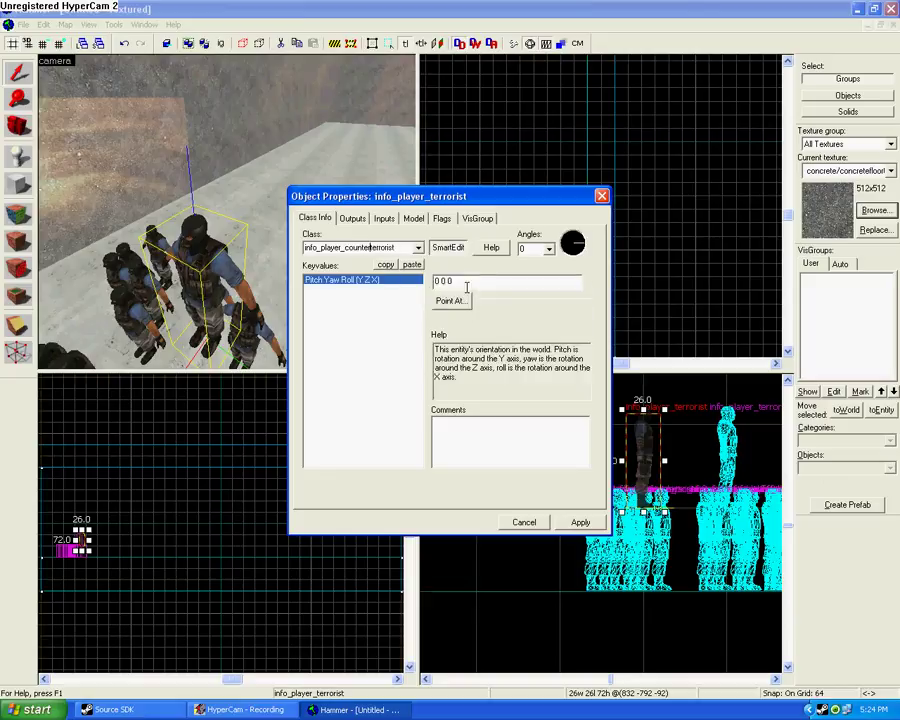
click(578, 525)
click(523, 523)
Step: Move the counter-terrorist entity to the diagonally opposite corner of the room in the top view
key(Down)
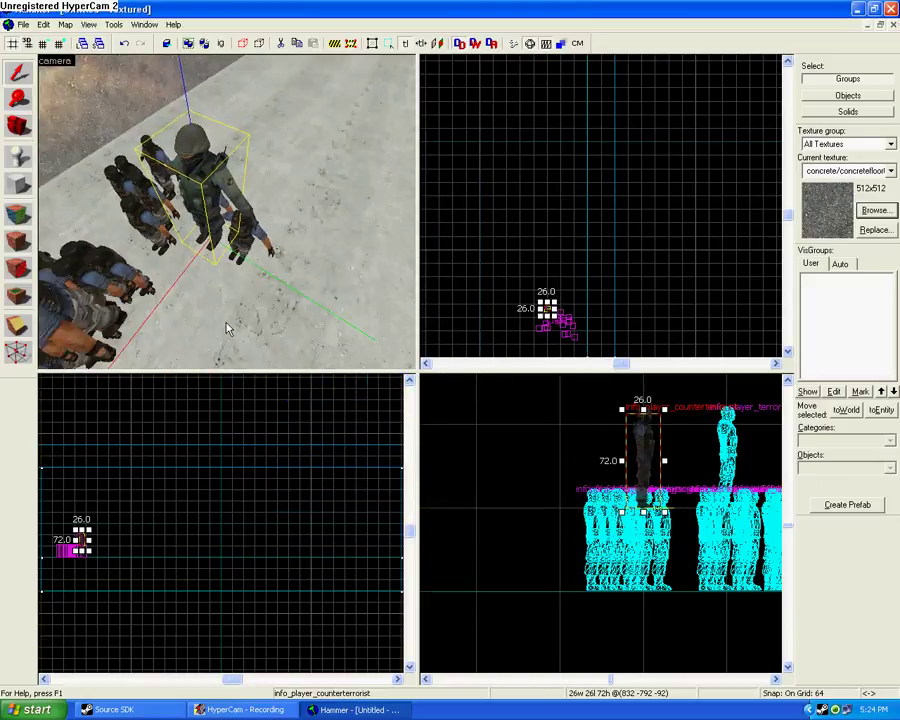
key(w)
key(Up)
key(a)
key(Right)
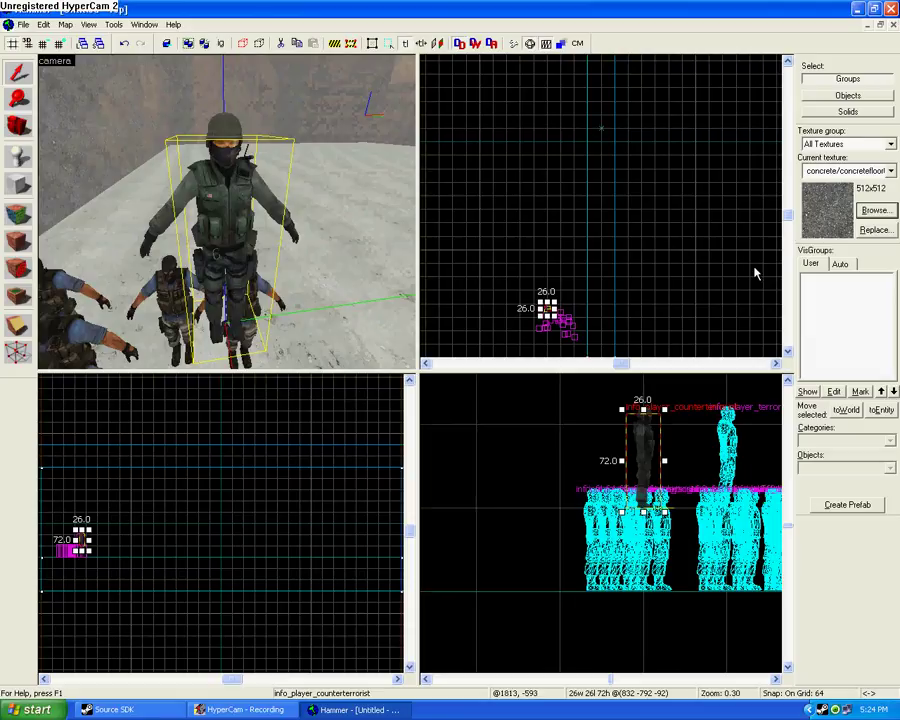
scroll(613, 343, down, 10)
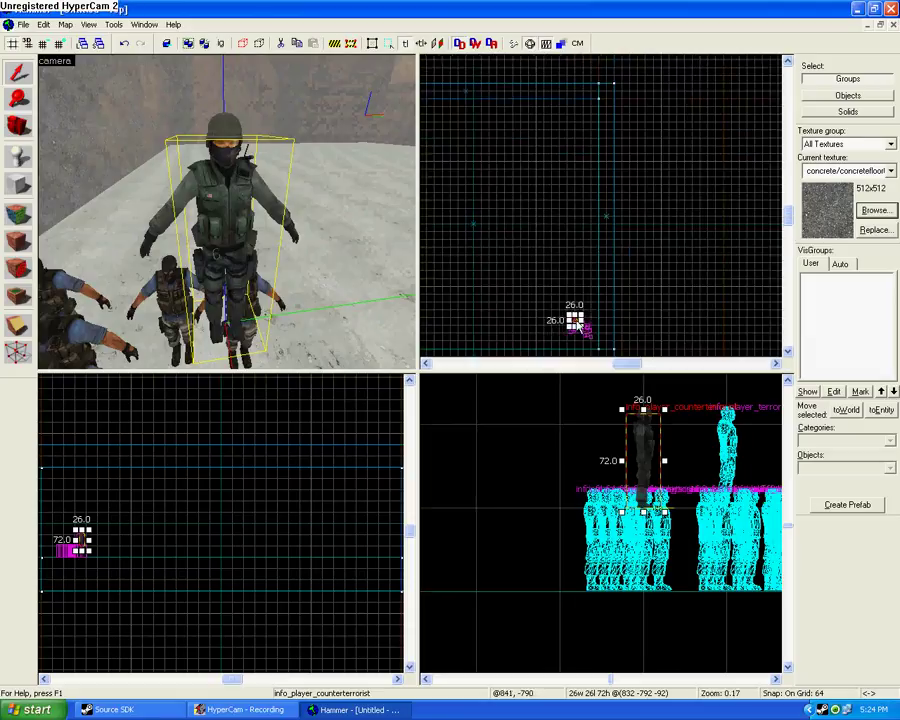
drag(575, 320, 553, 122)
Step: Fill the area around the counter-terrorist with many more info_player_counterterrorist entities, on the floor and on the walls behind it
key(Up)
key(Right)
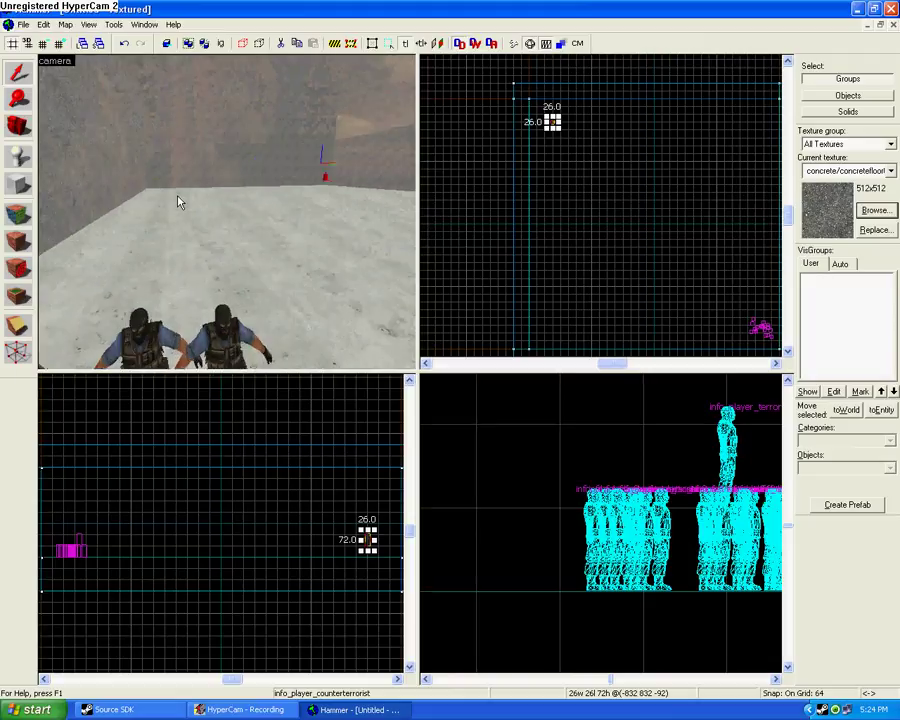
key(w)
key(w)
key(Down)
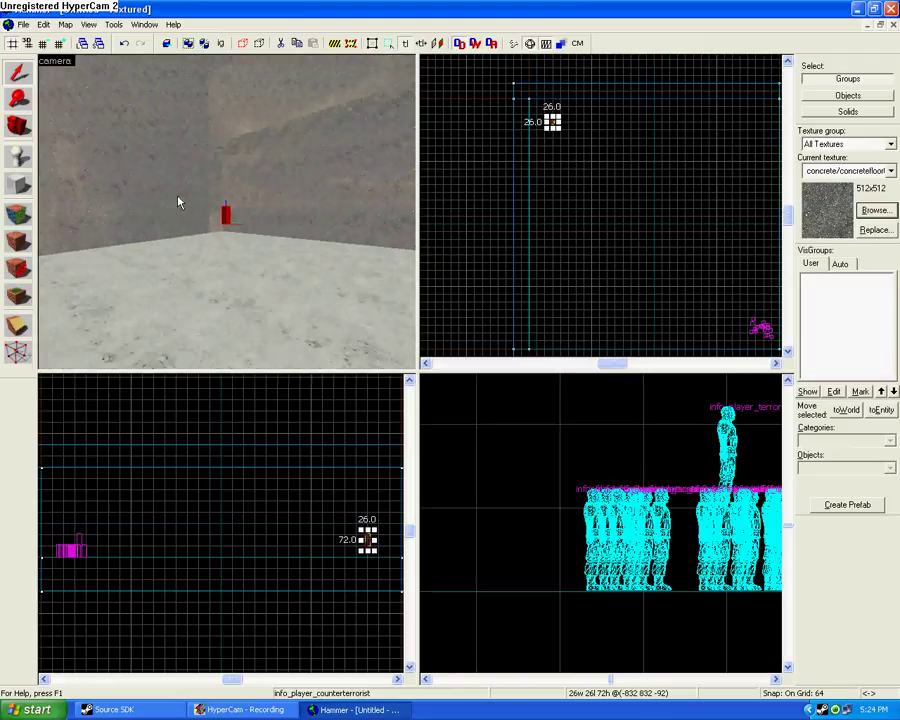
key(a)
key(w)
key(Right)
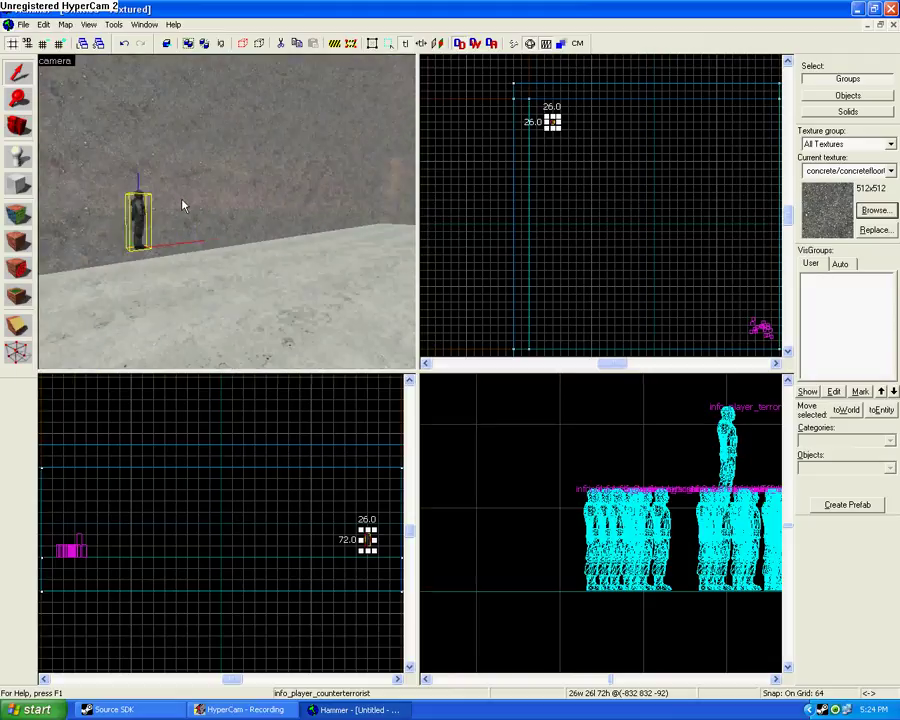
click(201, 226)
click(135, 287)
click(151, 297)
click(160, 306)
click(247, 270)
click(92, 316)
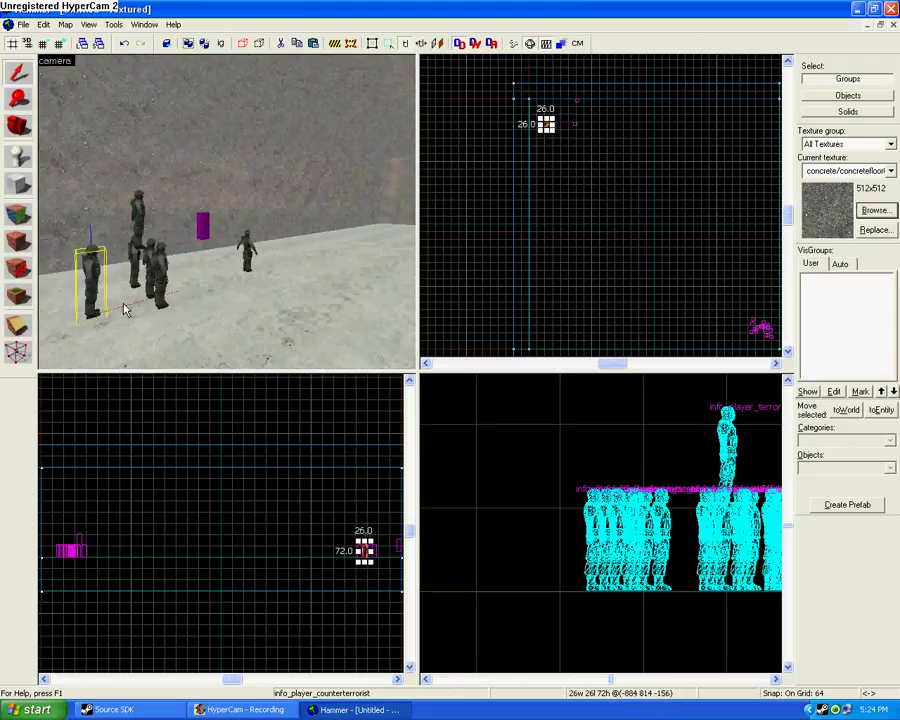
click(200, 316)
click(228, 306)
click(120, 342)
click(187, 347)
click(237, 311)
click(265, 289)
click(207, 285)
click(211, 325)
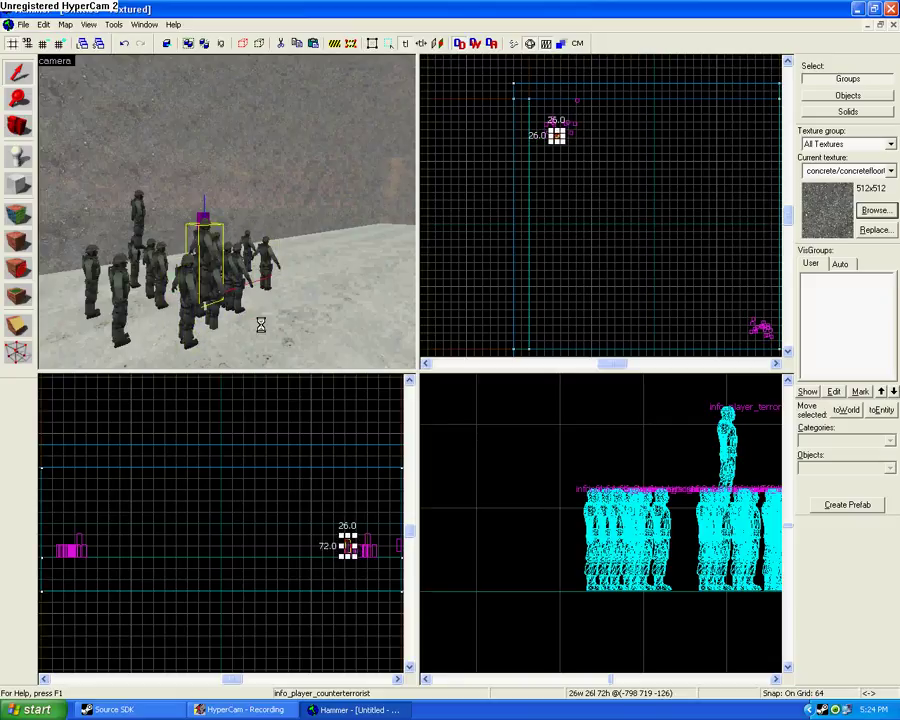
click(263, 310)
click(198, 262)
click(288, 184)
click(123, 215)
click(261, 171)
click(267, 141)
click(170, 187)
click(287, 279)
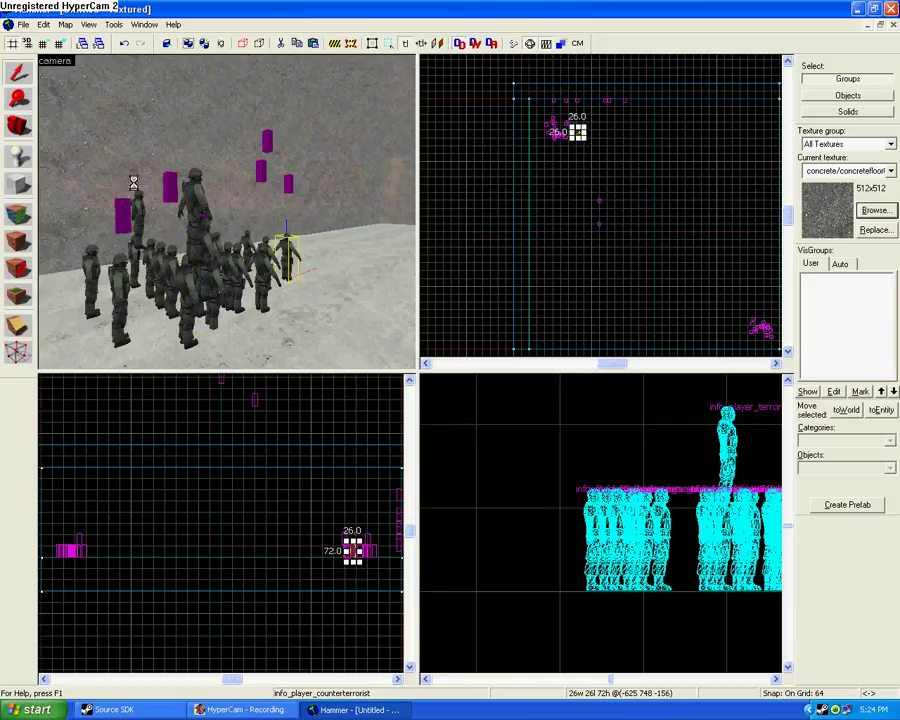
click(134, 183)
click(122, 286)
click(227, 348)
click(164, 240)
click(279, 215)
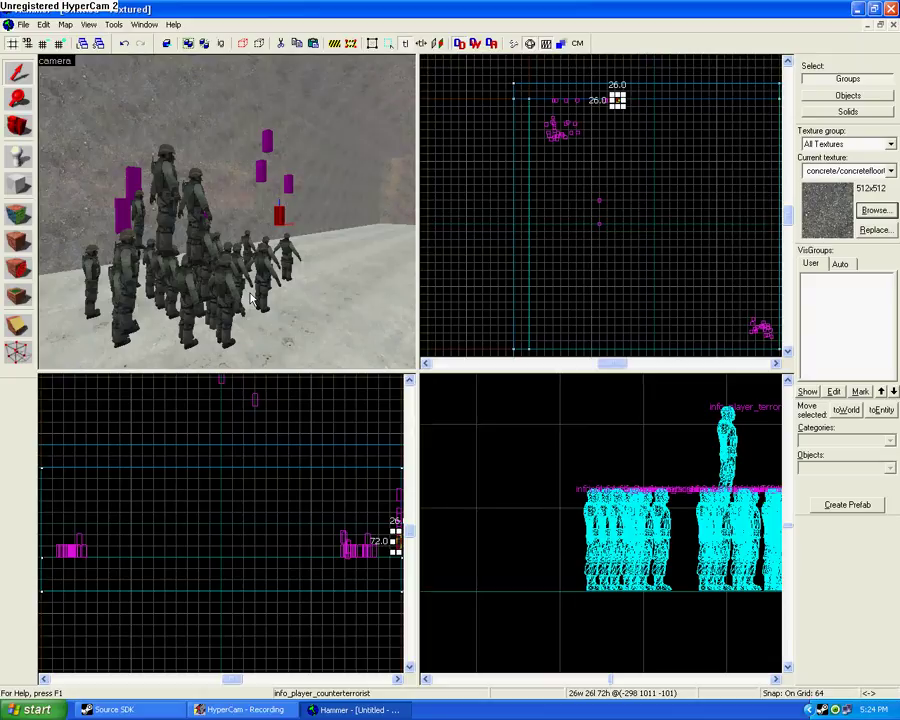
Step: Outline a block 384 by 64 units beside the terrorist group and extend its base to the floor, making it about 127 units high
key(d)
key(Right)
key(Up)
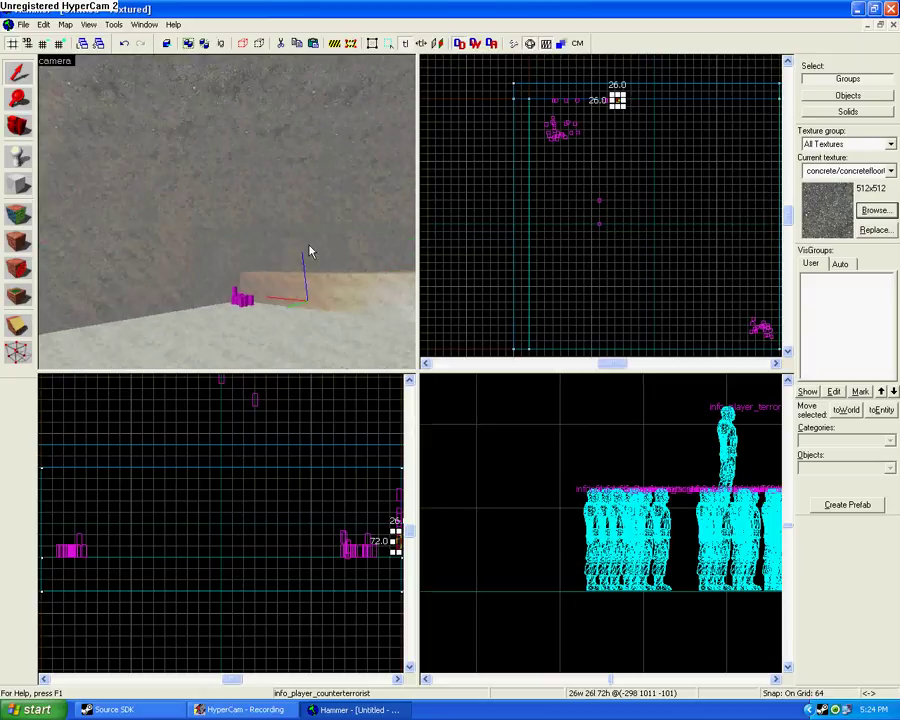
key(Right)
key(Right)
click(28, 187)
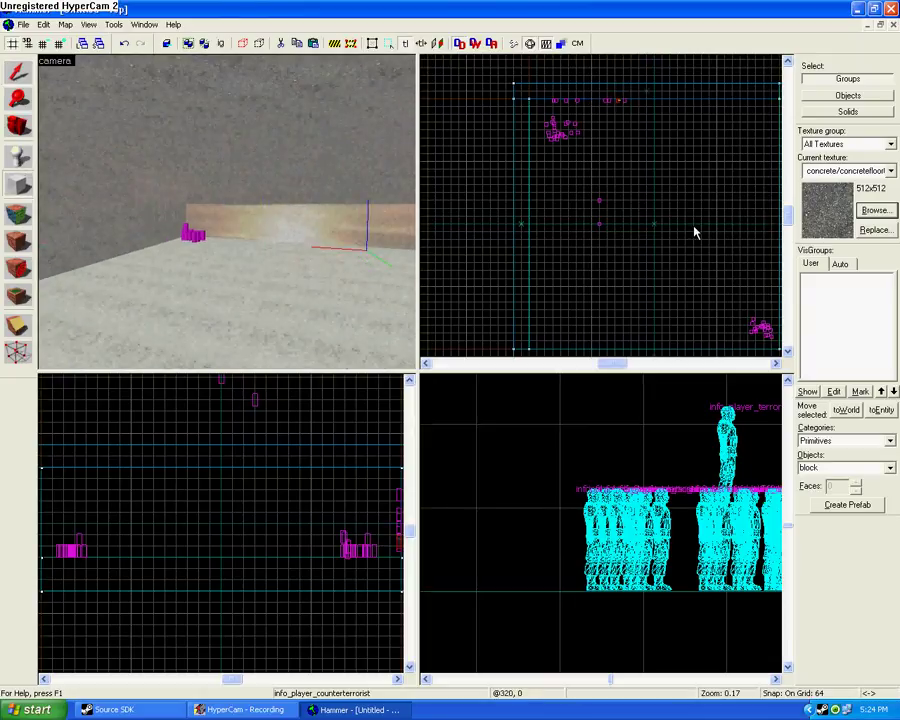
scroll(540, 215, down, 3)
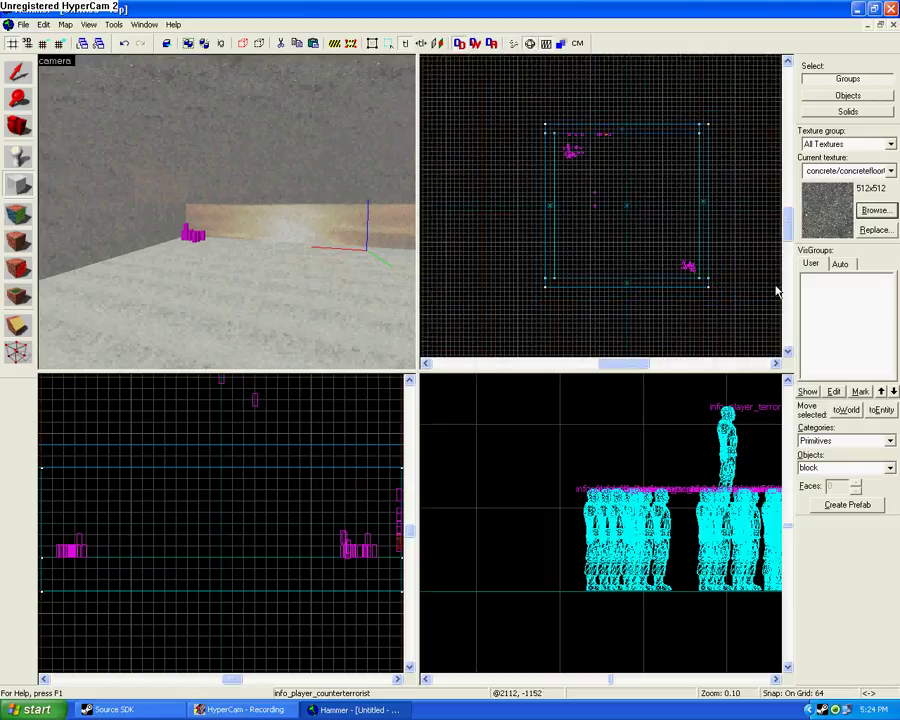
scroll(687, 271, up, 10)
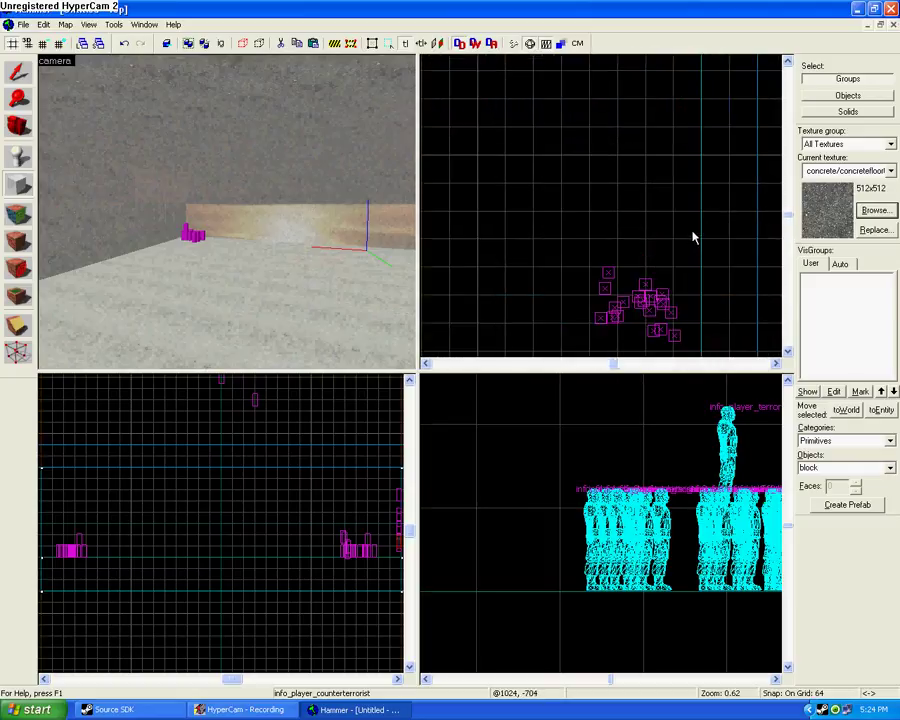
scroll(694, 240, up, 4)
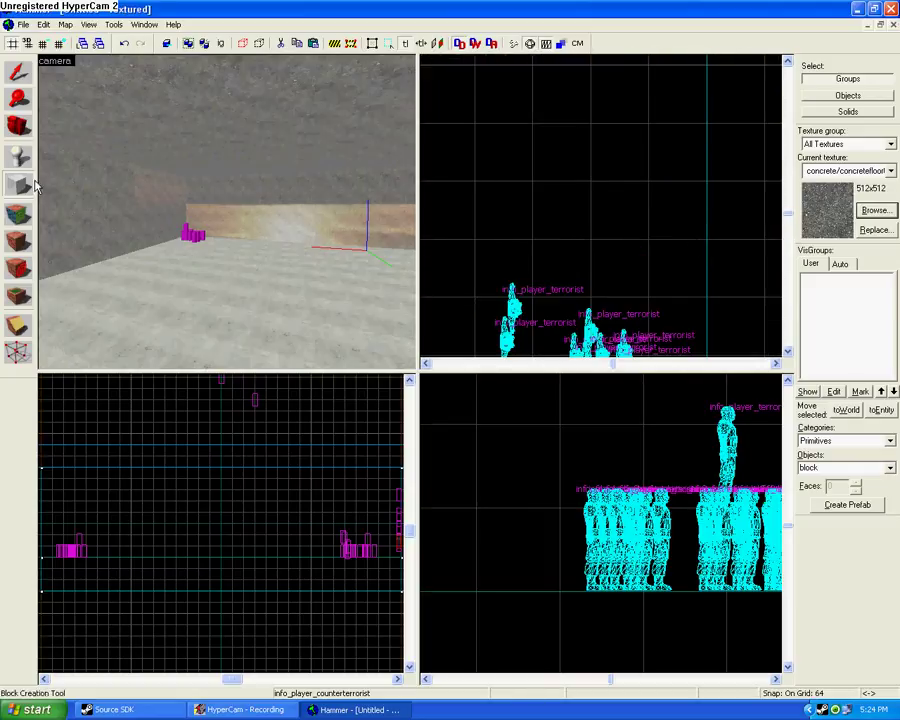
drag(700, 186, 545, 260)
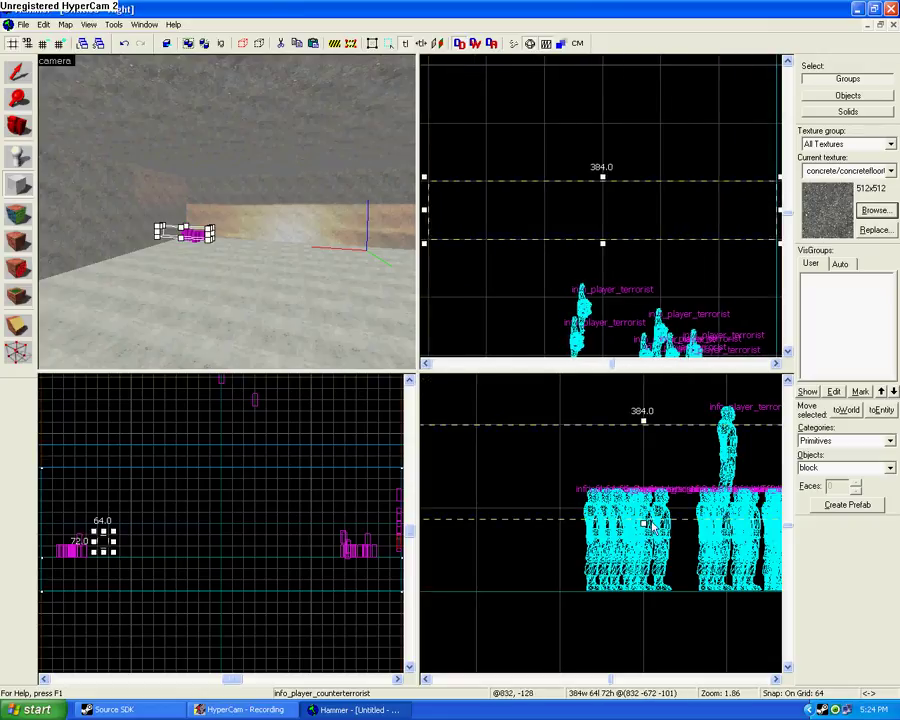
drag(645, 519, 643, 592)
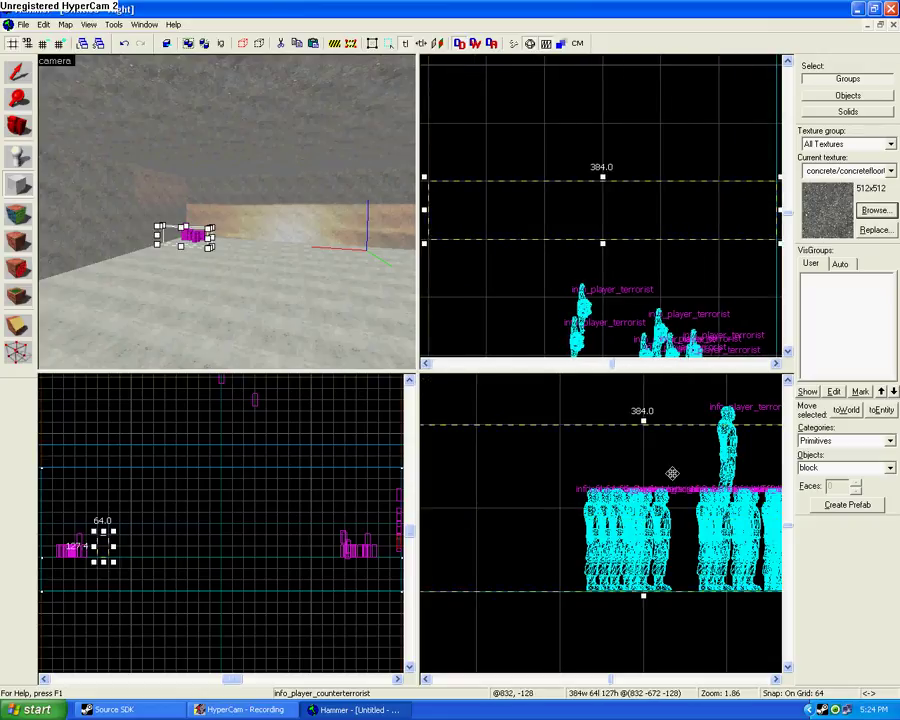
Step: Reduce the grid size to 32 units while the new block outline is active
scroll(585, 496, down, 4)
scroll(337, 484, down, 2)
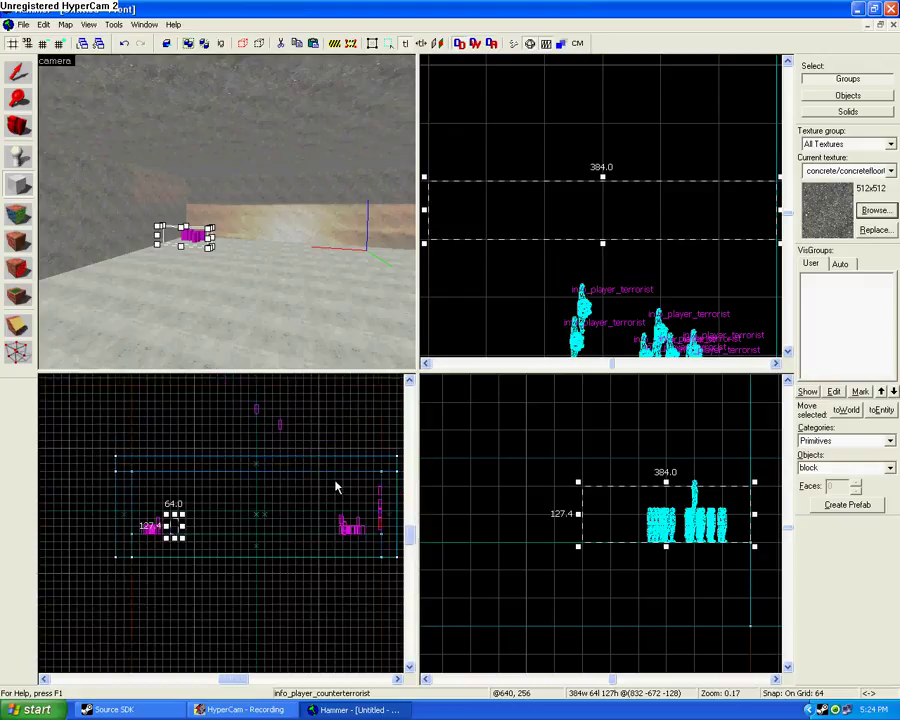
scroll(649, 255, down, 5)
key(w)
key(Down)
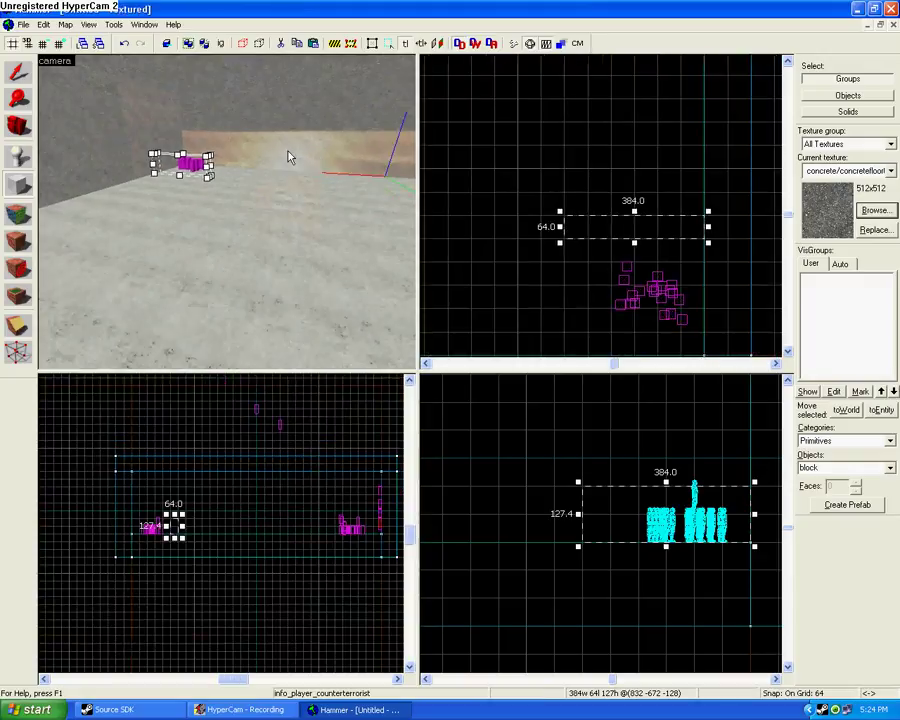
key(Up)
key(Left)
key(d)
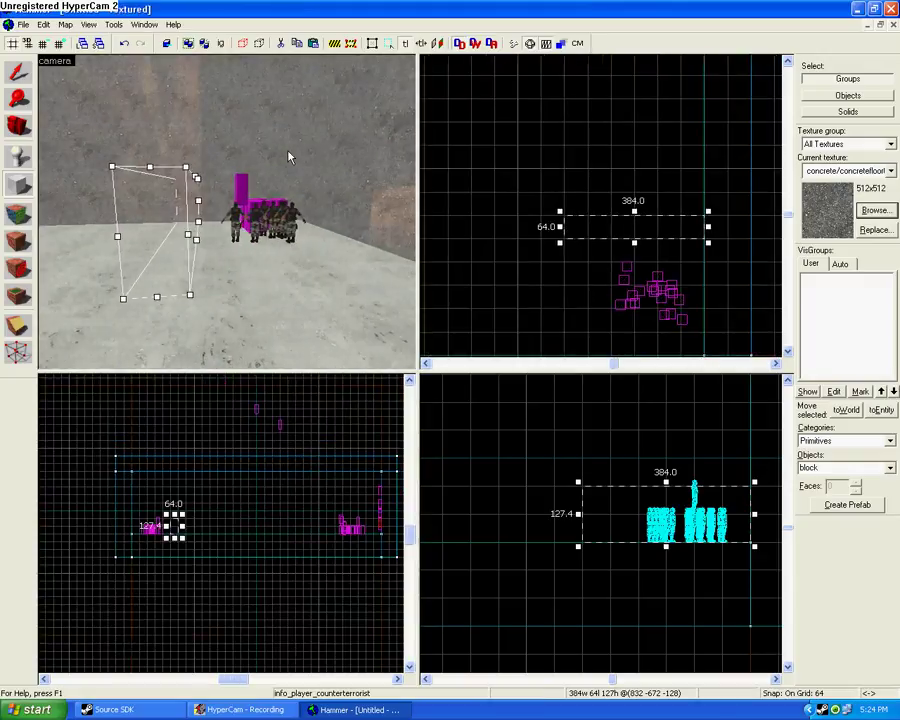
click(41, 45)
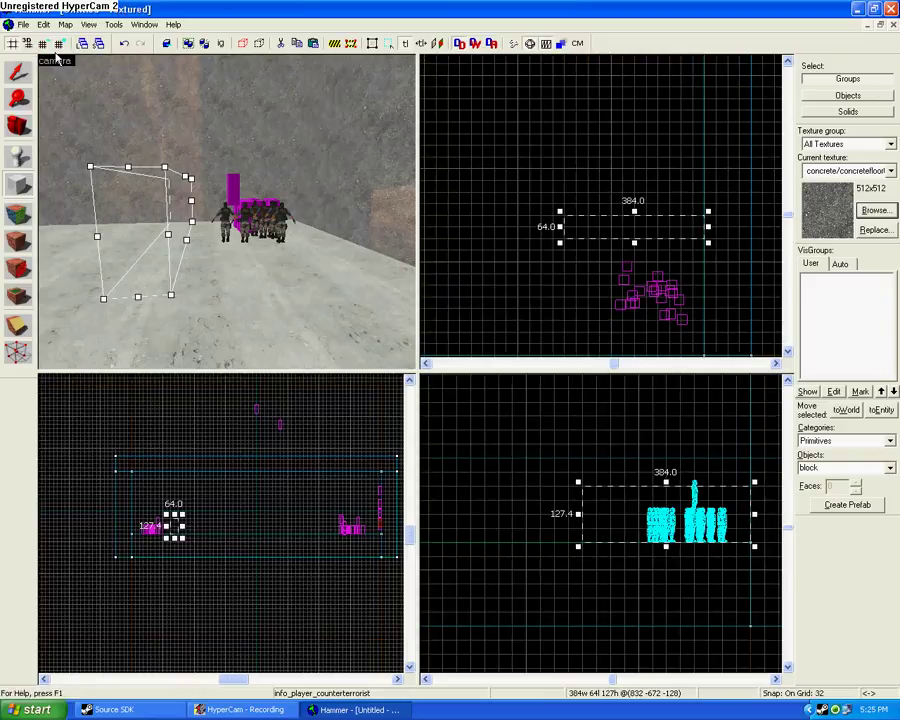
Step: Set the grid size to 64 units and create the outlined 384 by 64 unit block beside the terrorist group
key(])
key(w)
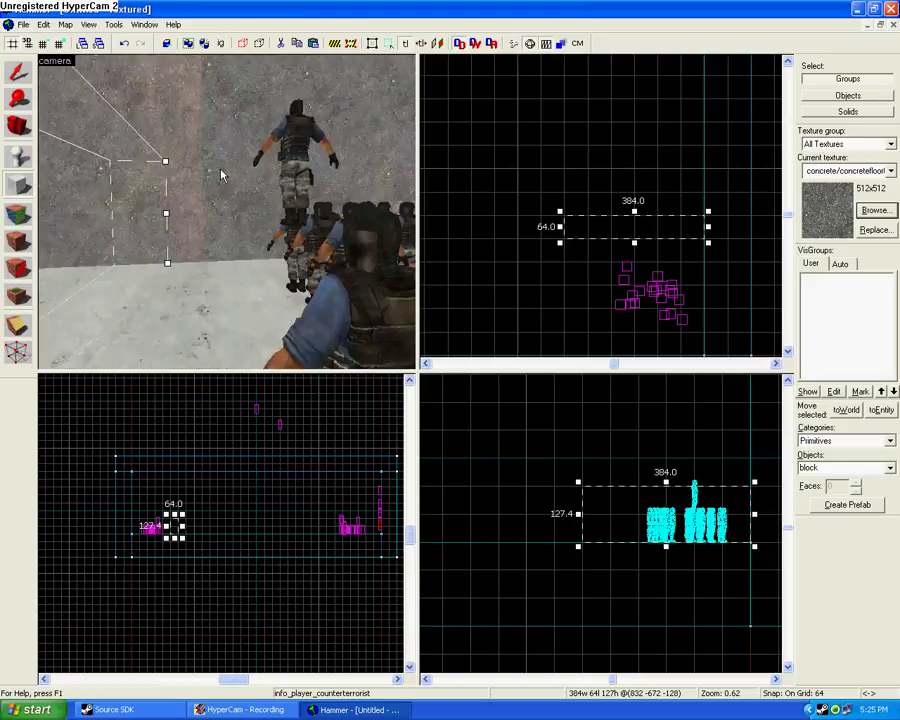
key(a)
key(Return)
key(s)
key(Right)
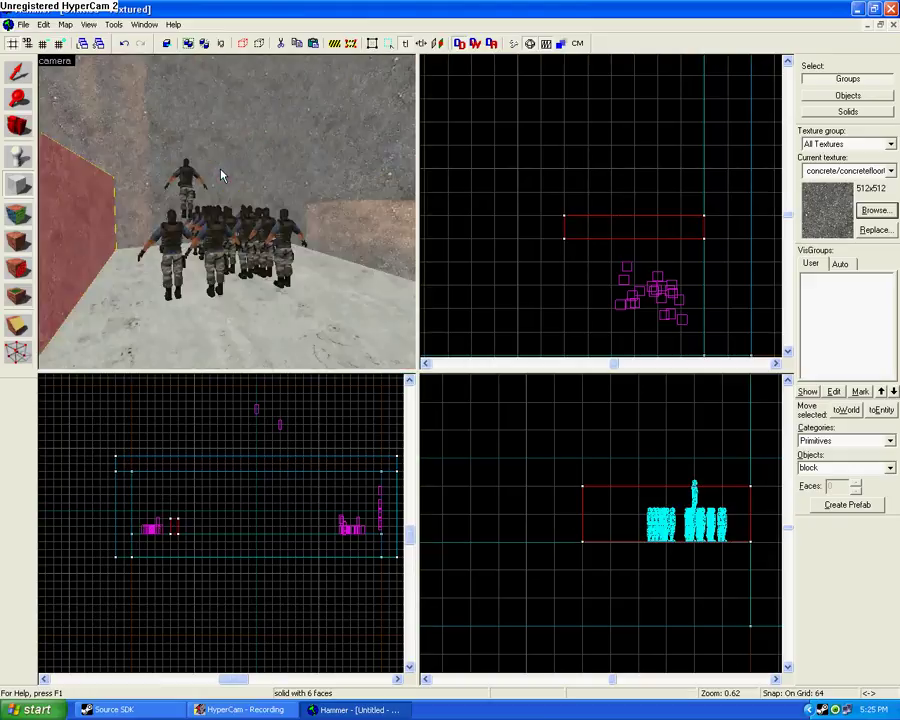
Step: Create a second wall block 64 by 320 units at the first wall's end, extending its base down to the floor
scroll(224, 163, down, 1)
scroll(493, 197, down, 1)
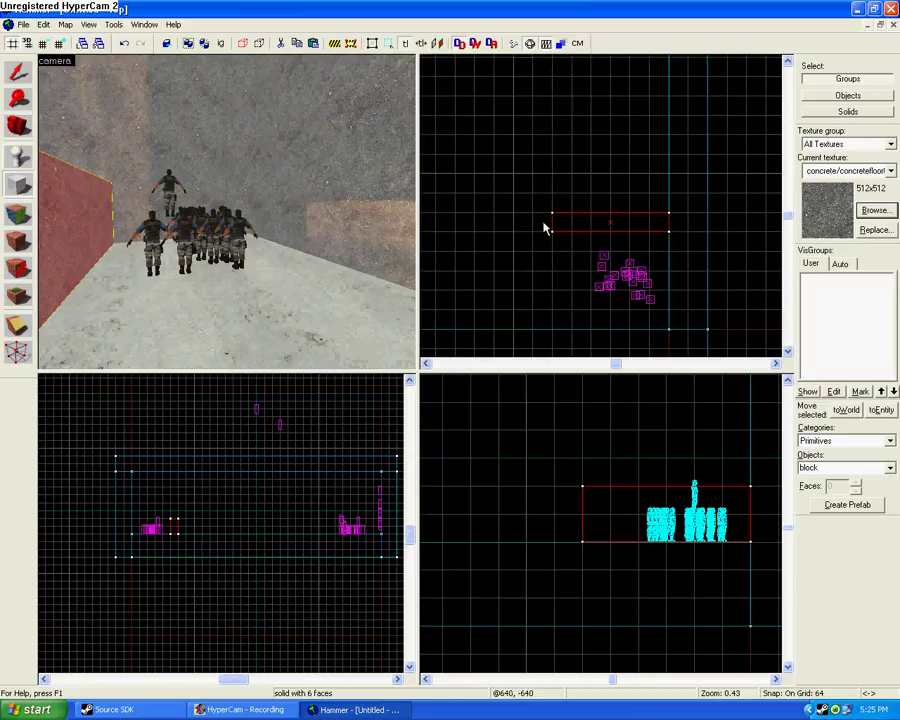
drag(535, 217, 560, 316)
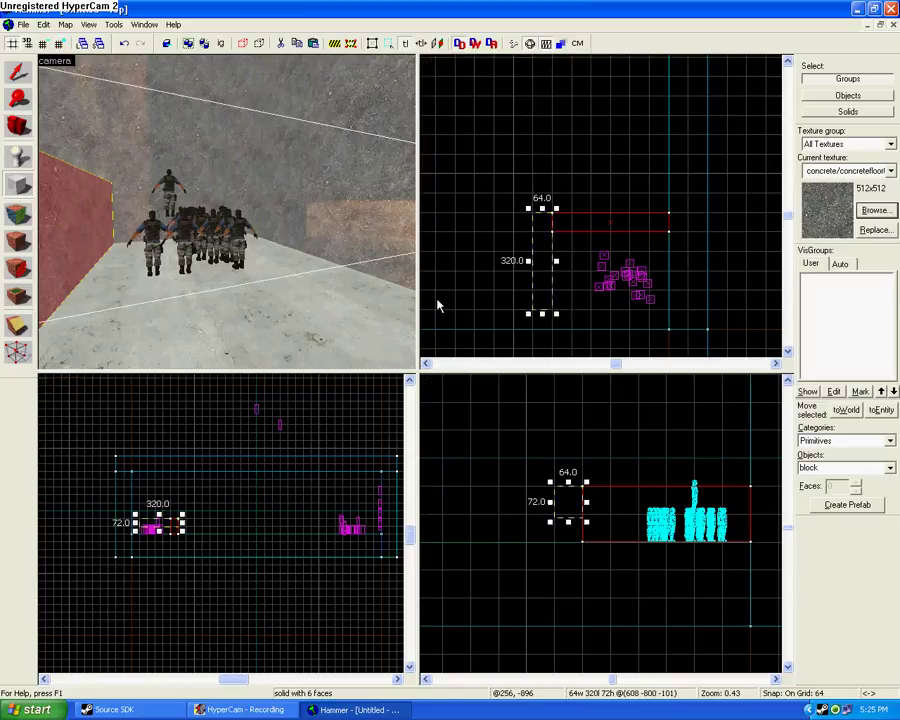
mouse_move(572, 497)
mouse_down()
mouse_move(570, 515)
mouse_move(567, 491)
mouse_up()
key(Return)
key(w)
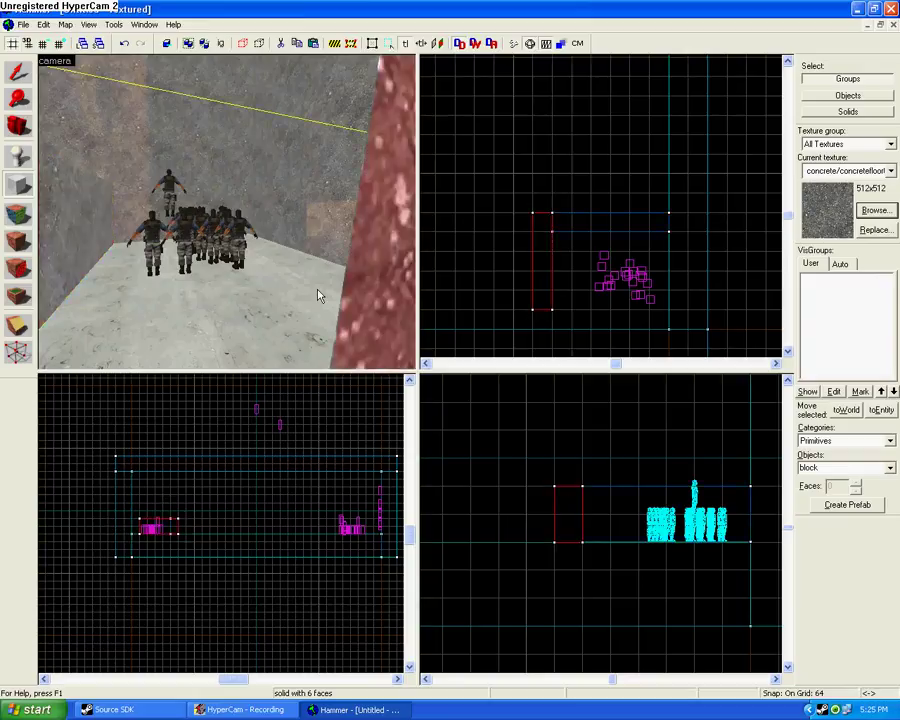
key(d)
key(s)
key(w)
key(Left)
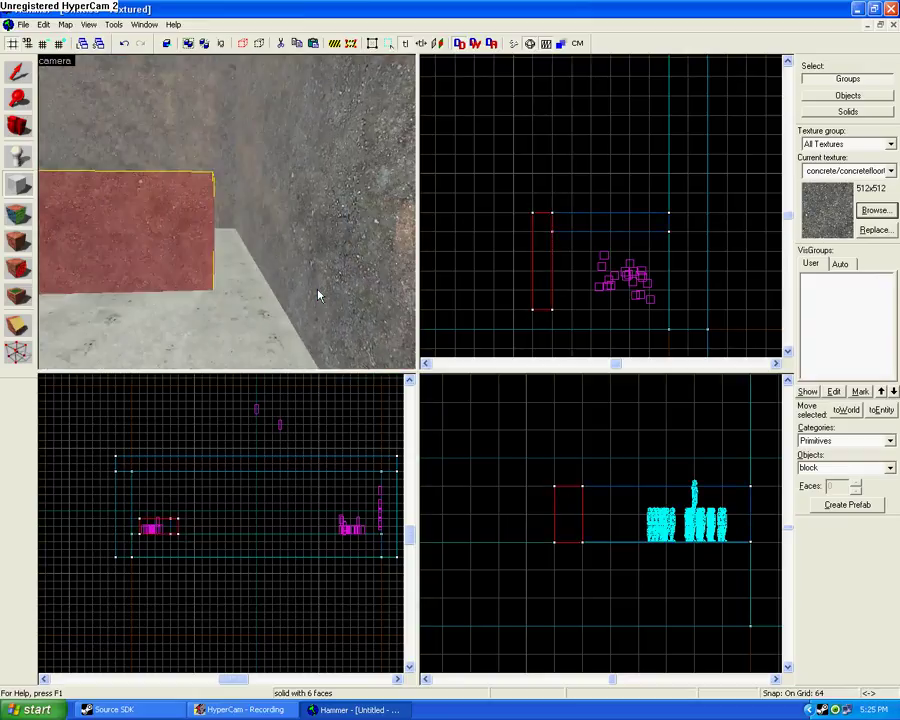
Step: Create a 448 by 384 unit roof block, 64 units high, resting on the two walls above the terrorist group
drag(533, 213, 670, 329)
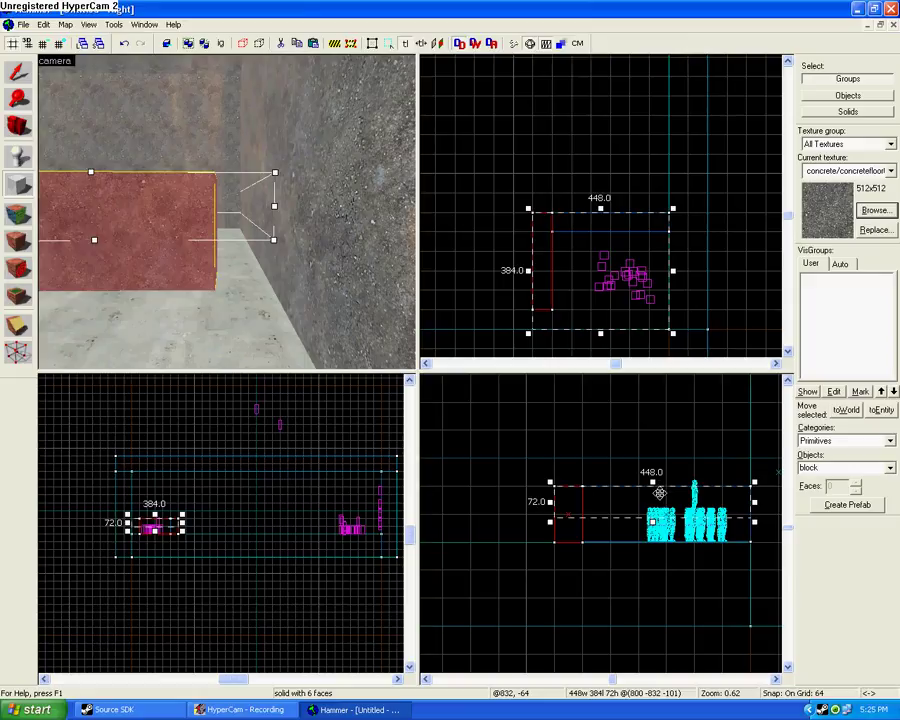
mouse_move(660, 493)
mouse_down()
mouse_move(660, 467)
mouse_move(655, 484)
mouse_up()
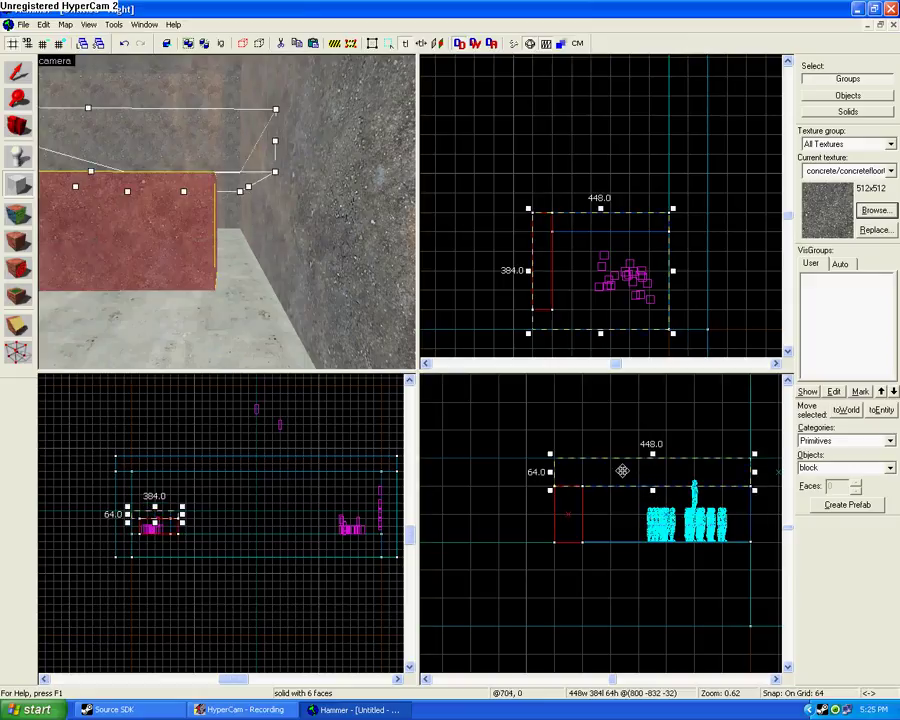
key(Return)
key(Up)
key(w)
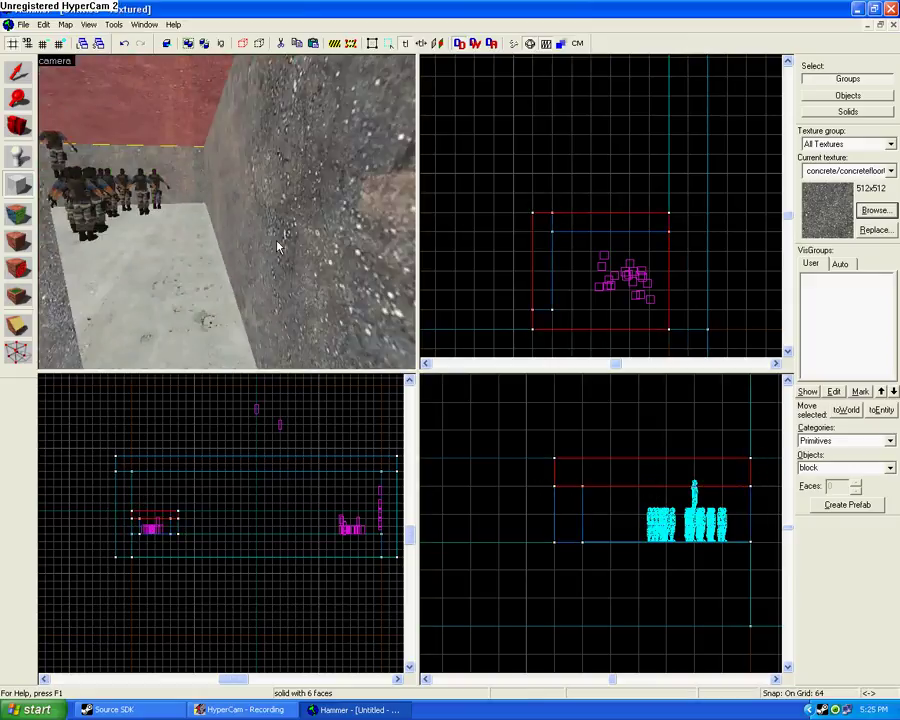
key(Left)
key(w)
key(Left)
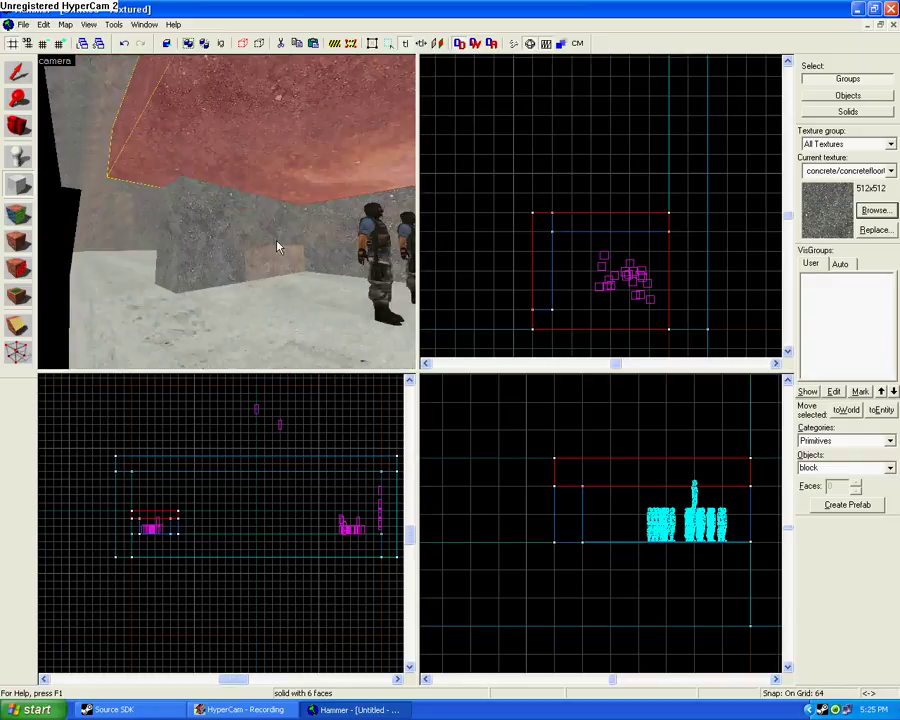
key(s)
key(Right)
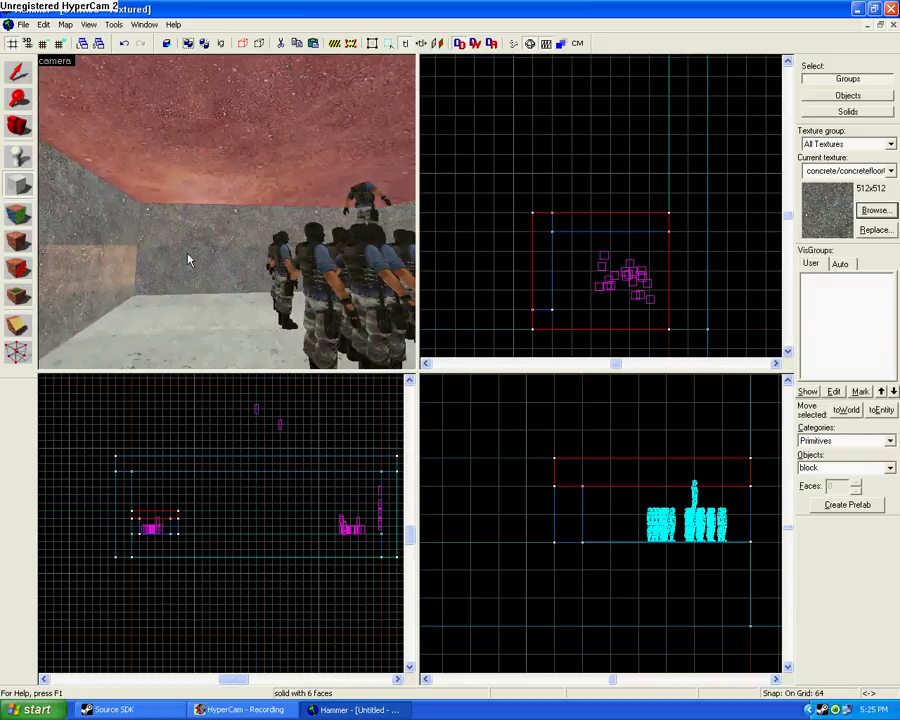
Step: Group the two walls and roof, and place a copy of the group over the counter-terrorist spawns in the opposite corner
click(241, 279)
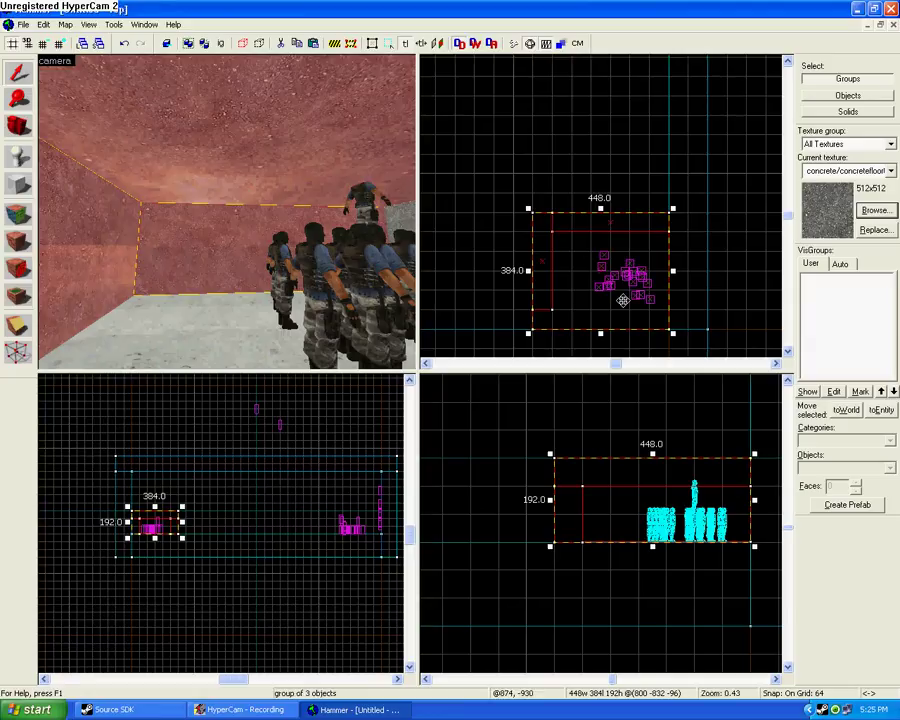
scroll(622, 289, down, 4)
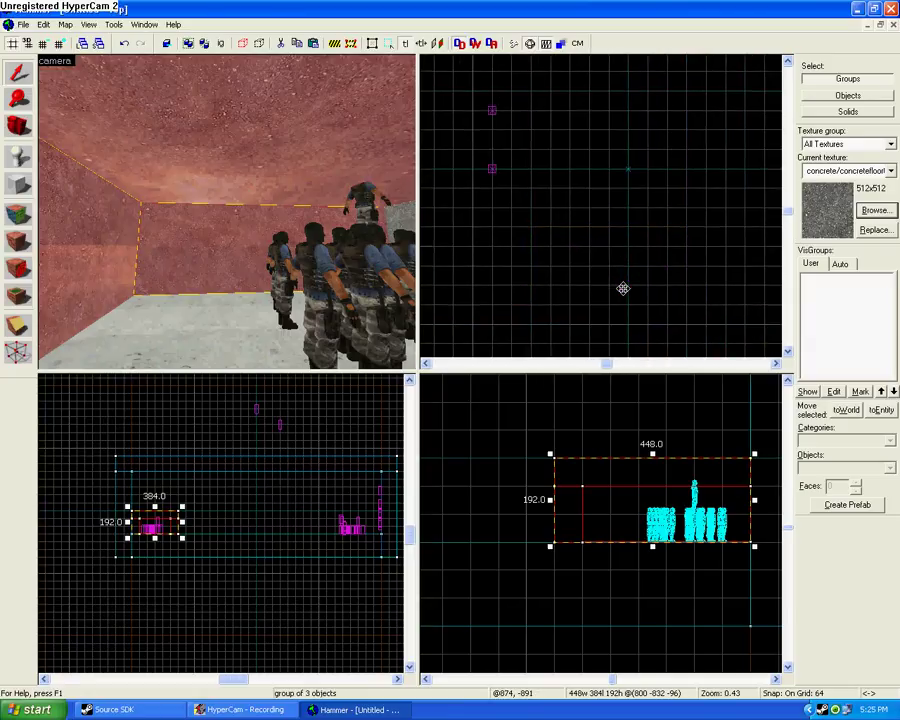
key(Up)
key(Right)
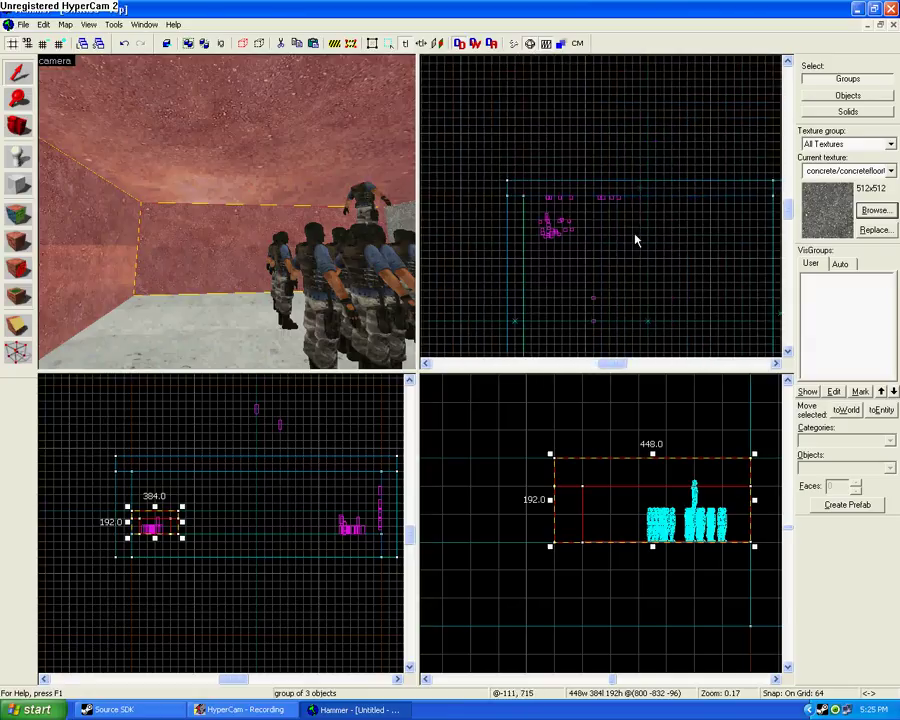
click(552, 229)
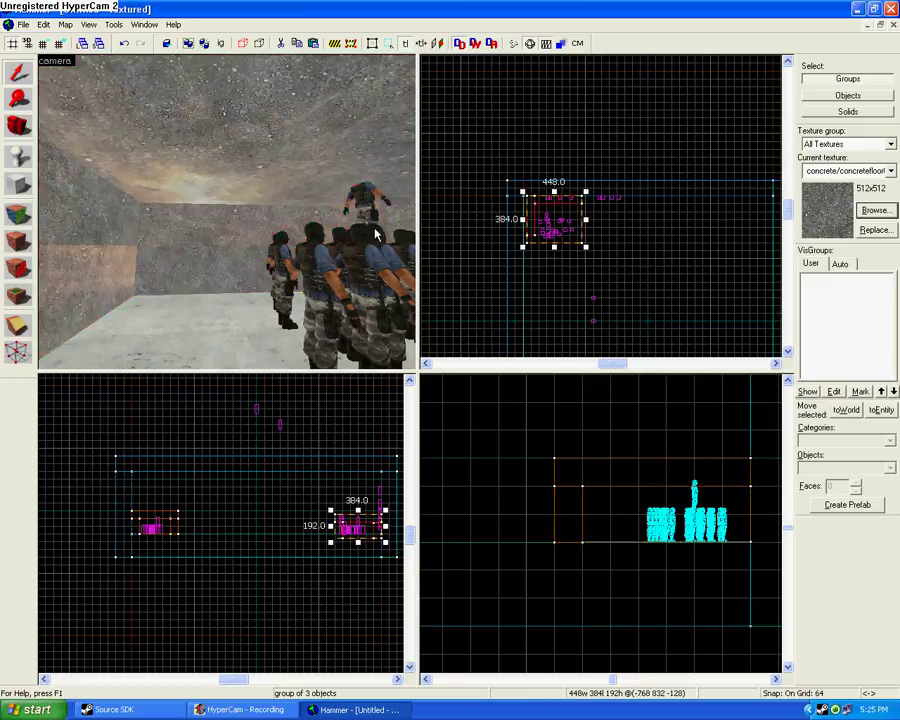
Step: Rotate the copied shelter by 180 degrees in the top view and move it flush into the room's corner
key(w)
key(Left)
key(Down)
key(Right)
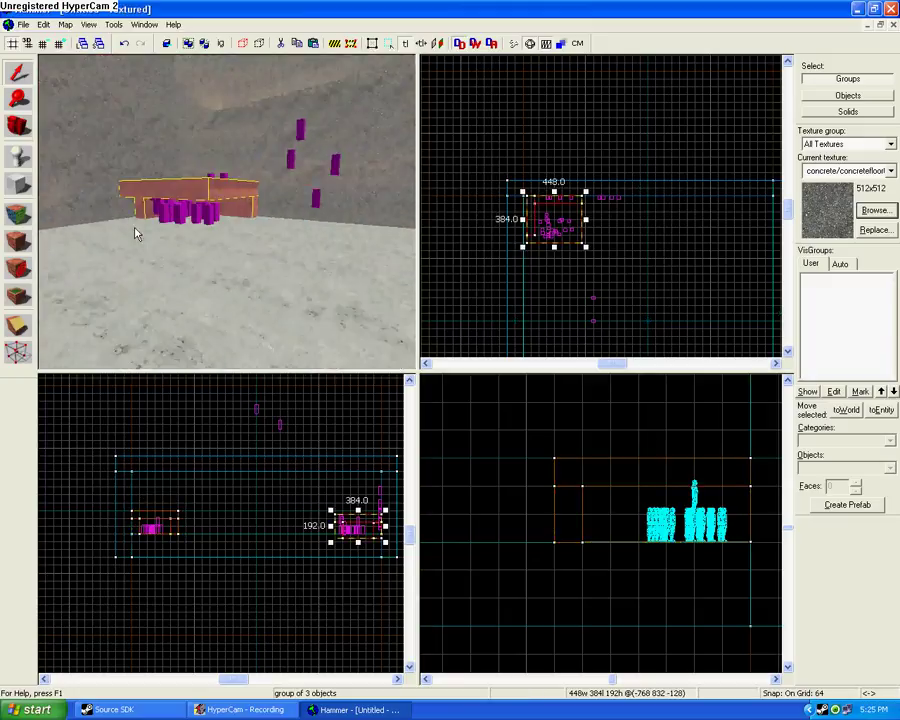
key(w)
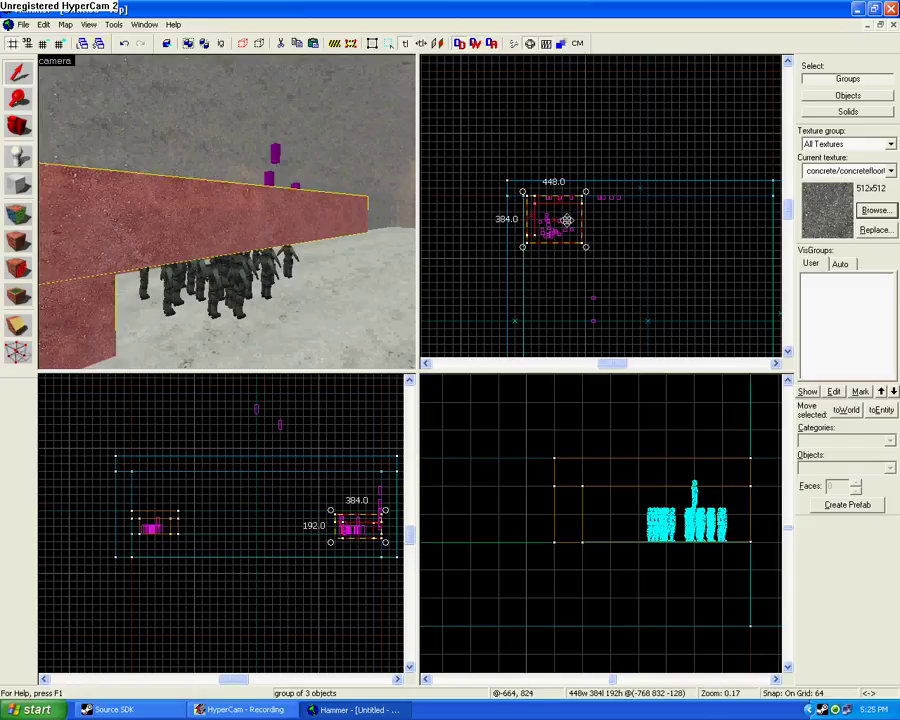
drag(590, 185, 501, 262)
scroll(534, 216, up, 3)
scroll(516, 249, up, 6)
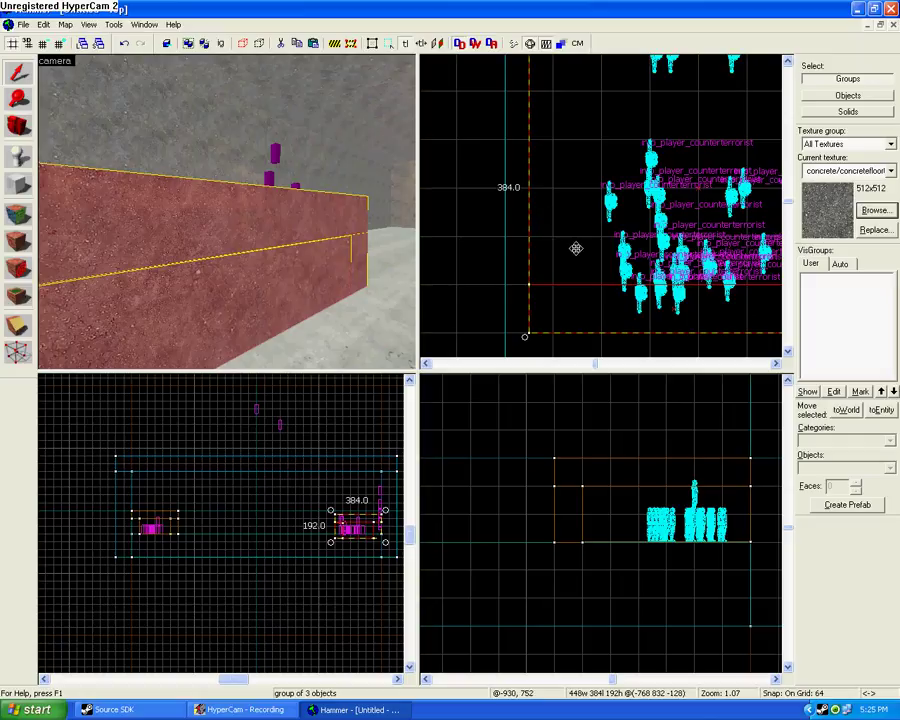
key(Up)
key(Up)
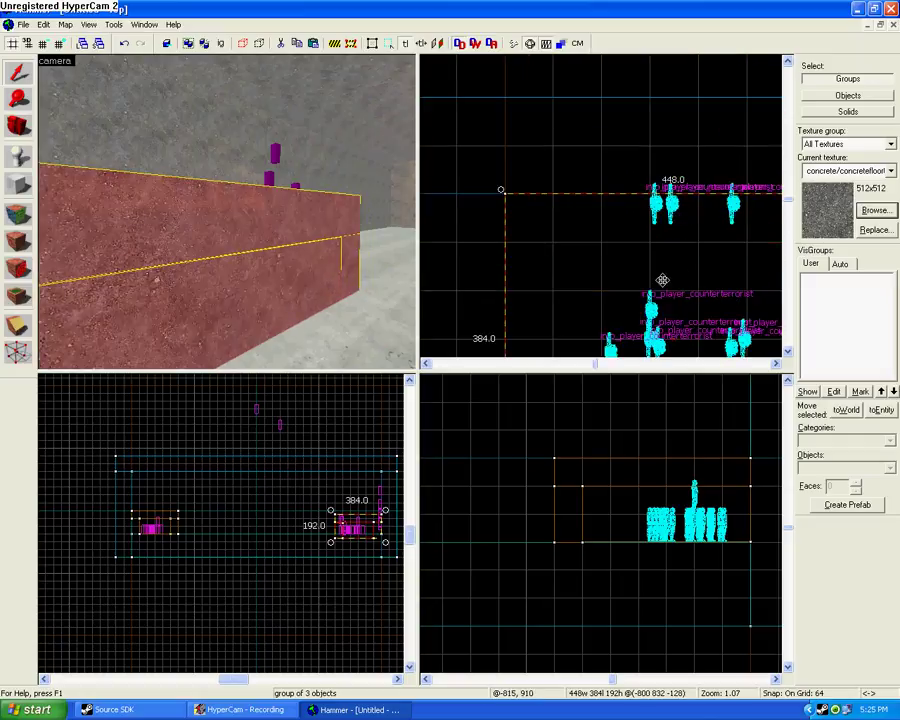
Step: Examine the counter-terrorist shelter and its spawn entities from inside and from above
key(w)
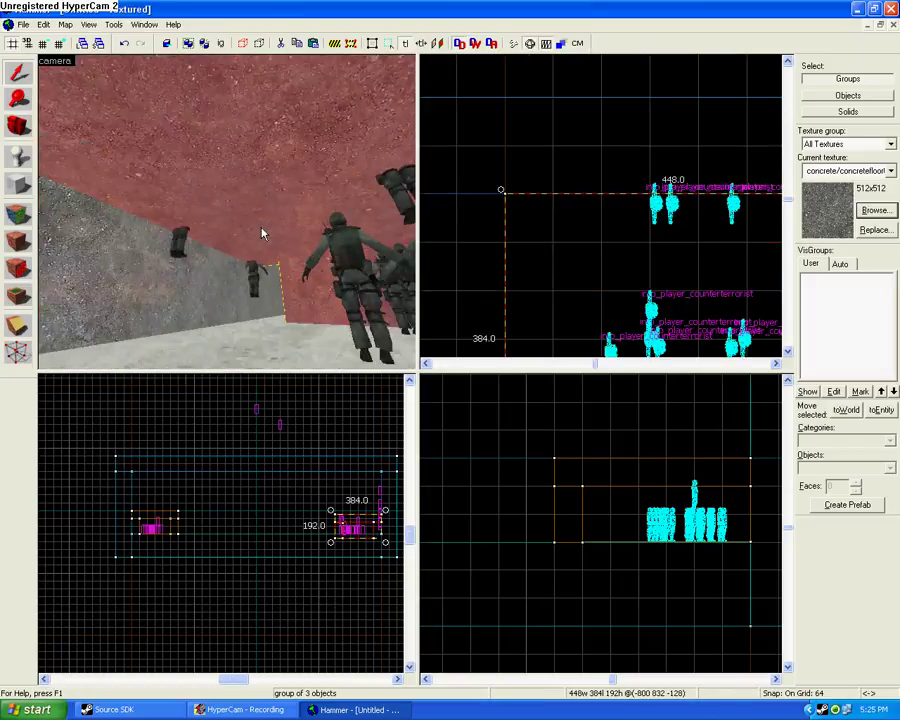
key(Right)
key(w)
key(a)
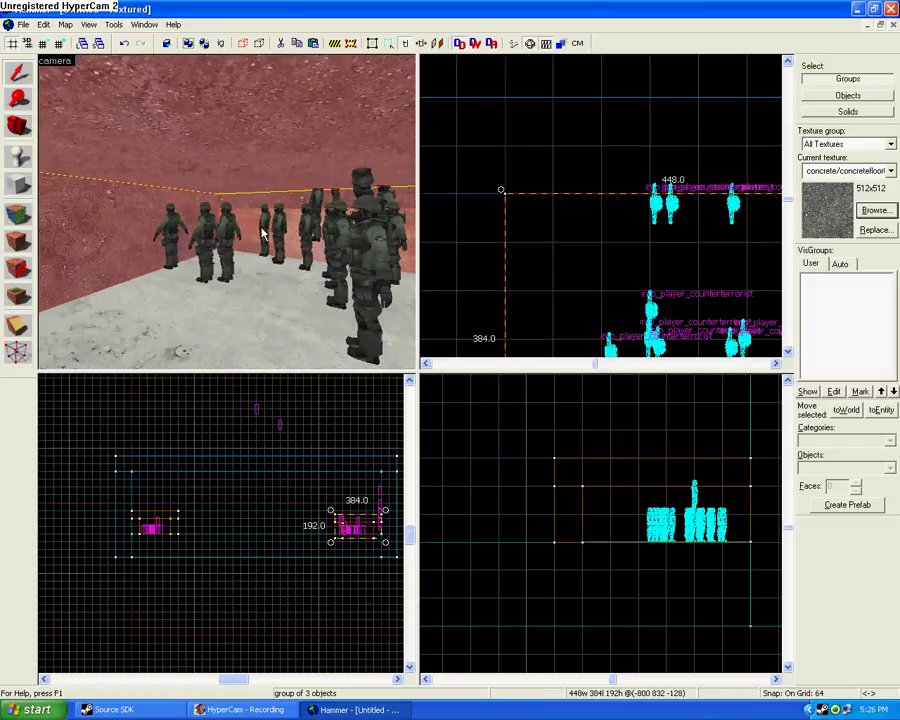
key(a)
key(Right)
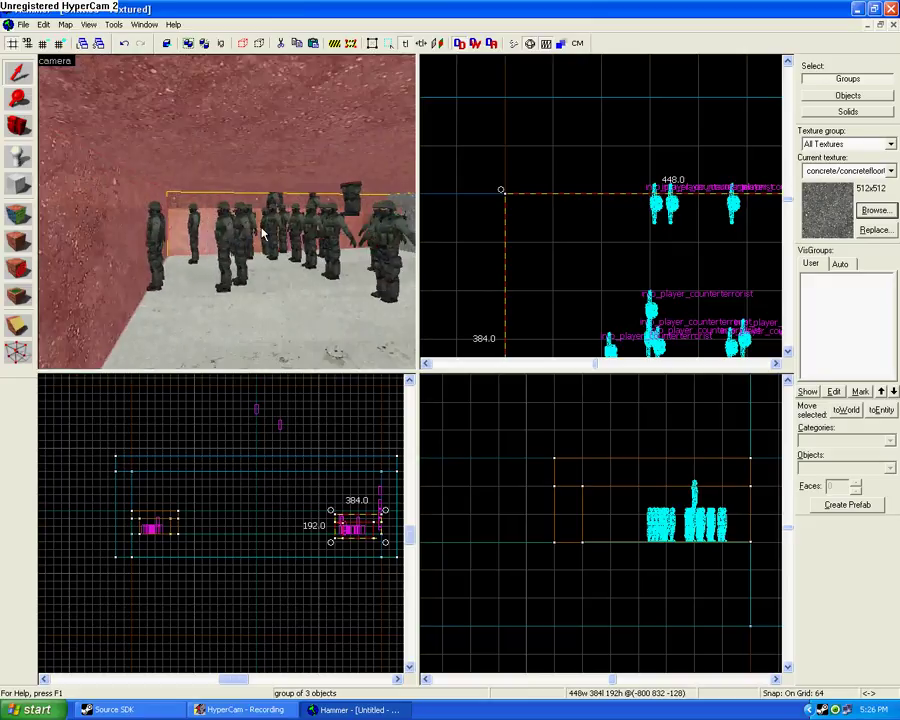
key(w)
key(a)
key(d)
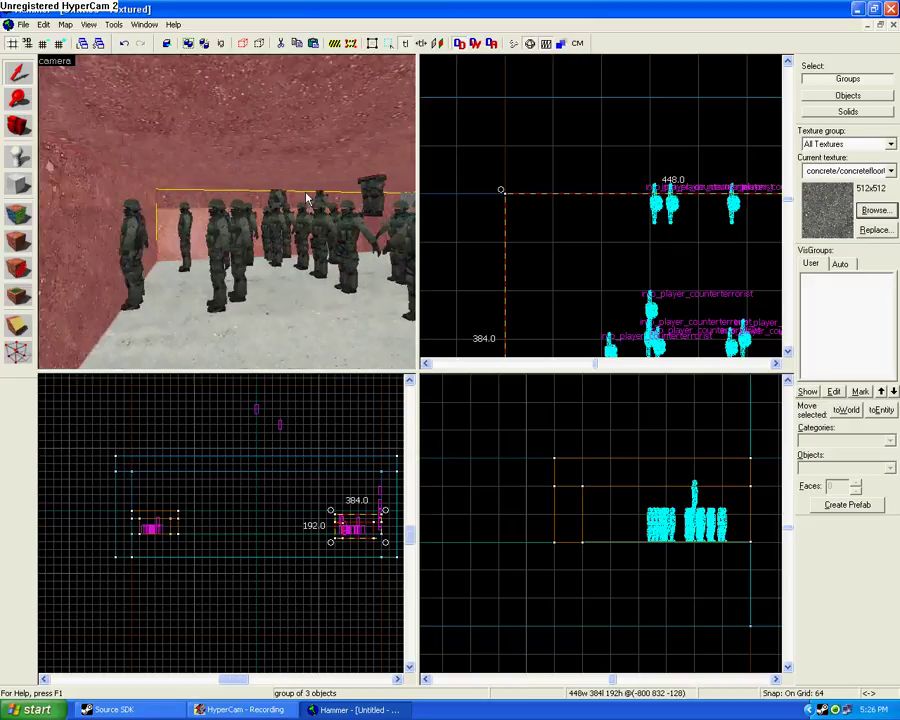
key(Right)
key(Up)
key(w)
key(Down)
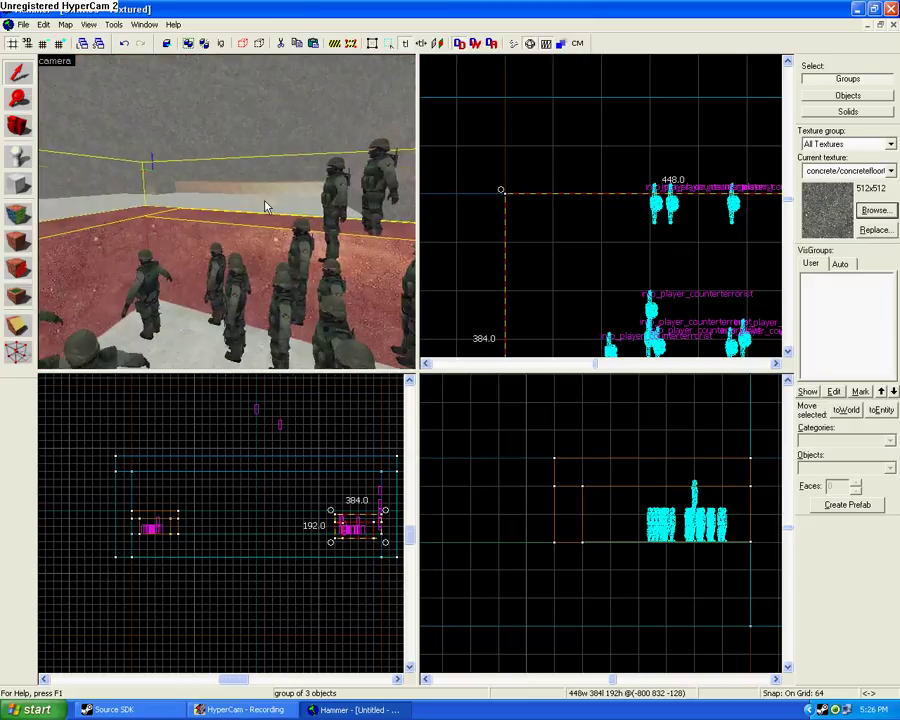
key(s)
key(w)
key(Down)
key(a)
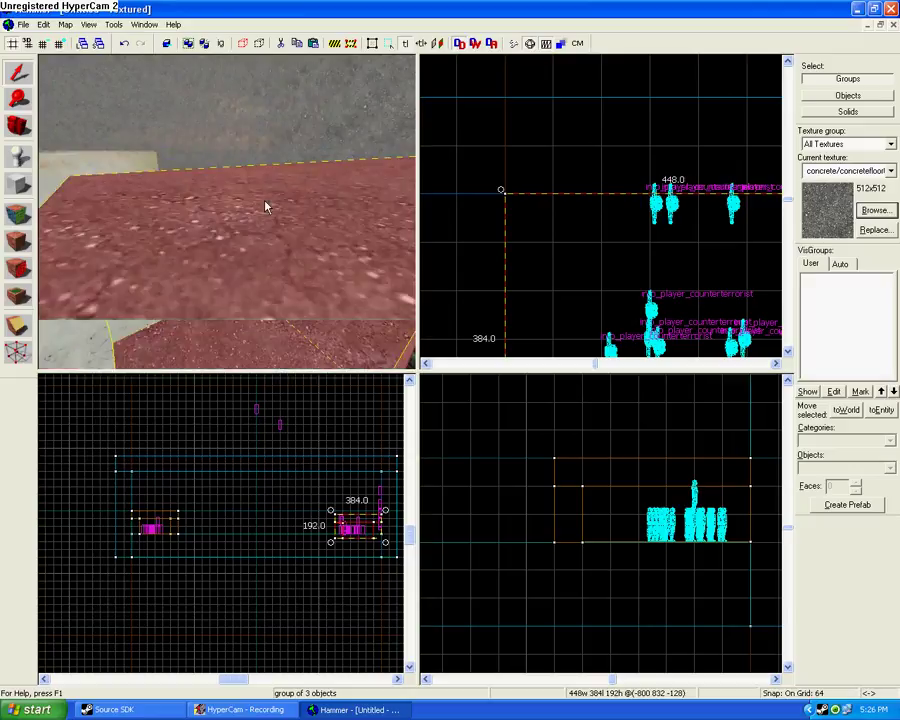
key(Right)
key(Right)
Step: Create a 1472 by 448 unit block, 192 units high, in the middle of the room with its base on the floor
scroll(532, 134, down, 5)
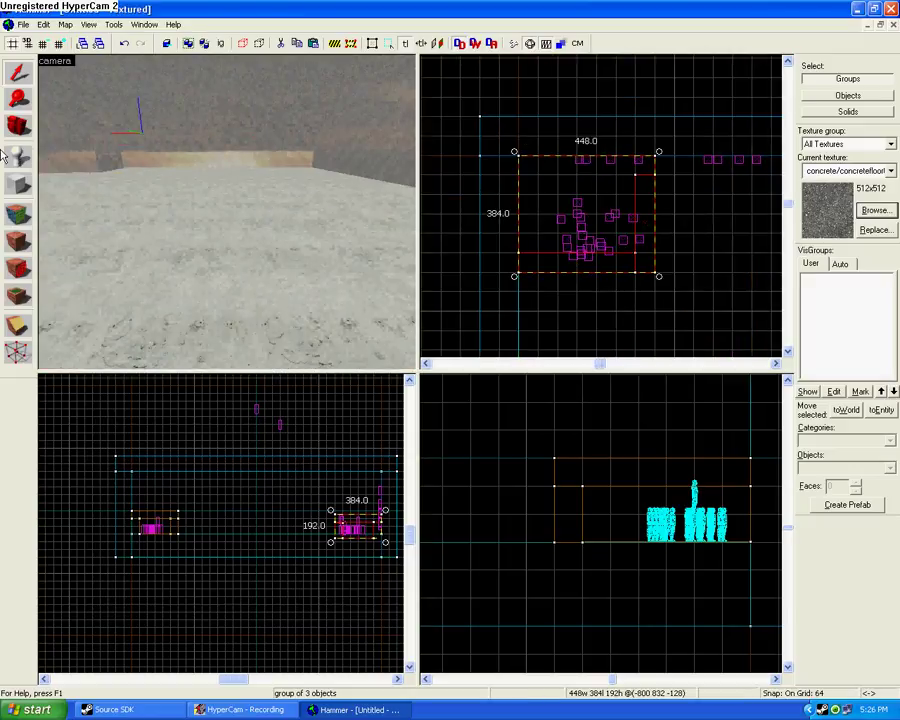
click(10, 181)
scroll(565, 88, down, 5)
key(Up)
key(Right)
key(Down)
scroll(564, 239, down, 2)
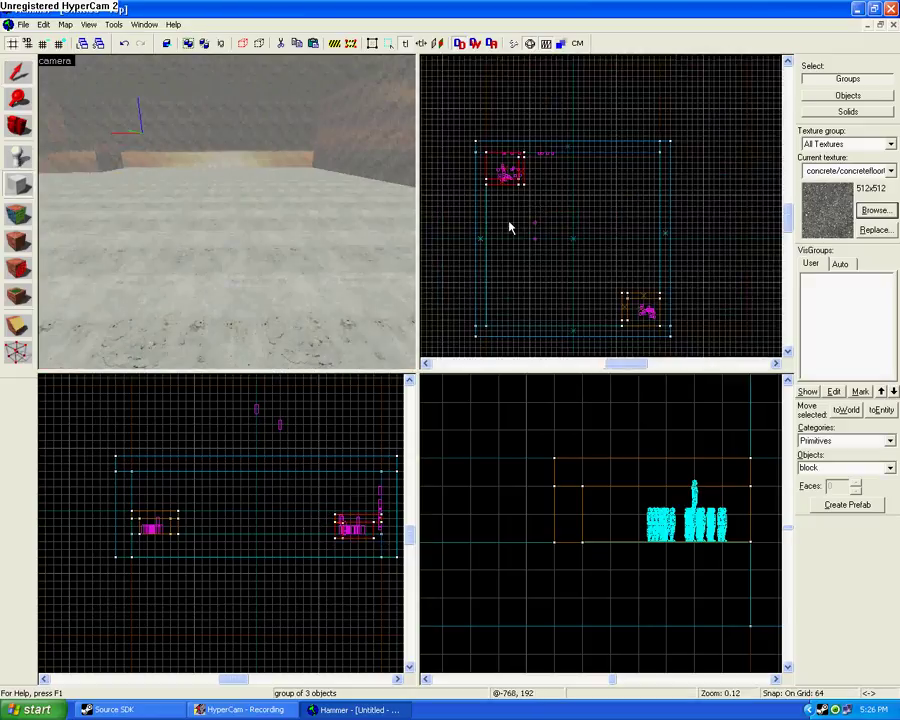
drag(596, 247, 596, 239)
drag(505, 235, 581, 252)
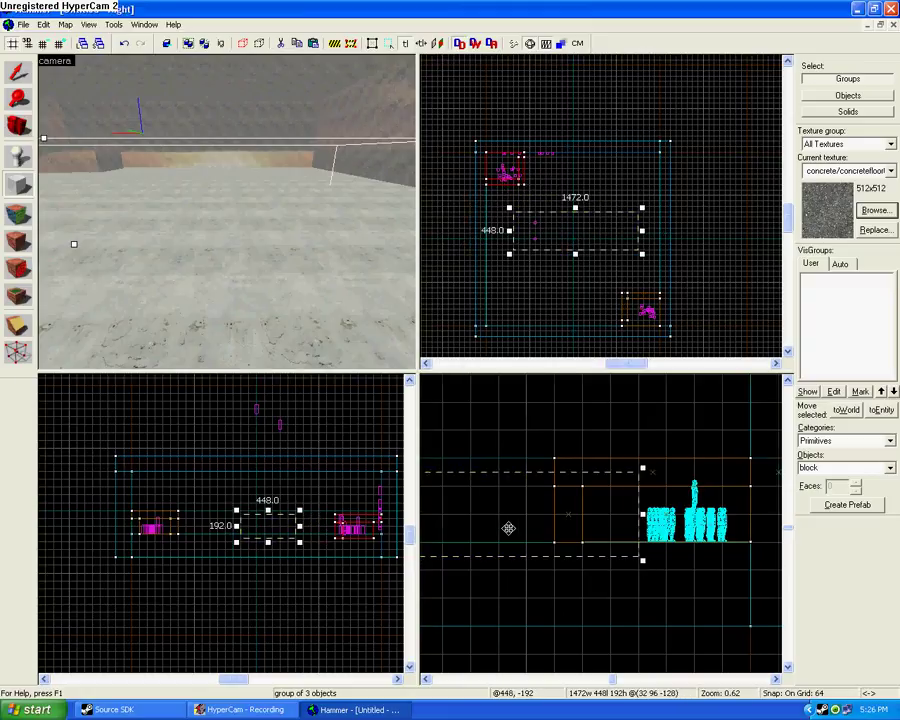
key(Left)
drag(541, 529, 541, 515)
key(Return)
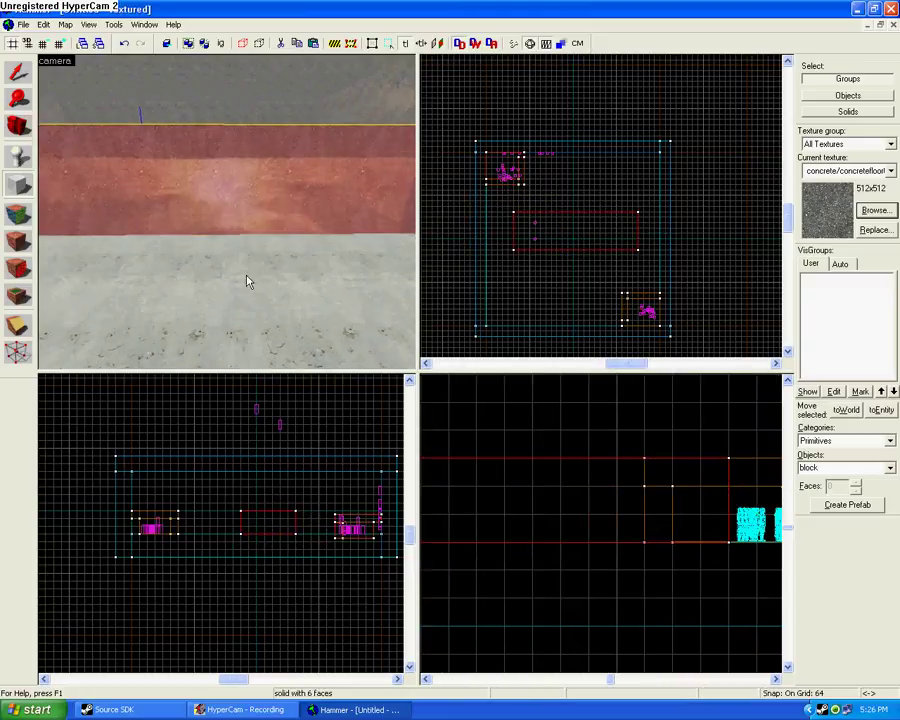
key(Up)
key(Down)
key(Left)
key(Right)
key(Right)
key(w)
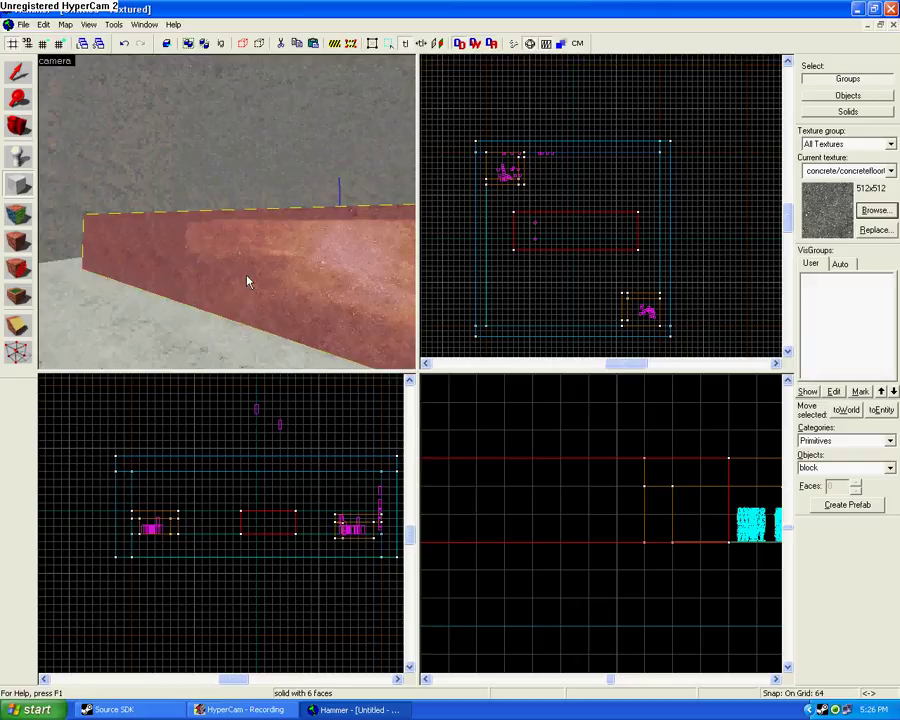